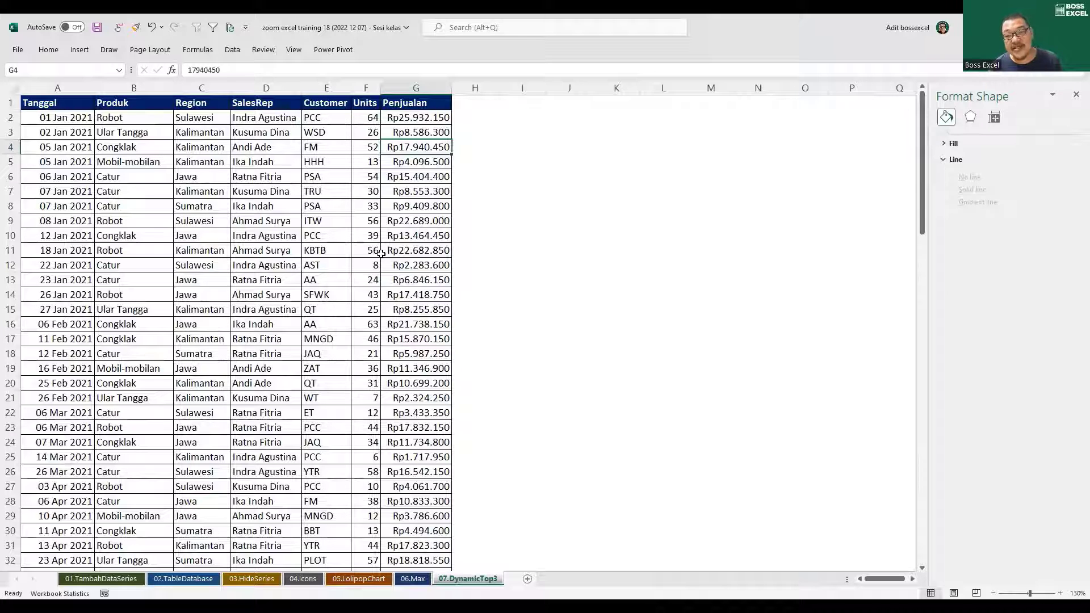
Convert the sales data in A1:G106 into a table with headers
key("ctrl+Down")
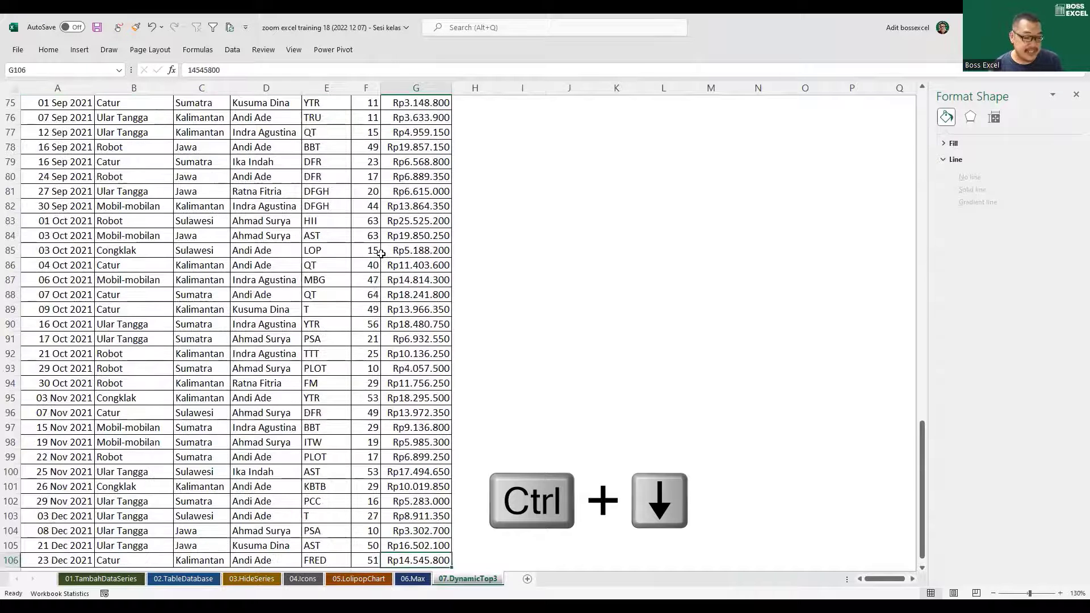
key("ctrl+Up")
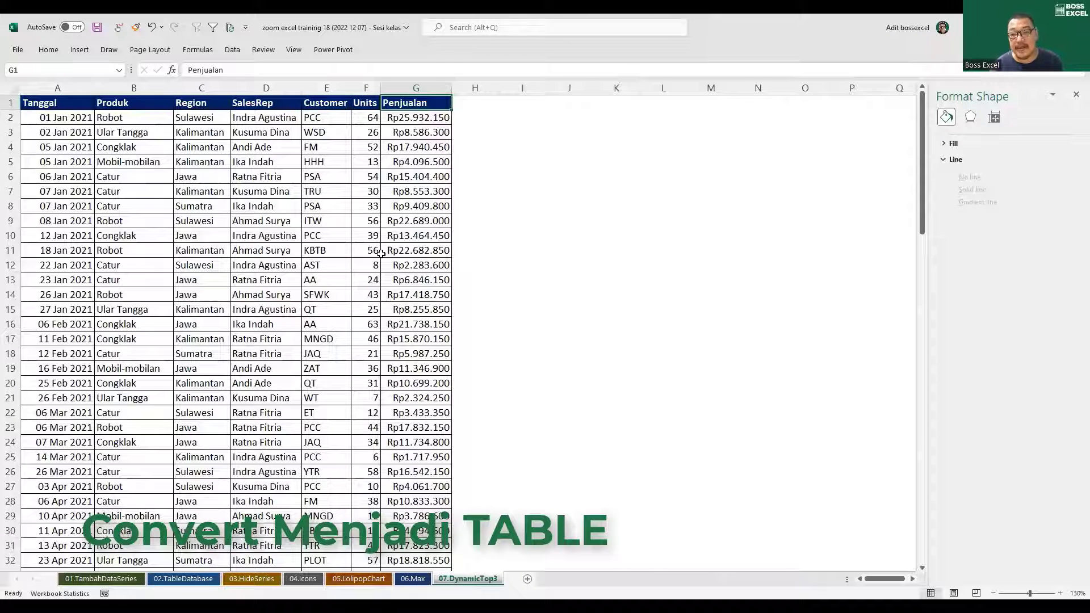
left_click(142, 134)
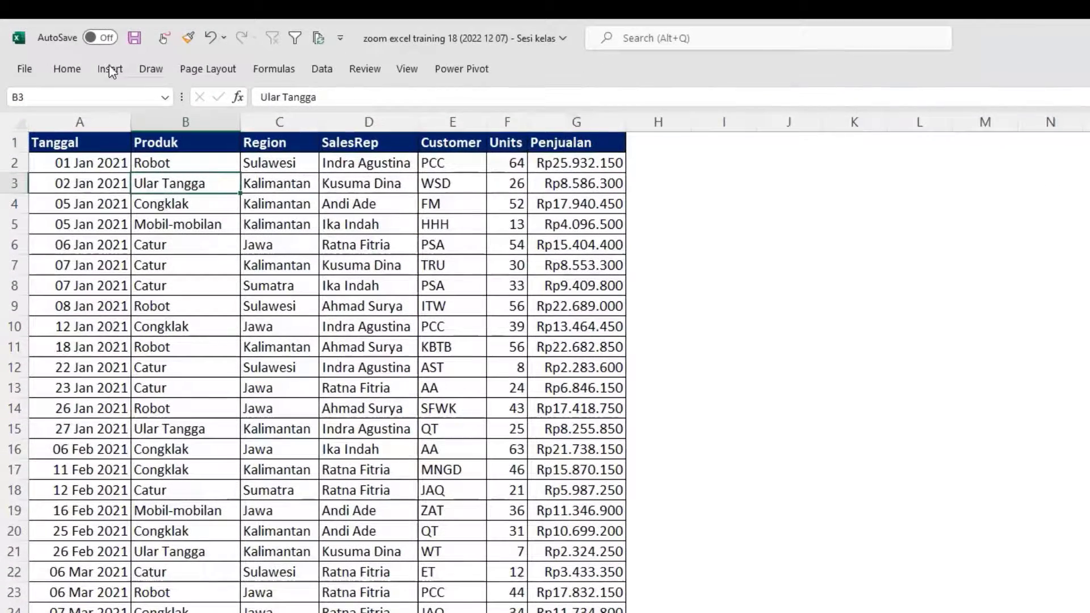
left_click(113, 74)
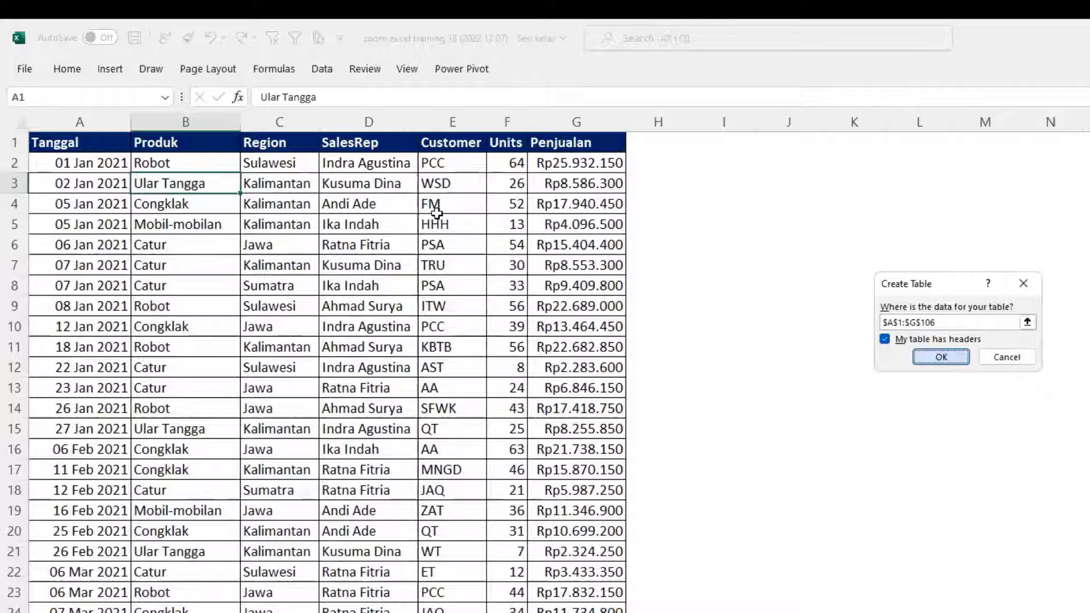
key("Return")
left_click_drag(479, 287, 491, 309)
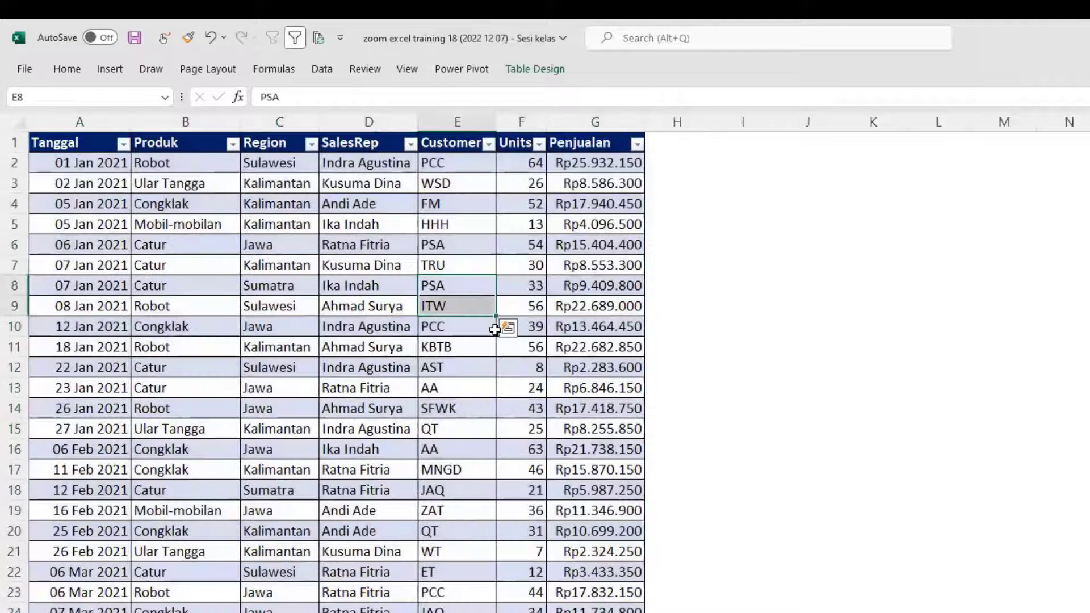
left_click(467, 269)
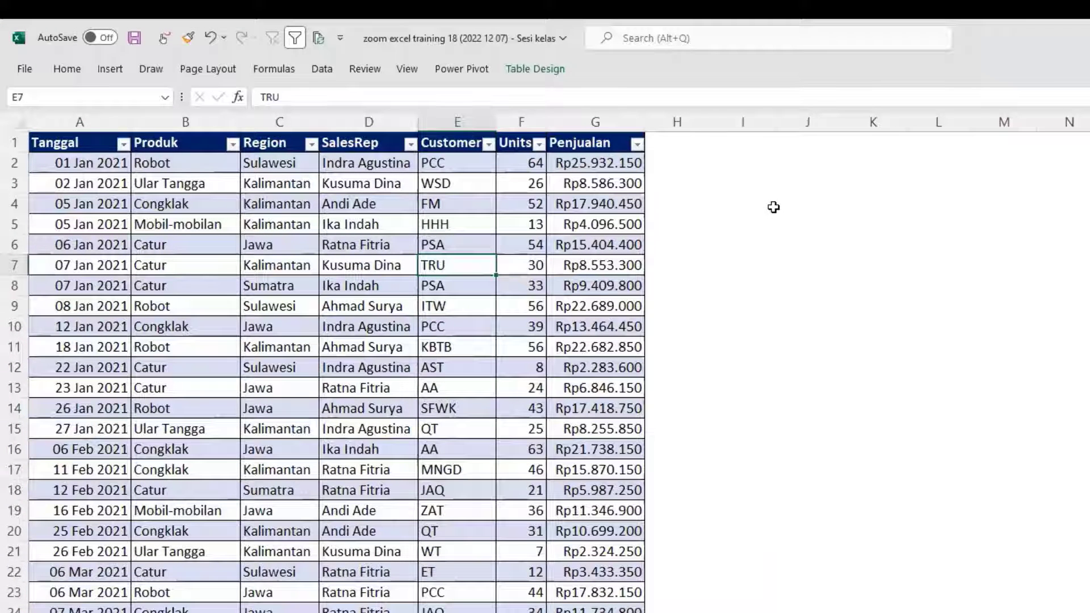
left_click_drag(745, 190, 835, 403)
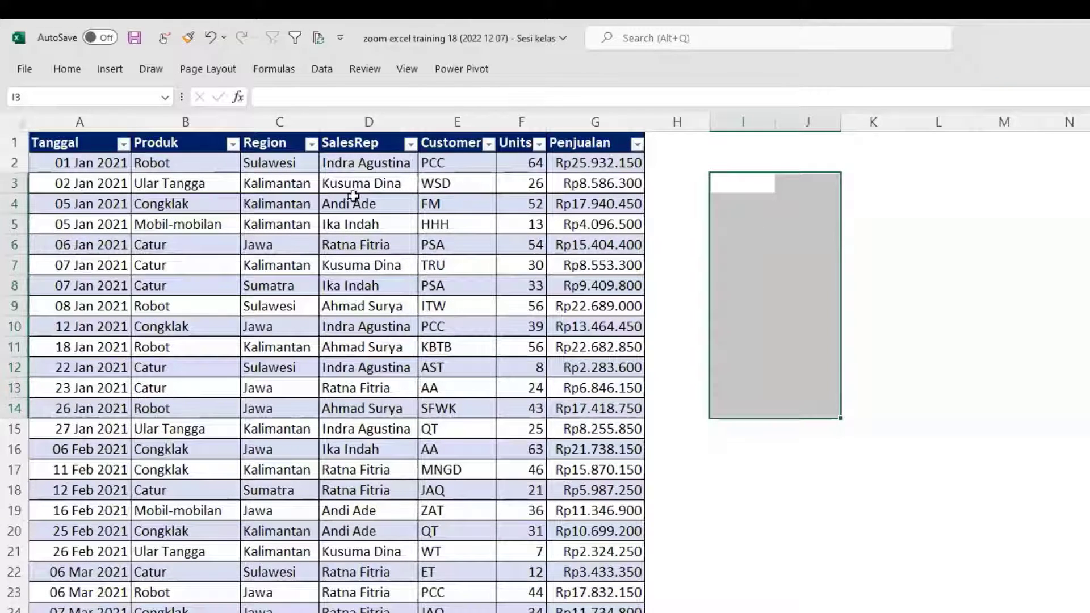
left_click_drag(375, 161, 377, 584)
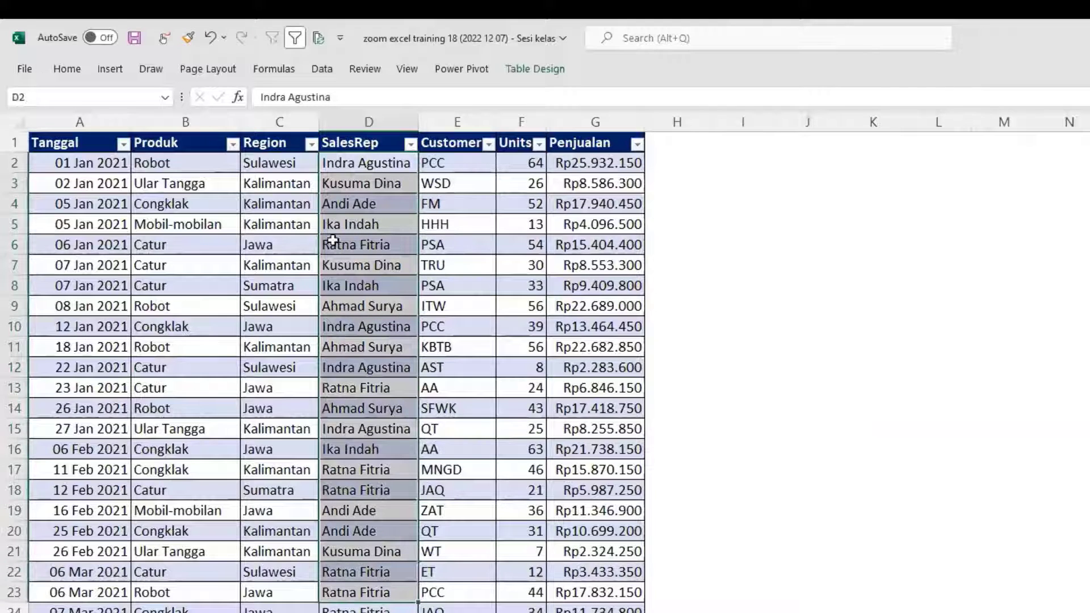
left_click_drag(281, 160, 285, 469)
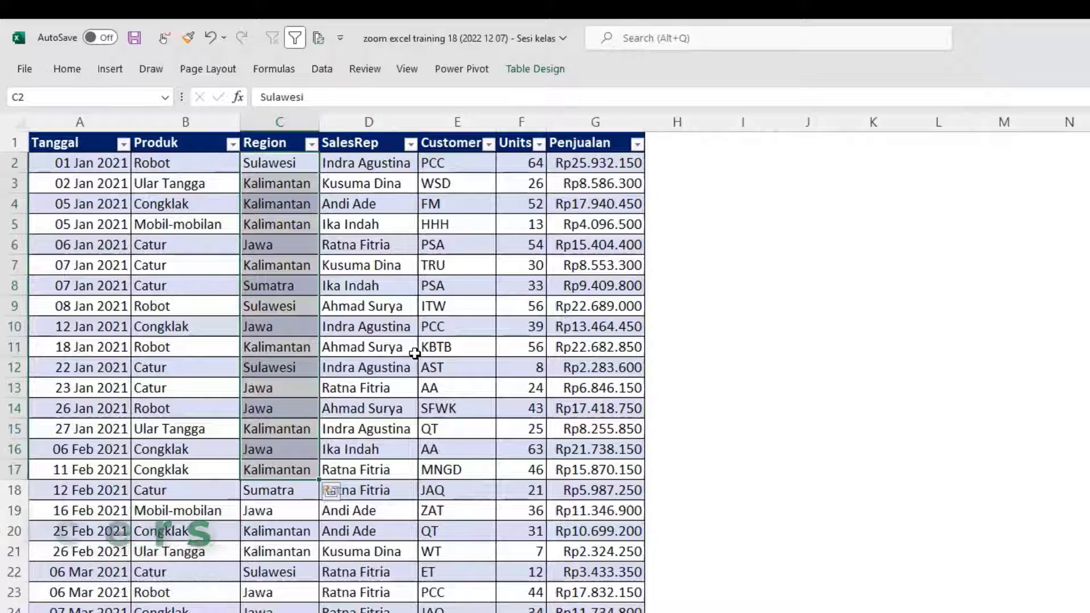
left_click(349, 226)
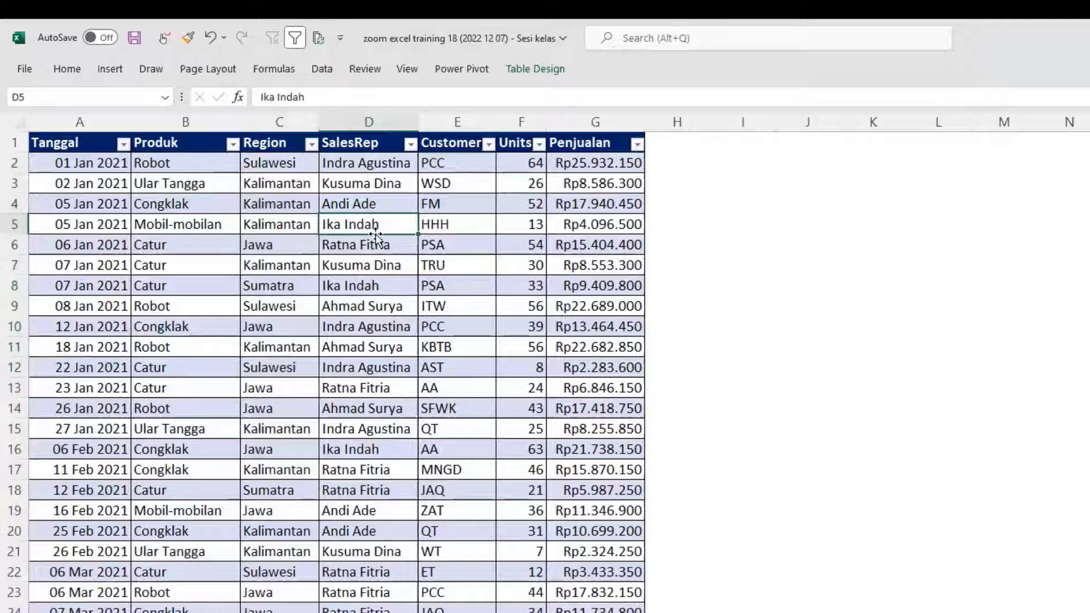
left_click(343, 265)
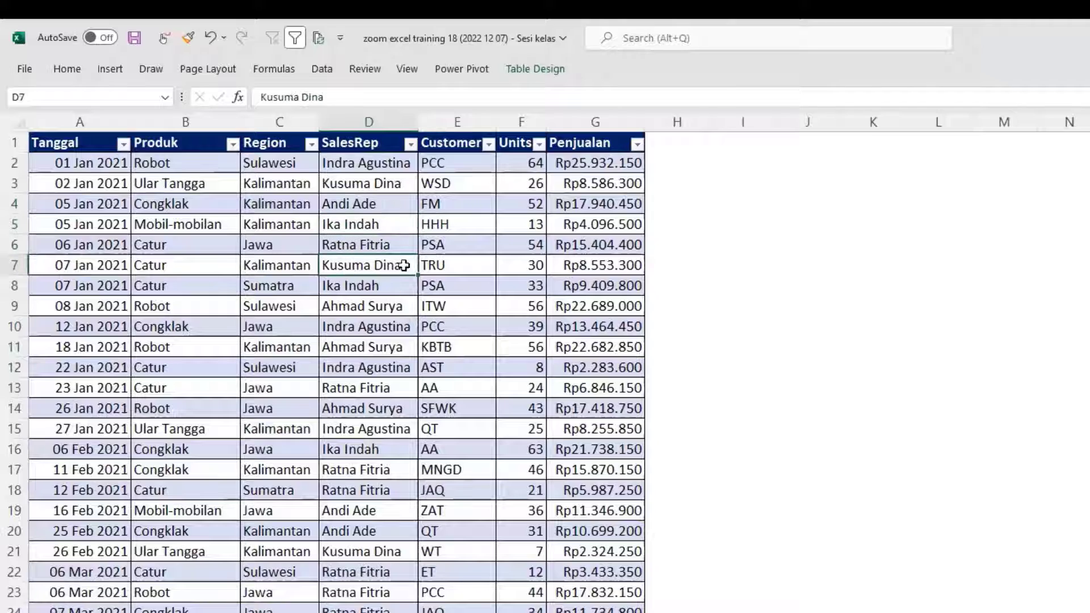
left_click_drag(150, 168, 624, 392)
Insert a pivot table based on the sales table at cell I3 of the existing 07.DynamicTop3 worksheet
left_click(468, 486)
left_click(108, 70)
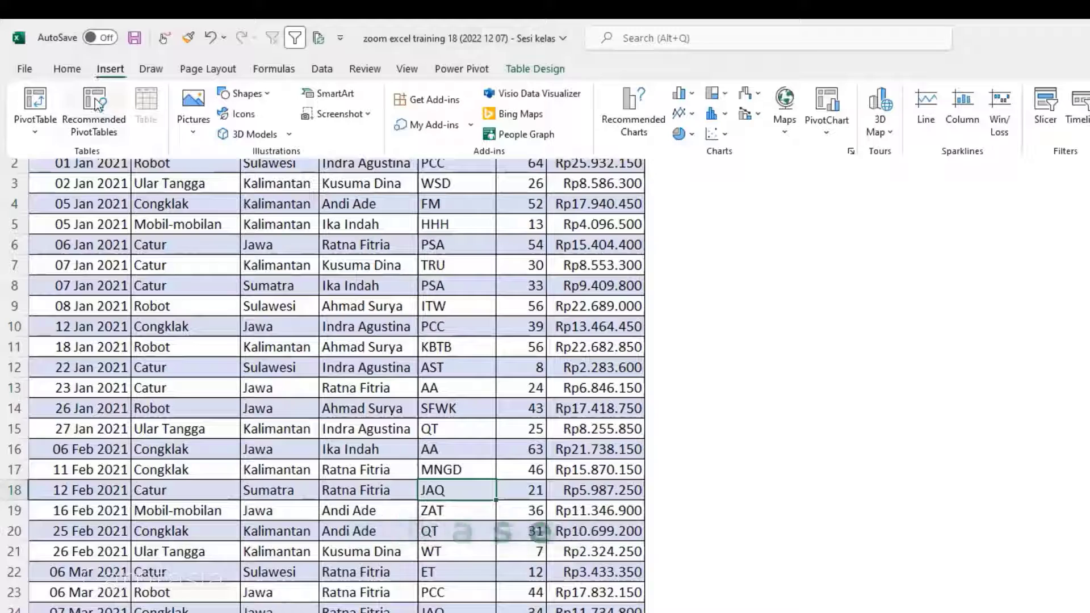
left_click(50, 110)
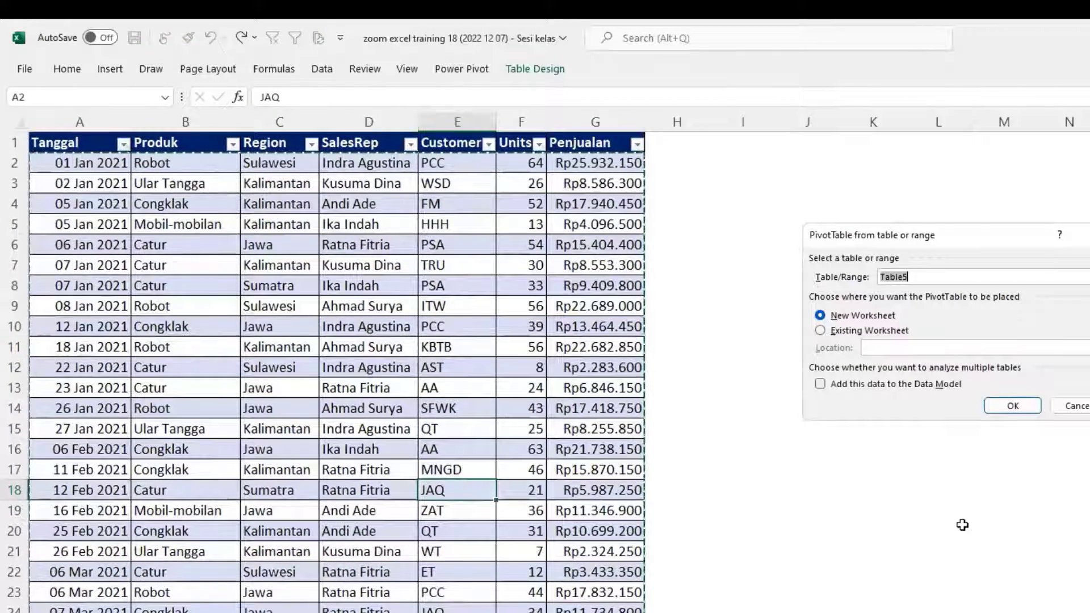
left_click(821, 328)
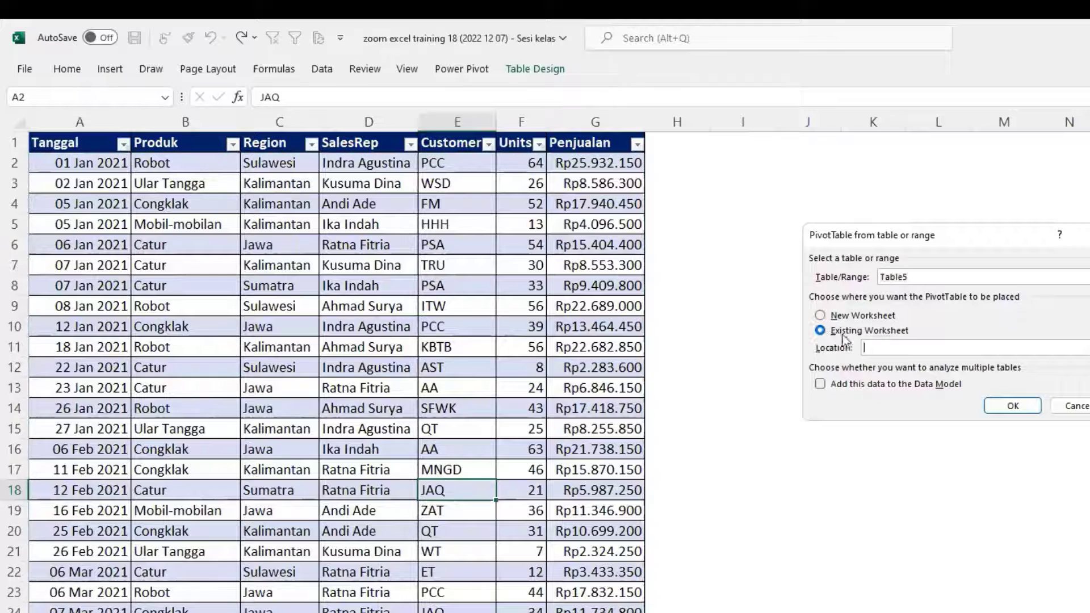
left_click(732, 180)
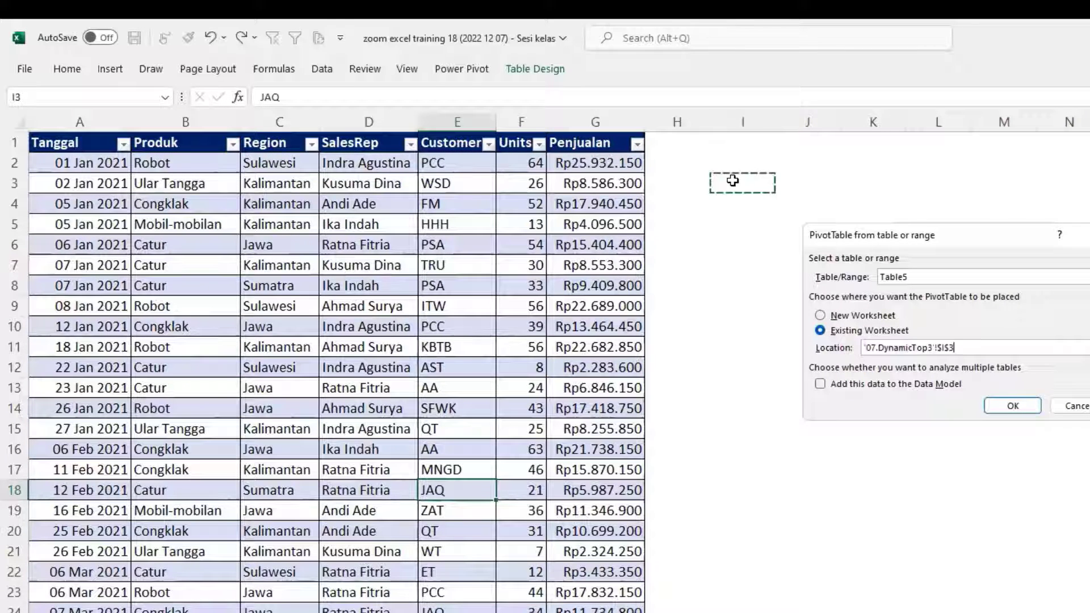
left_click(1015, 406)
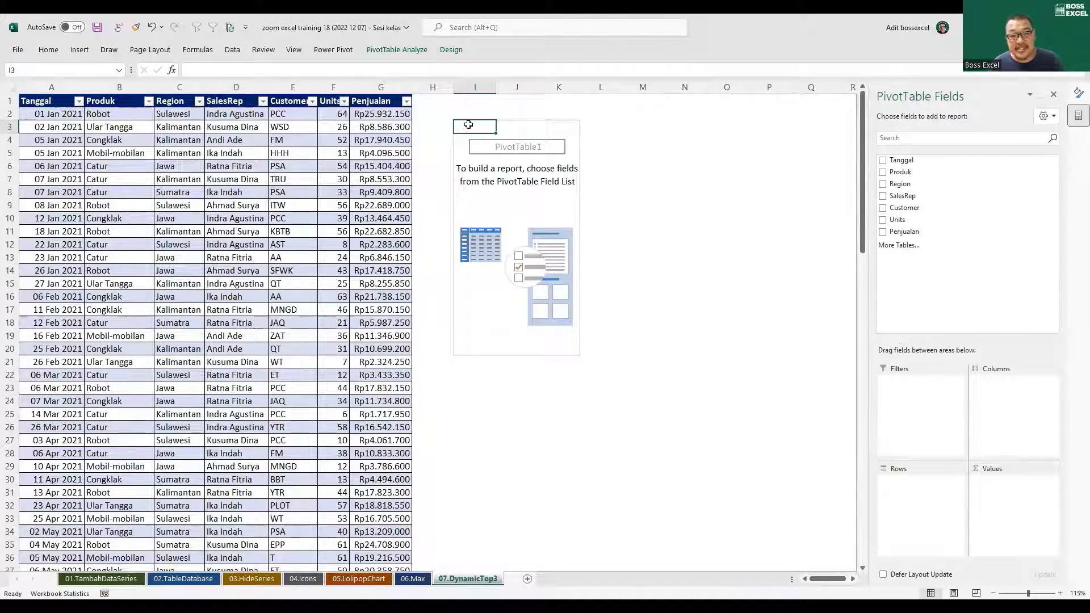
left_click_drag(474, 126, 564, 343)
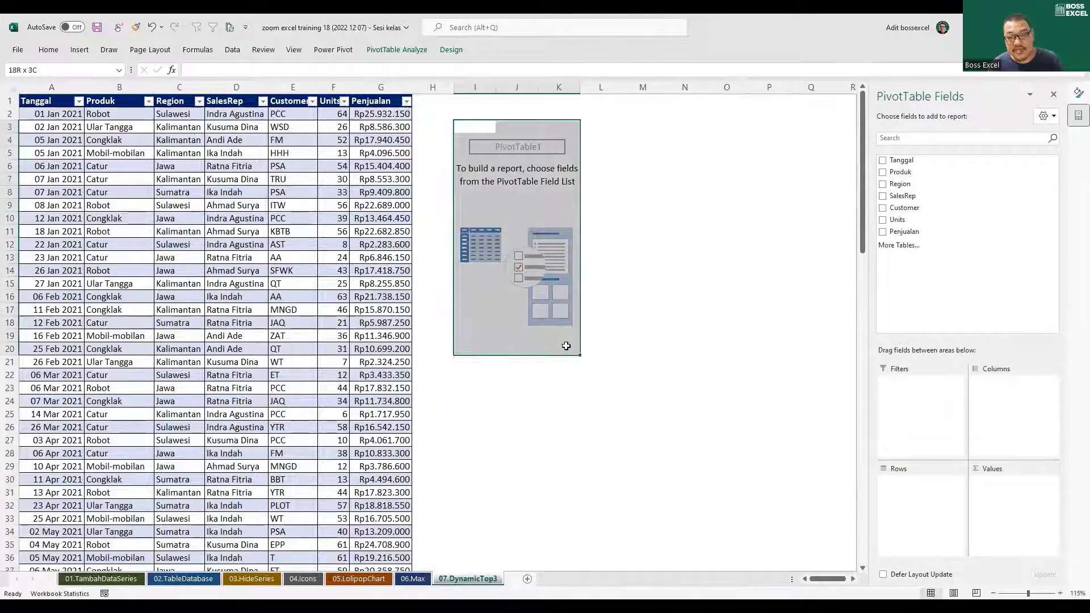
left_click(536, 271)
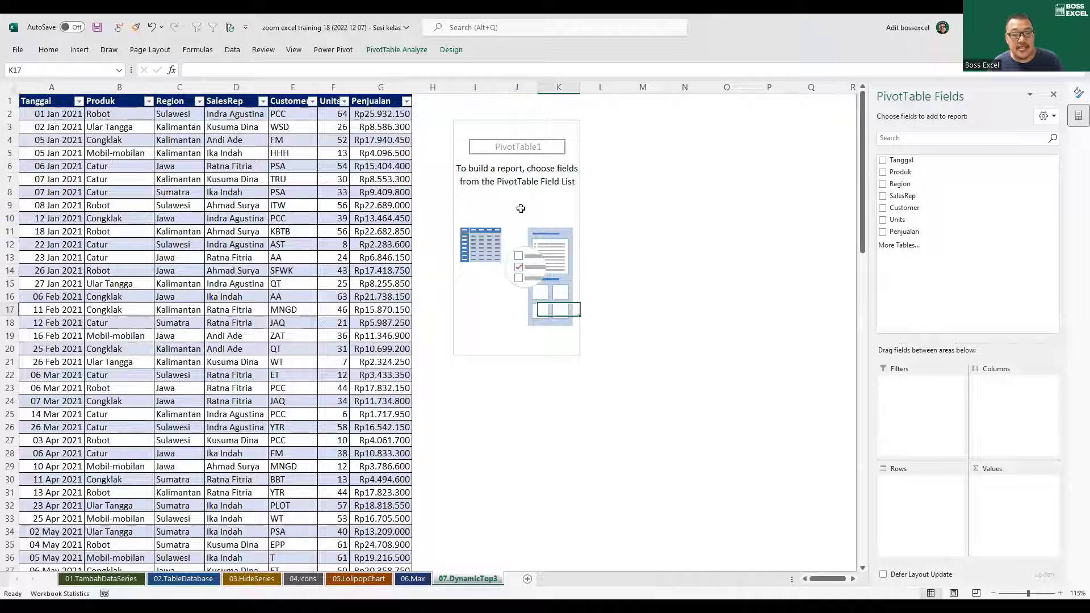
left_click(513, 181)
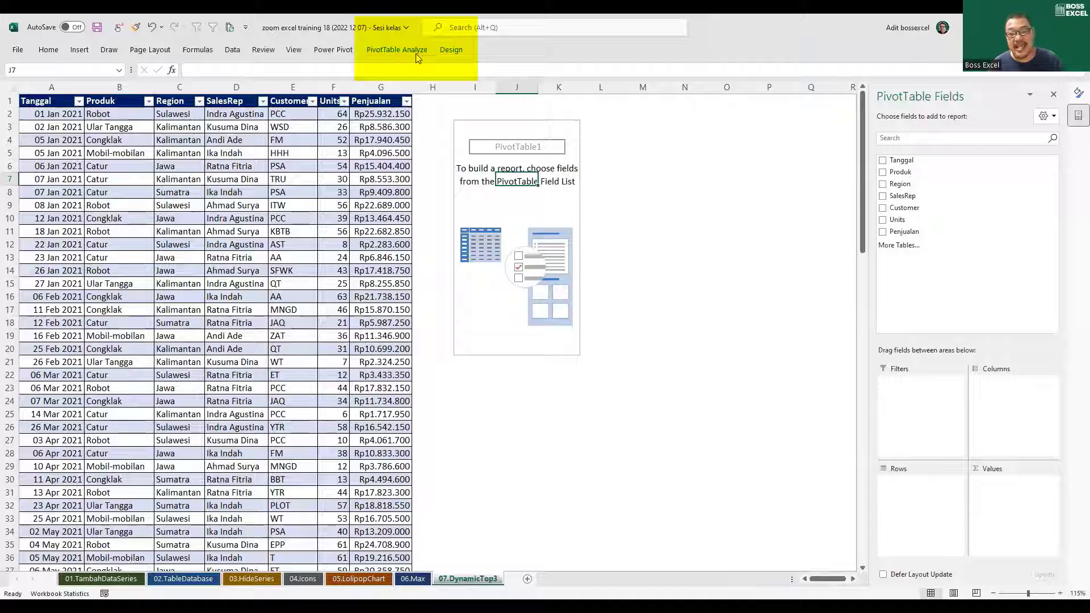
left_click(642, 165)
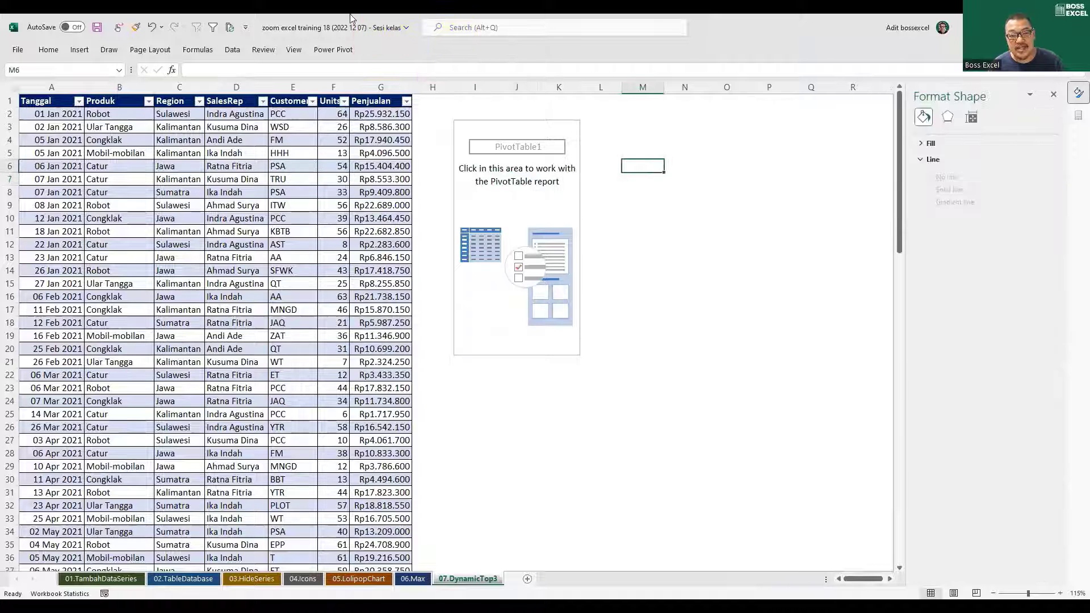
Add the Region field as the report filter of the empty pivot table and check its filter choices
left_click(506, 189)
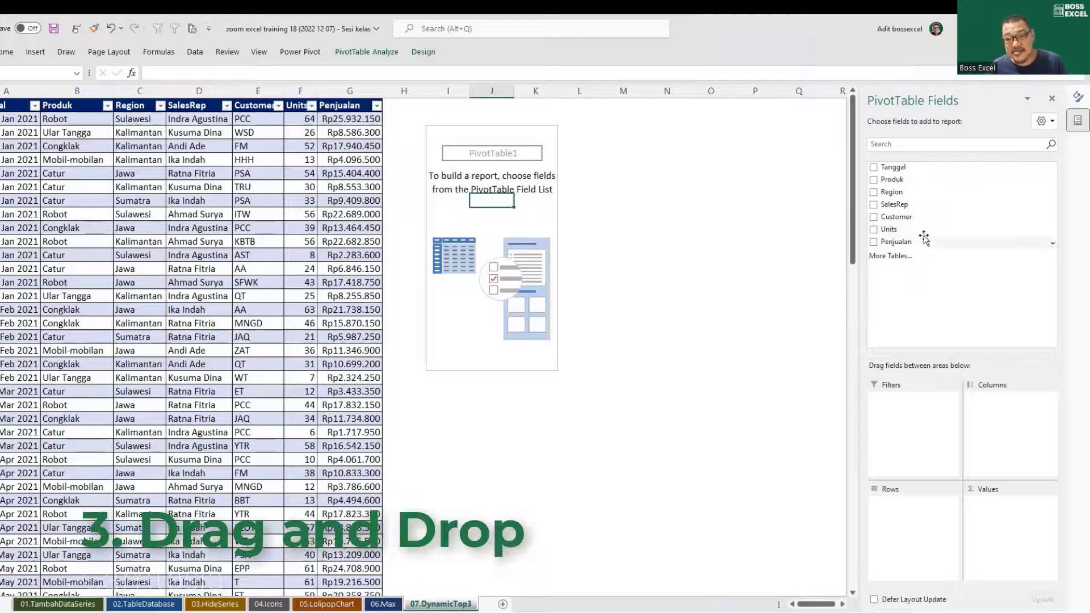
left_click_drag(903, 193, 920, 403)
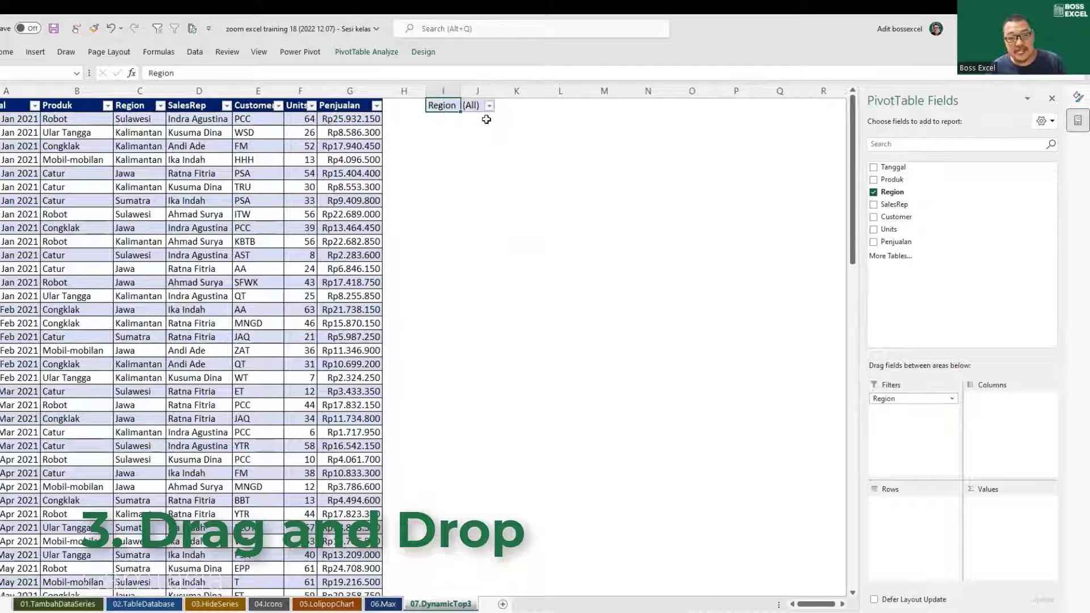
left_click(489, 107)
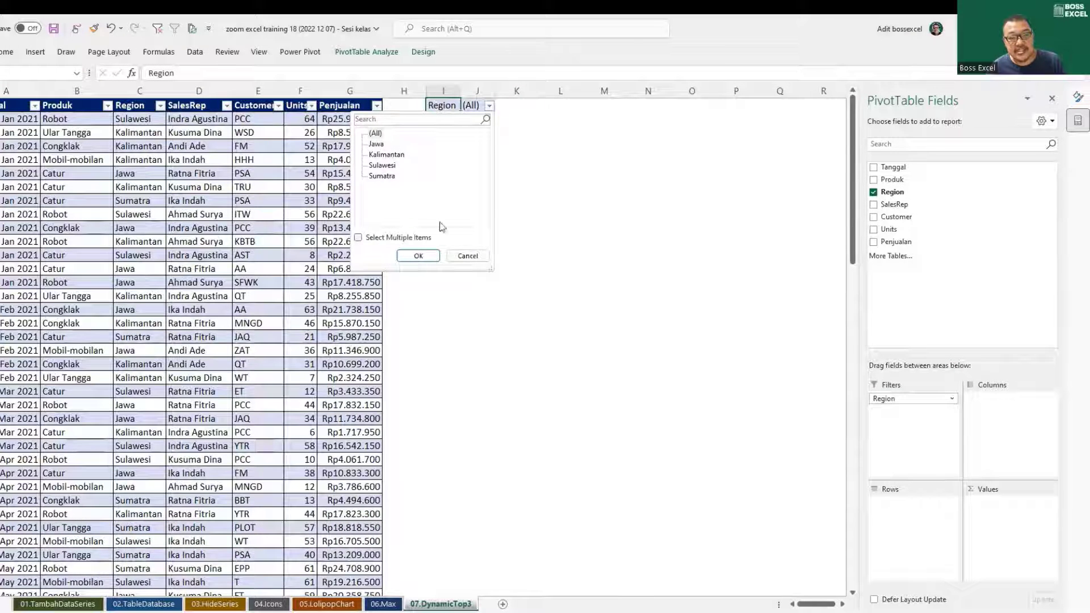
left_click(475, 257)
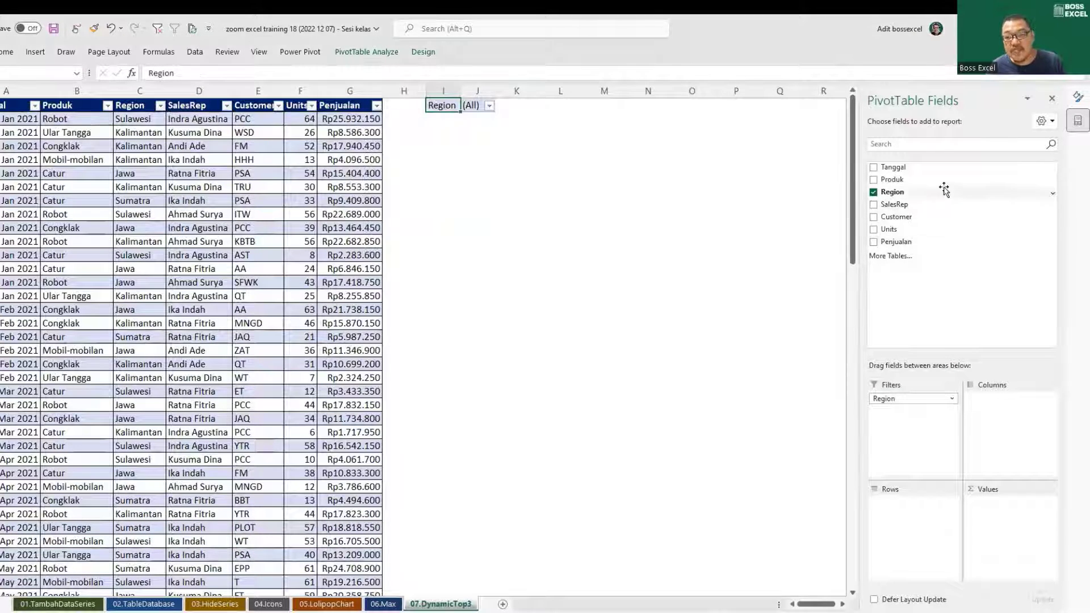
Add SalesRep to the pivot table's rows and Penjualan as the summed values
left_click_drag(895, 203, 927, 507)
left_click_drag(452, 147, 461, 216)
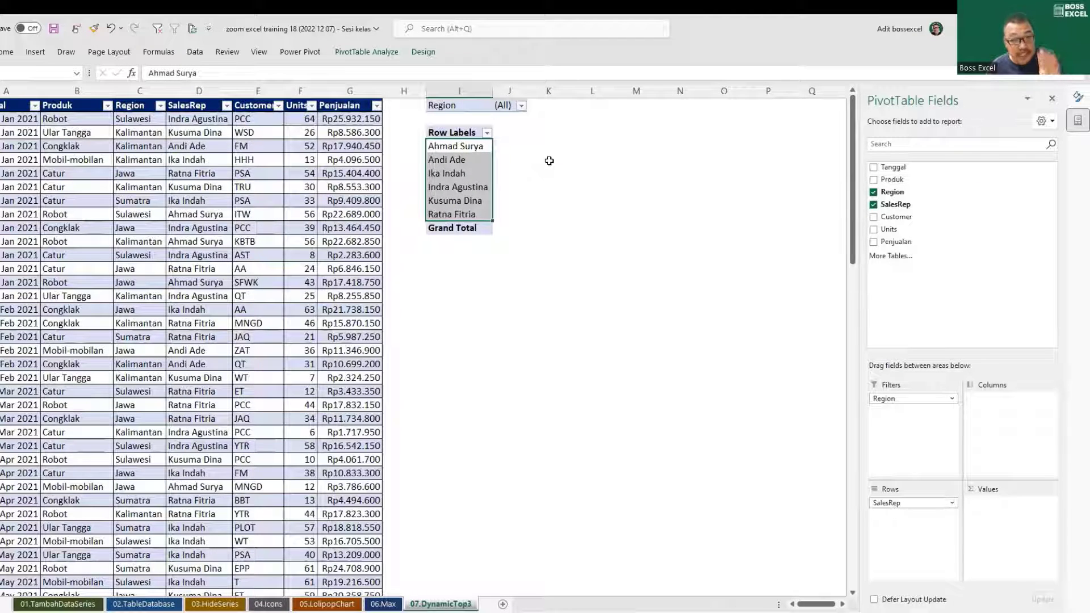
left_click(479, 145)
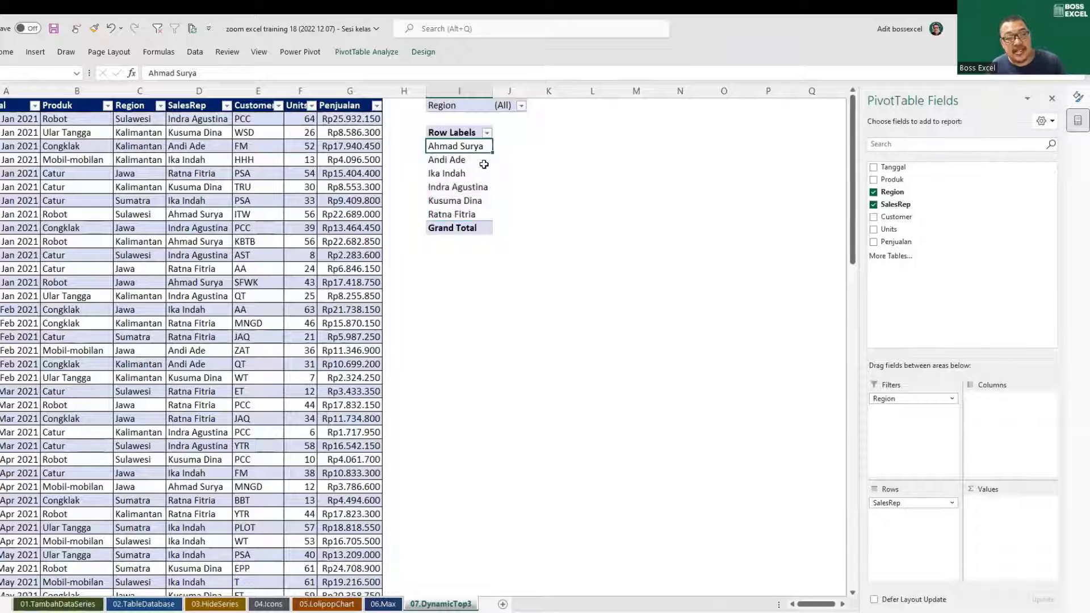
left_click(451, 160)
left_click(452, 173)
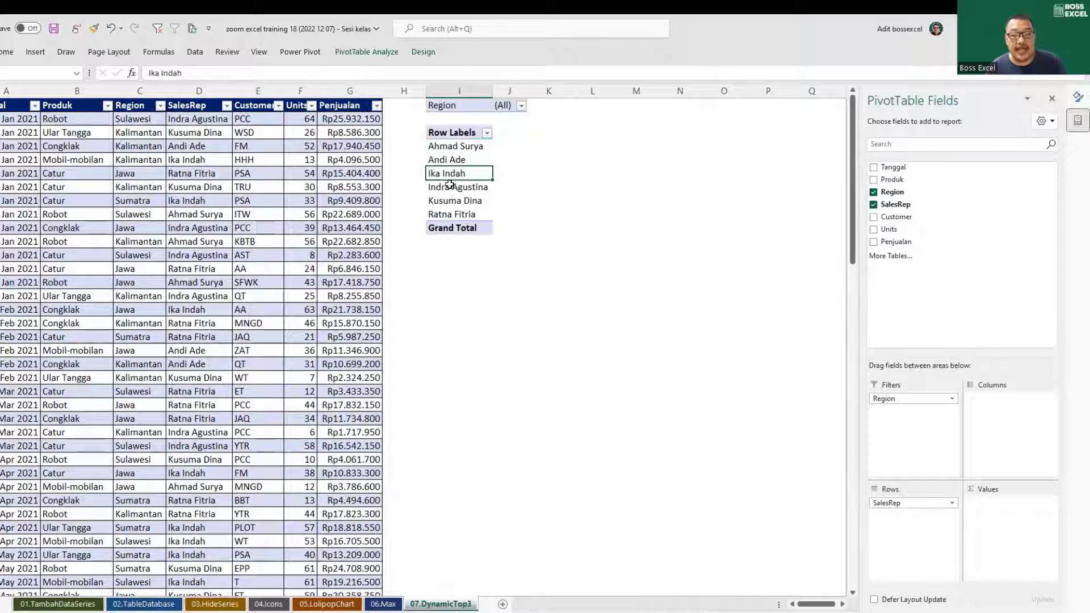
left_click(452, 187)
left_click(451, 201)
left_click(452, 214)
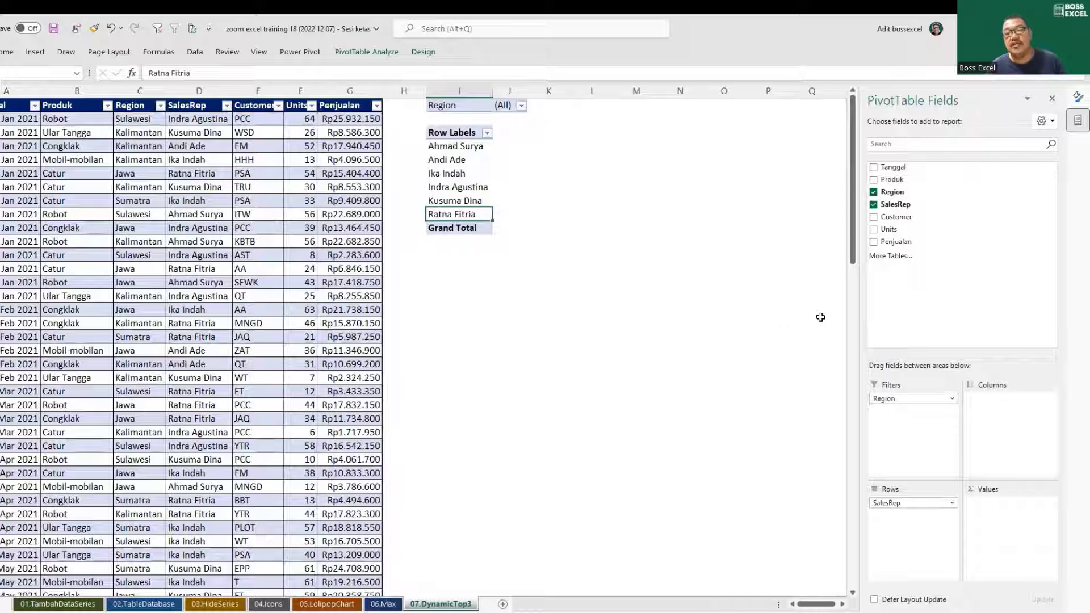
left_click_drag(894, 241, 1002, 521)
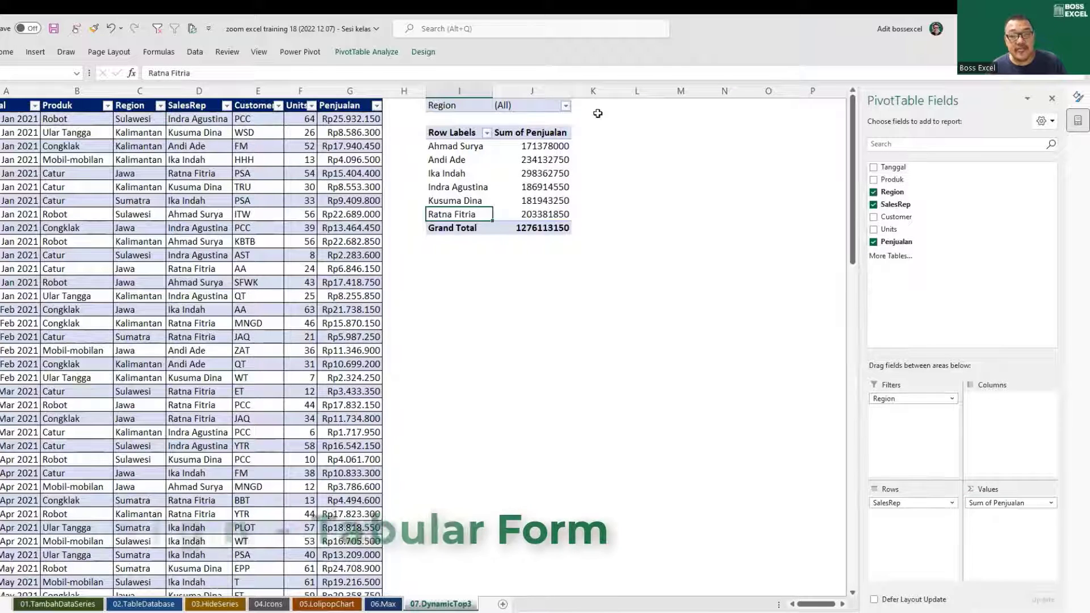
Show the pivot table's report layout in tabular form
left_click(469, 133)
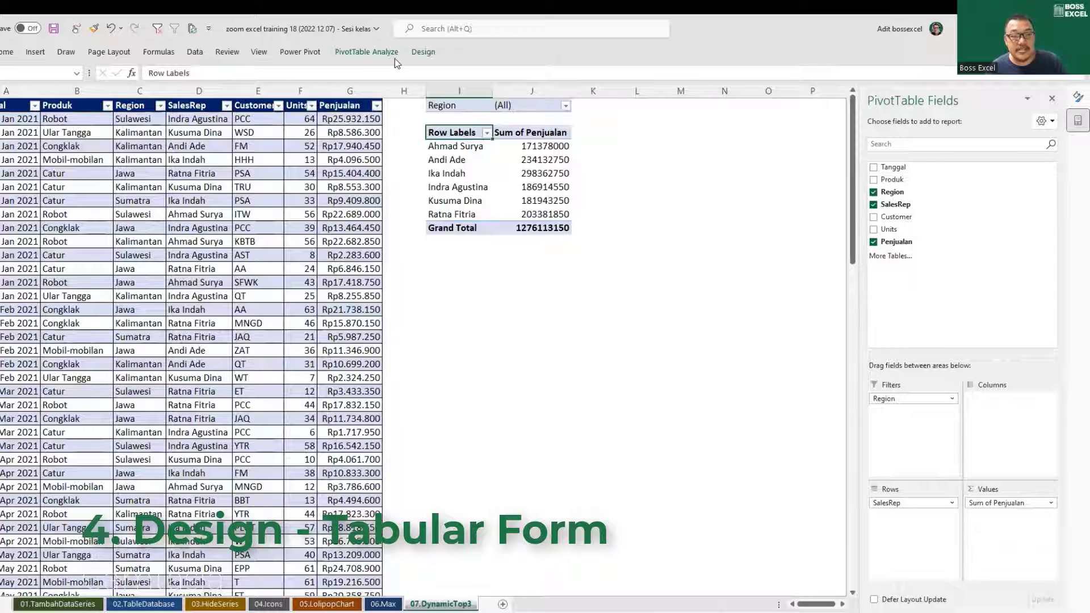
left_click(423, 51)
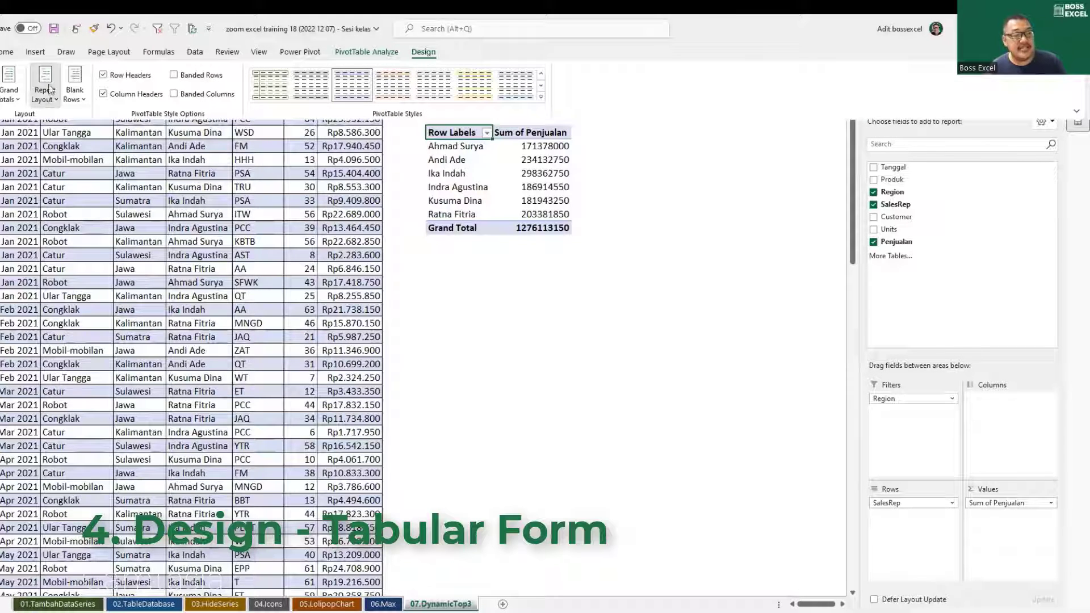
left_click(50, 89)
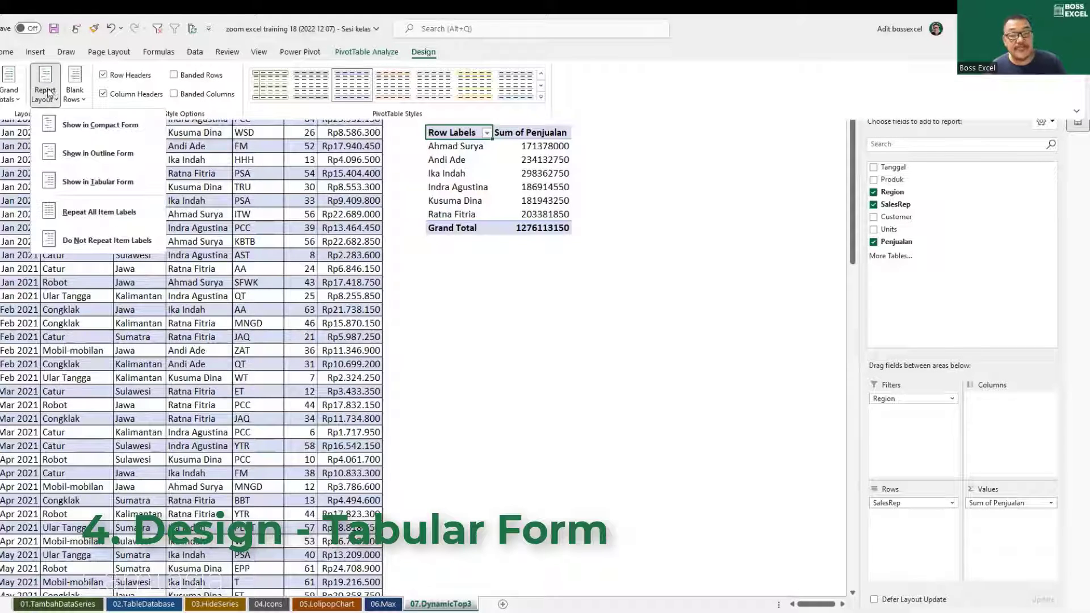
left_click(94, 183)
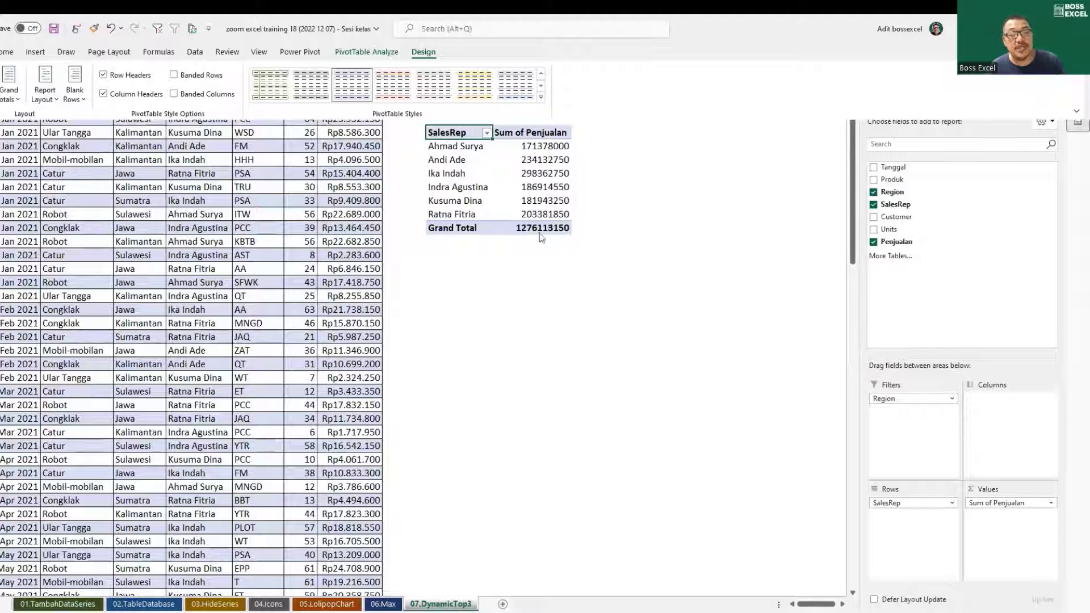
Format the pivot table's Sum of Penjualan values as Rp currency with 0 decimal places
right_click(535, 148)
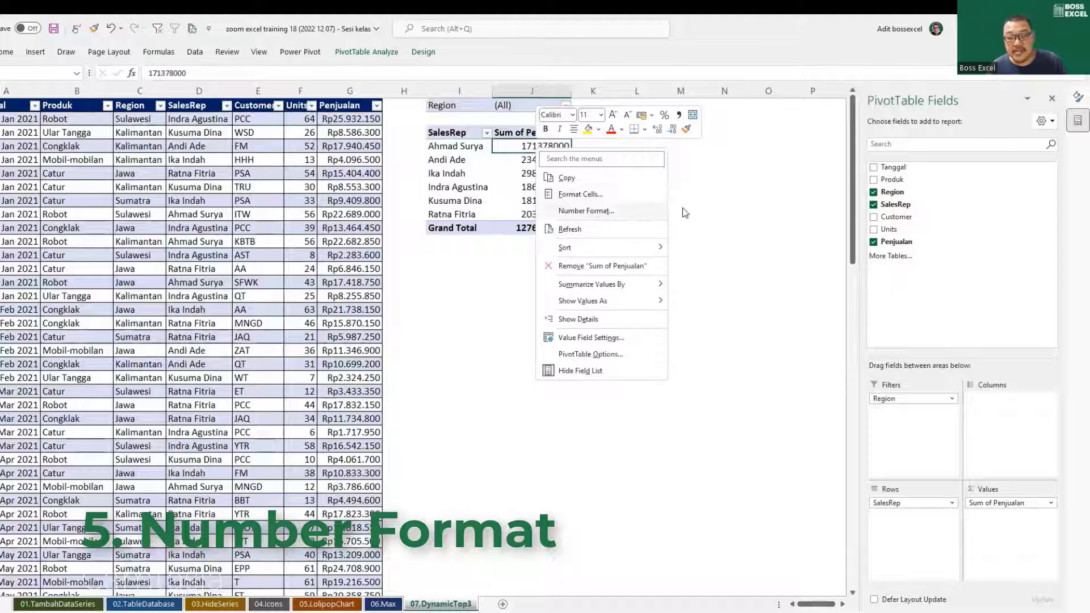
left_click(585, 210)
left_click(464, 135)
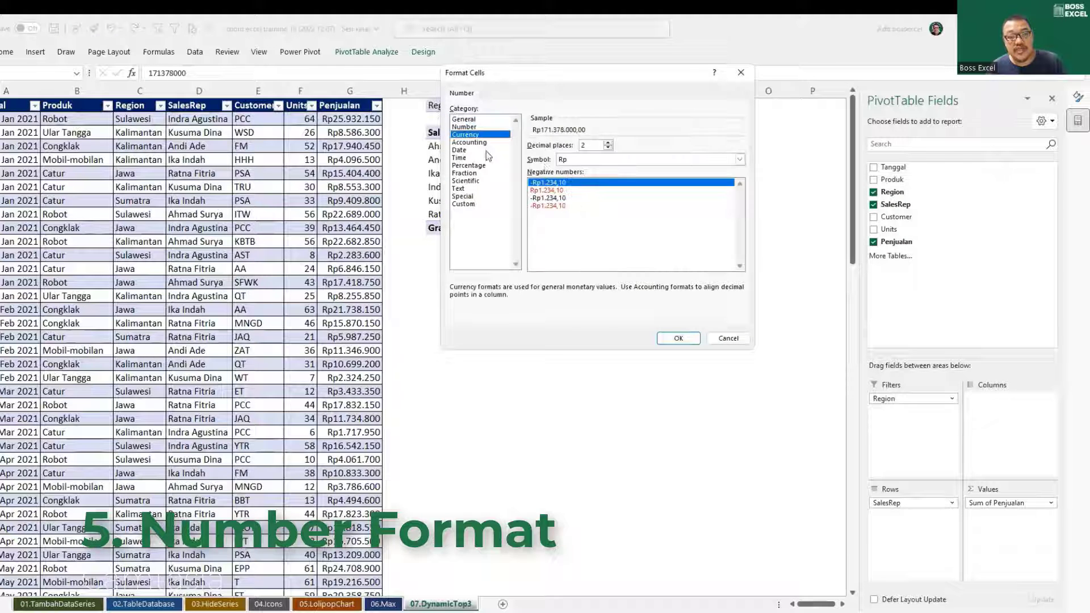
left_click(608, 147)
left_click(608, 149)
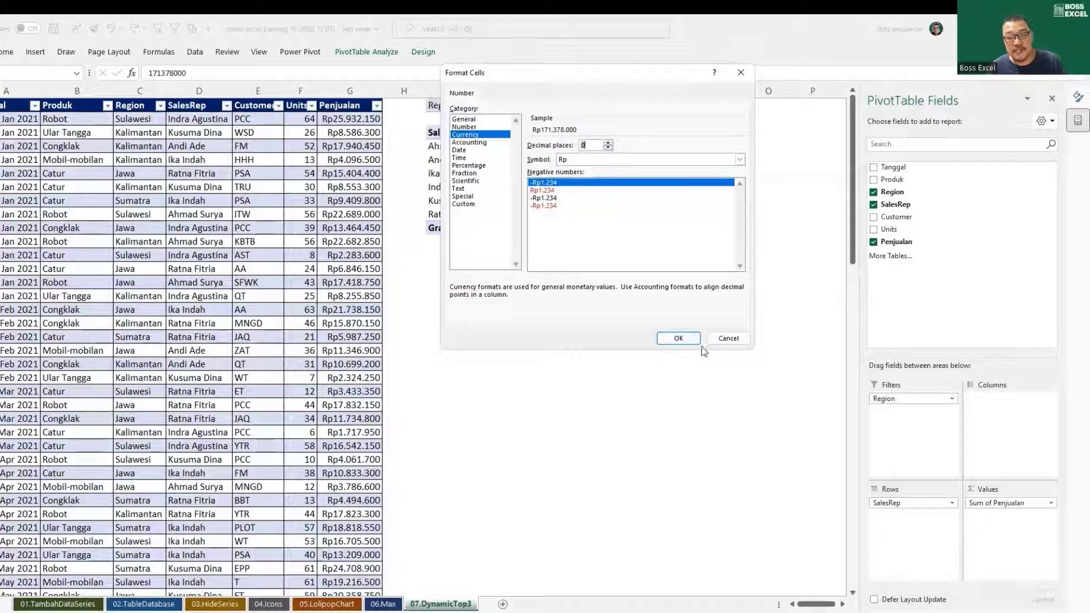
left_click(678, 338)
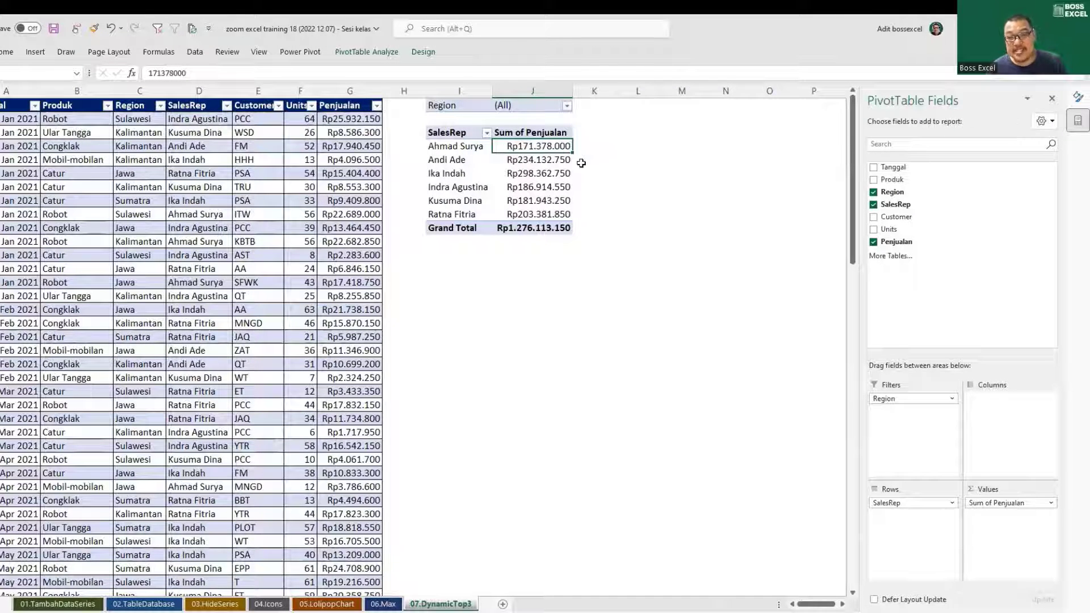
Add a Region slicer to the pivot table, place it just below the Grand Total row, and shorten it to fit its four regions
left_click(357, 52)
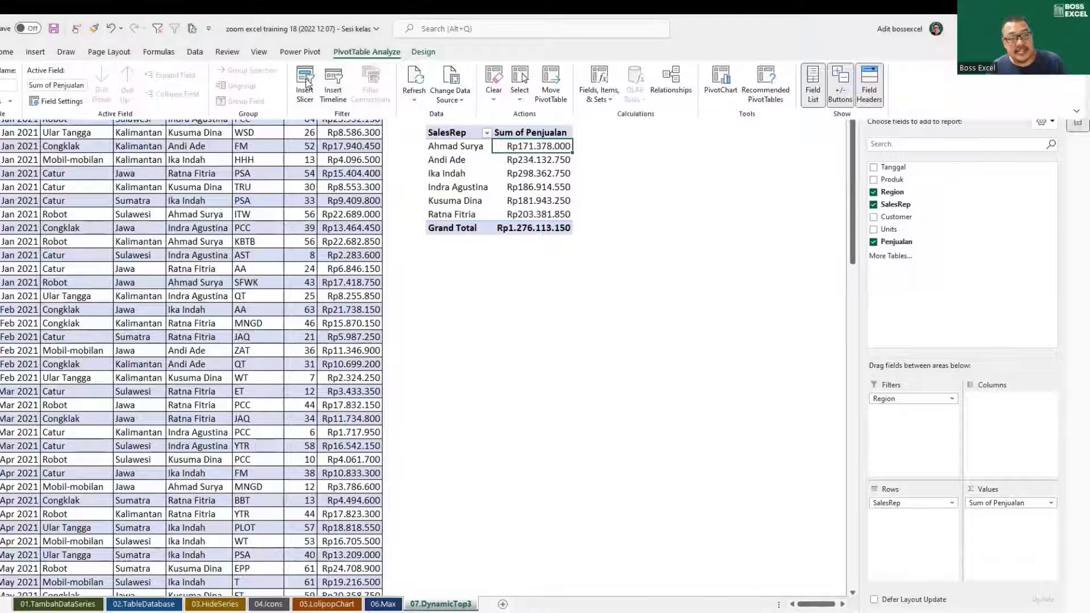
left_click(548, 260)
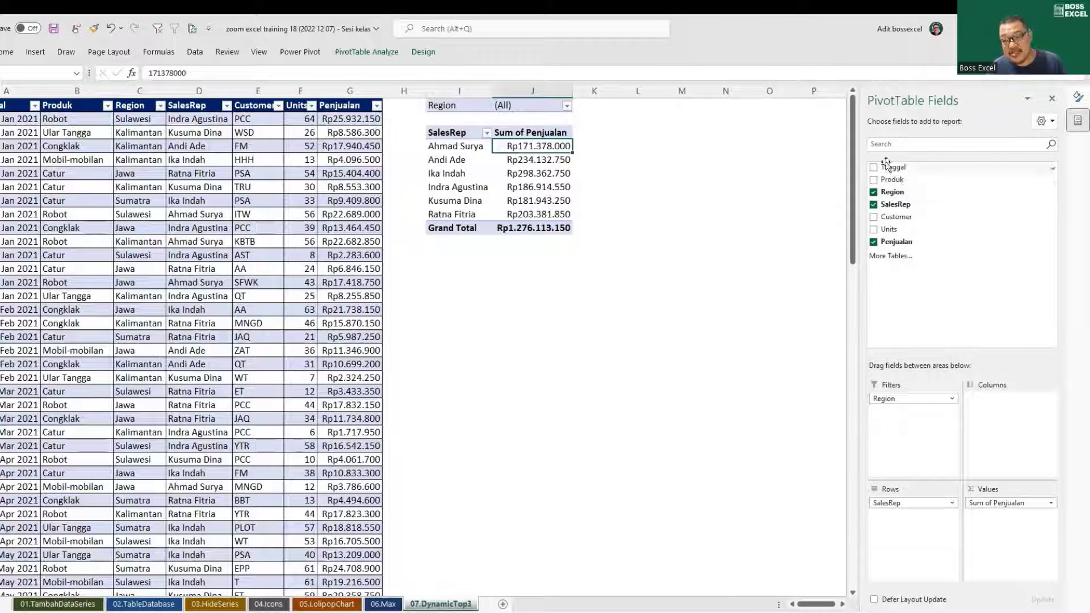
right_click(895, 193)
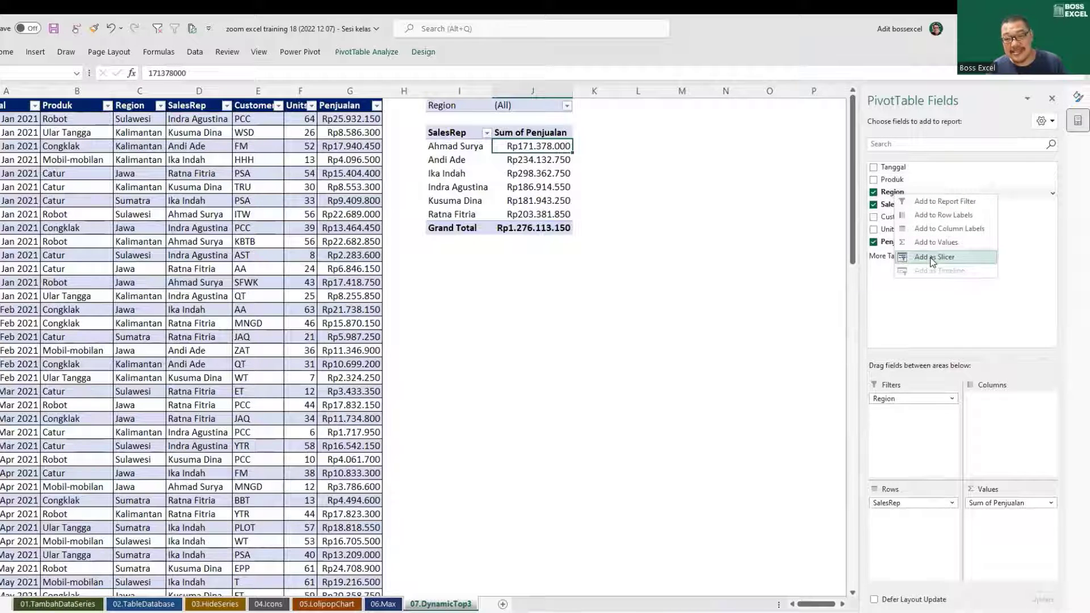
left_click(932, 262)
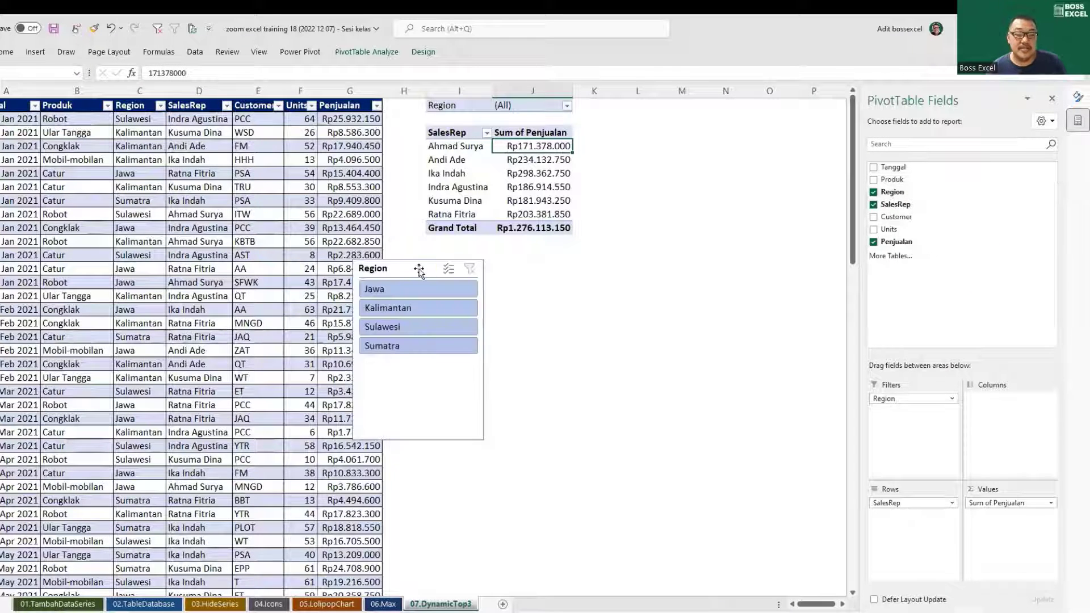
left_click_drag(448, 273, 519, 257)
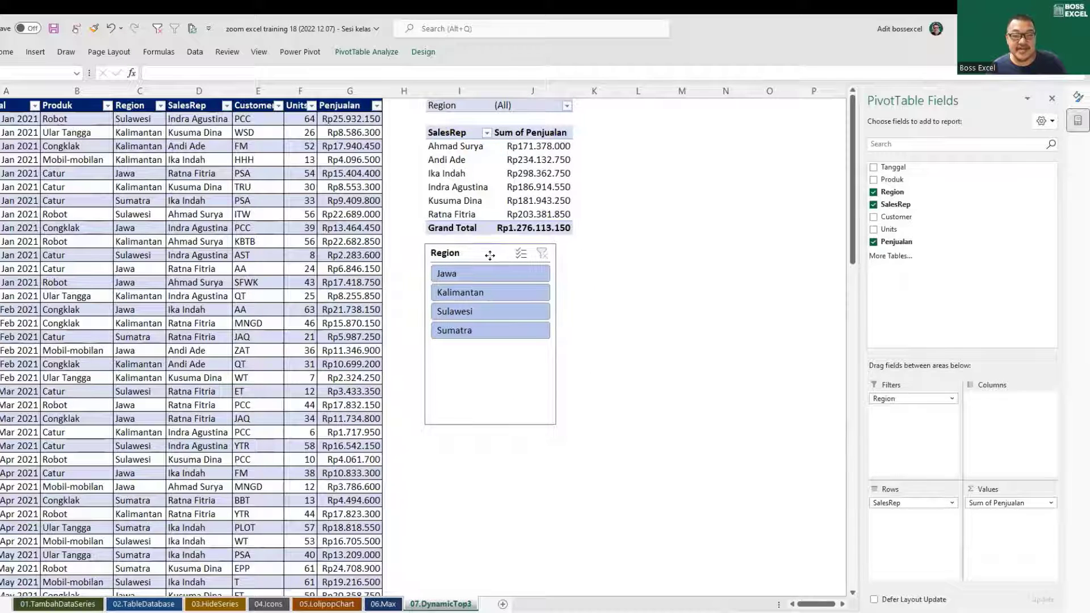
left_click_drag(490, 424, 492, 349)
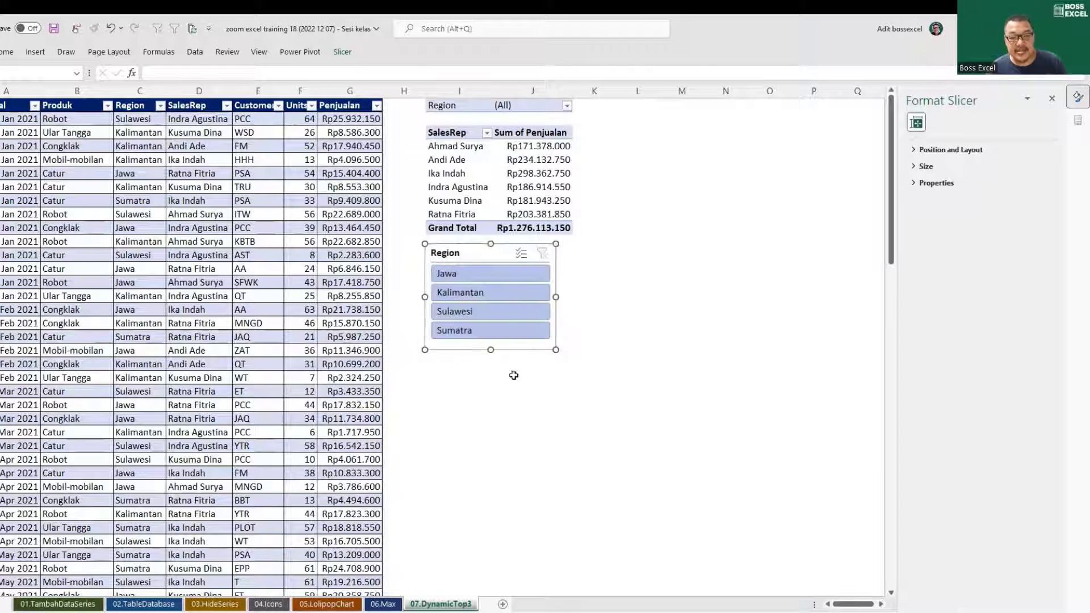
Try the Region slicer with Jawa, Kalimantan, and both regions together, and clear the filter
left_click(492, 271)
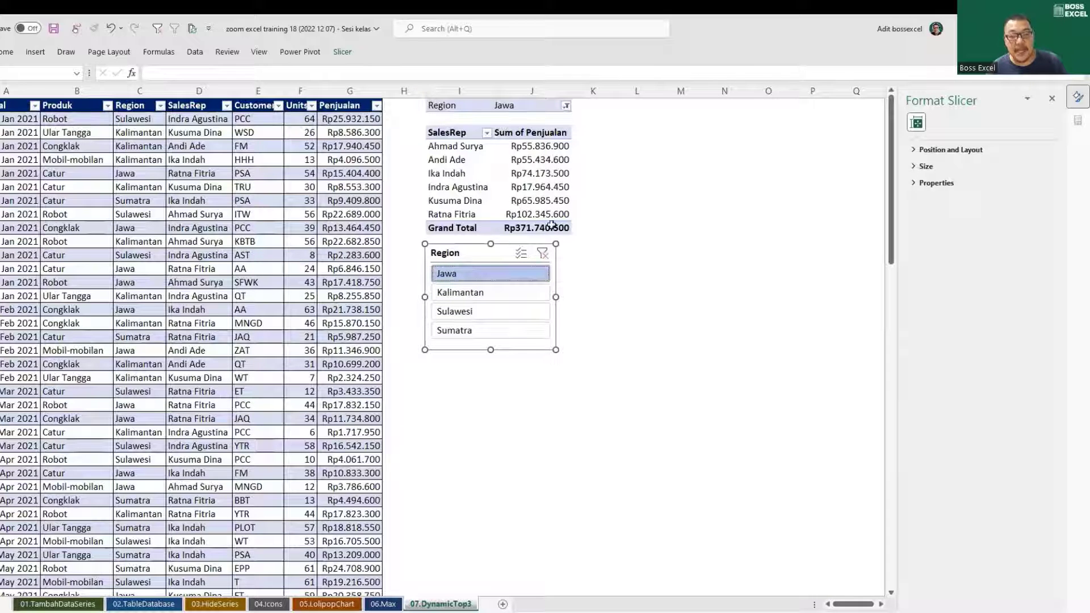
left_click(516, 292)
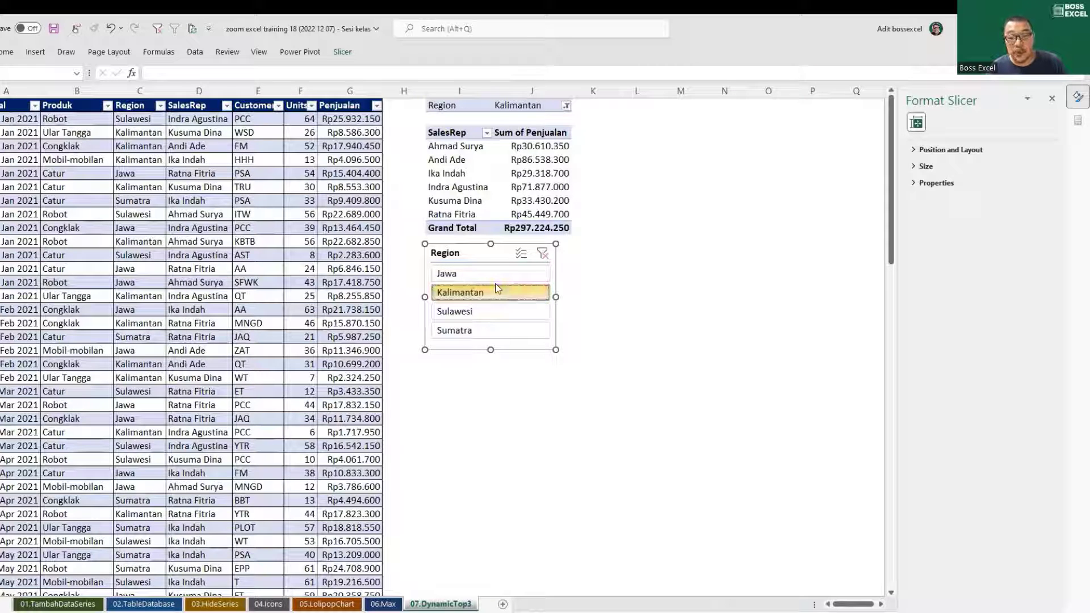
left_click(481, 275, "ctrl")
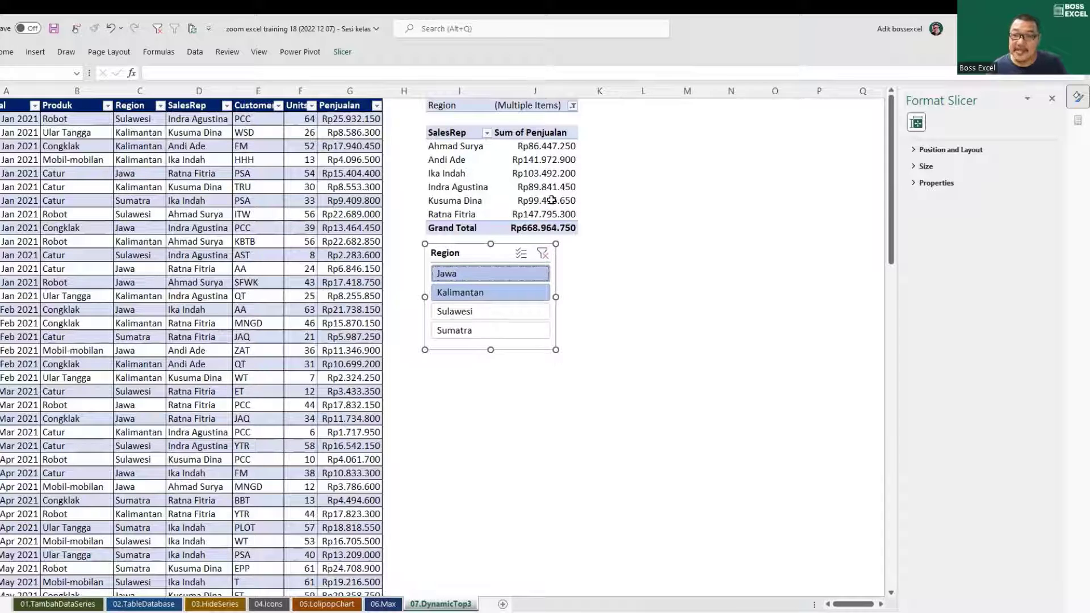
left_click(544, 256)
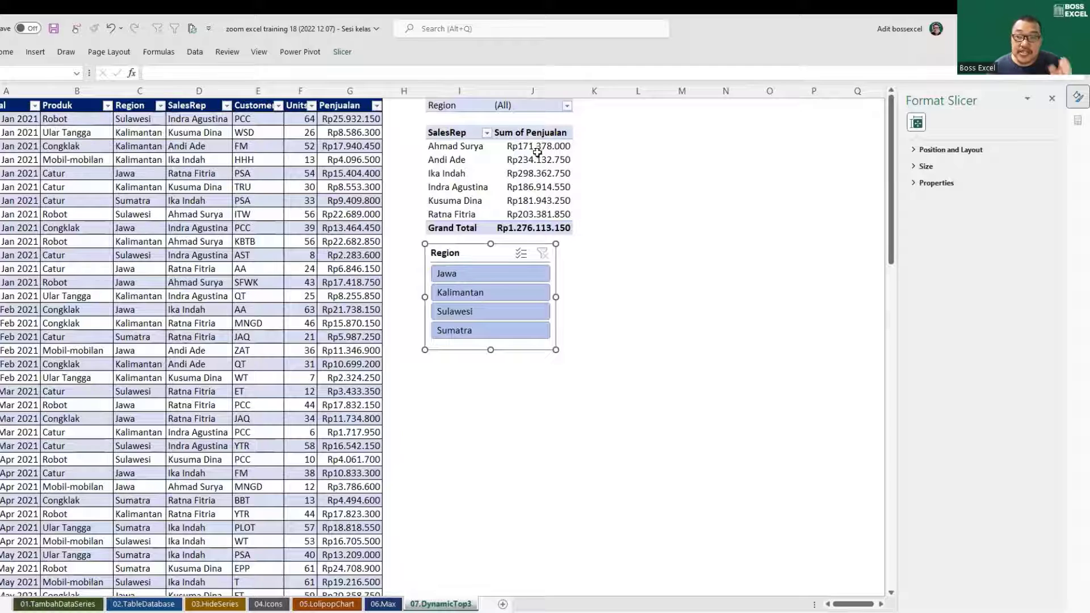
Sort the pivot table's SalesRep field in descending order by Sum of Penjualan
left_click_drag(538, 146, 544, 214)
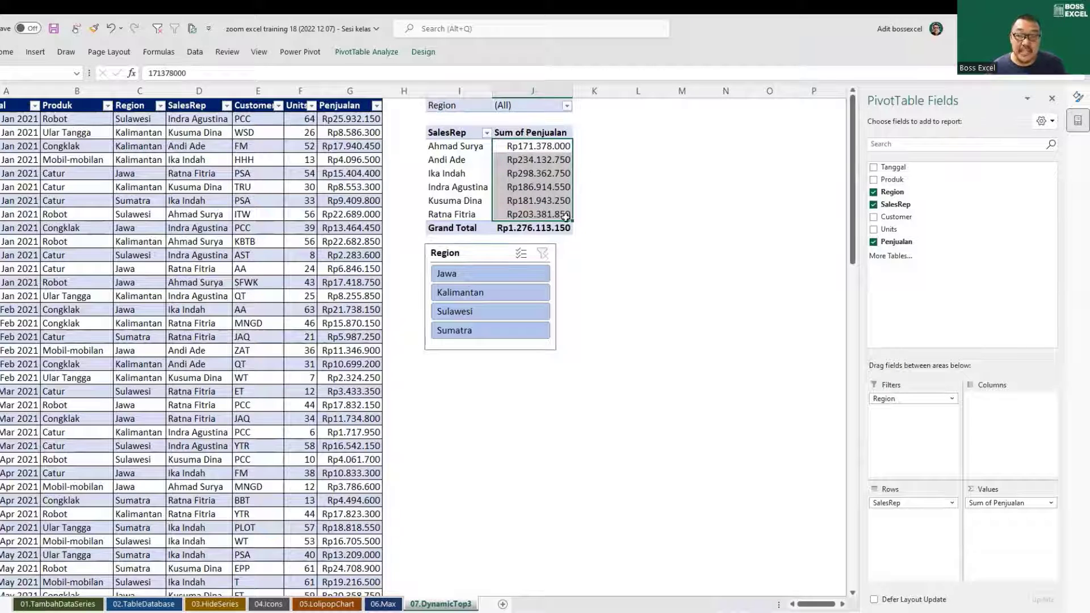
left_click(561, 132)
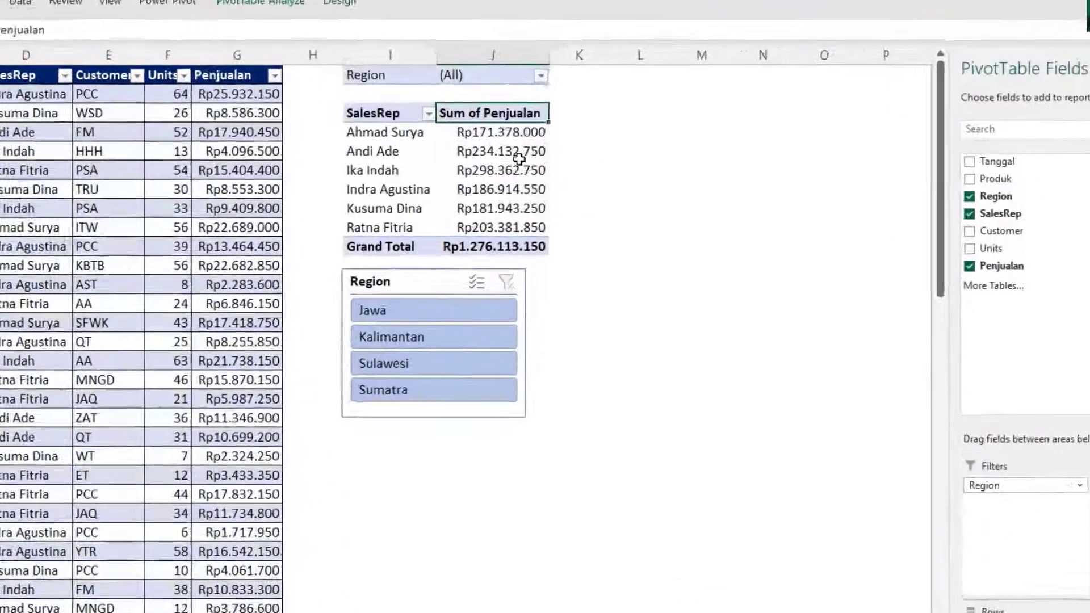
left_click(546, 161)
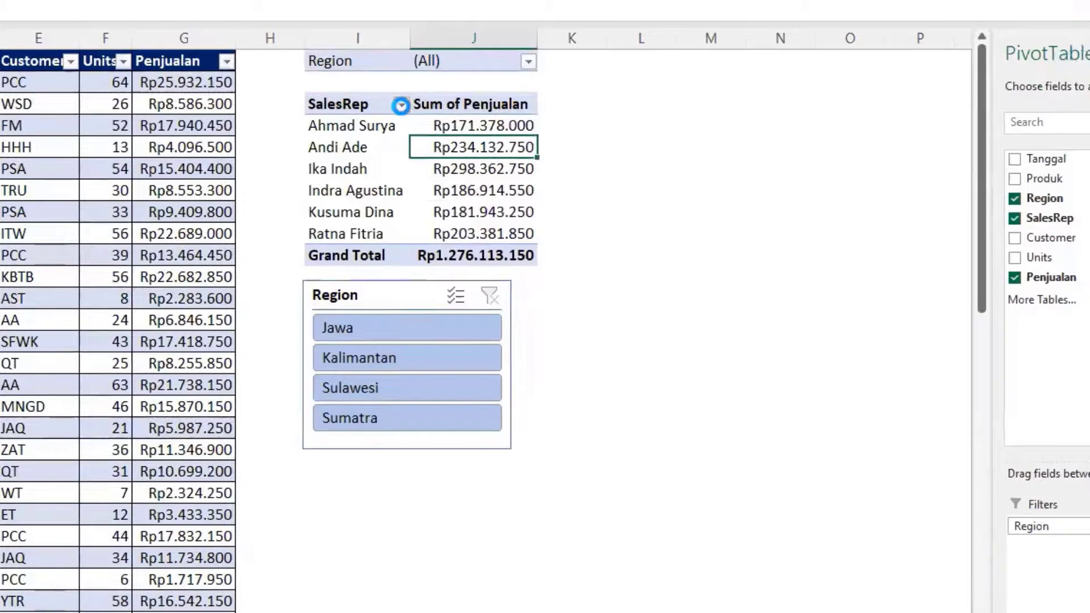
left_click(400, 105)
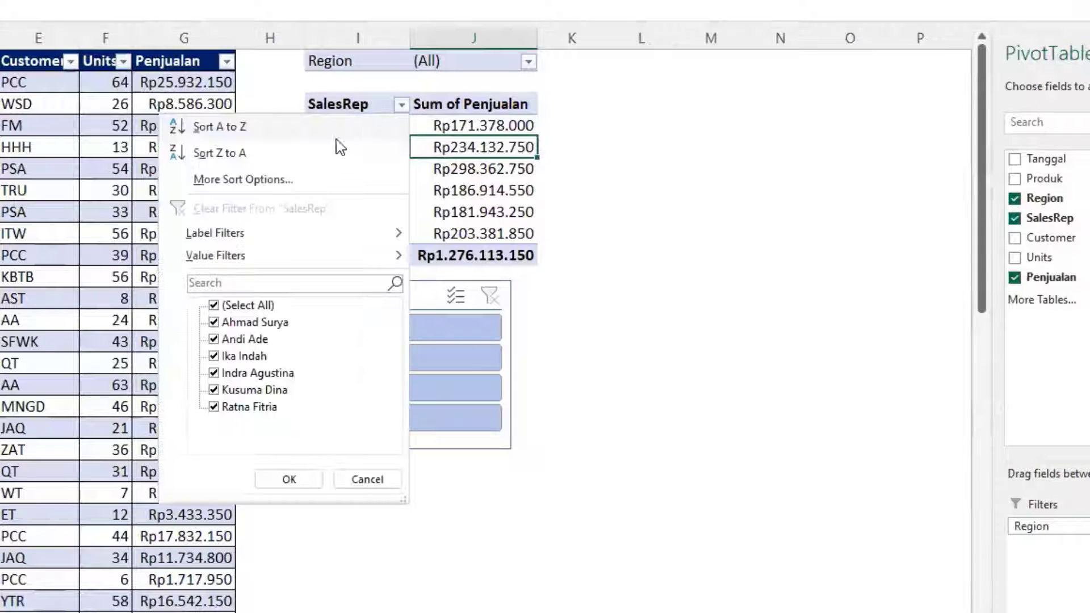
left_click(290, 181)
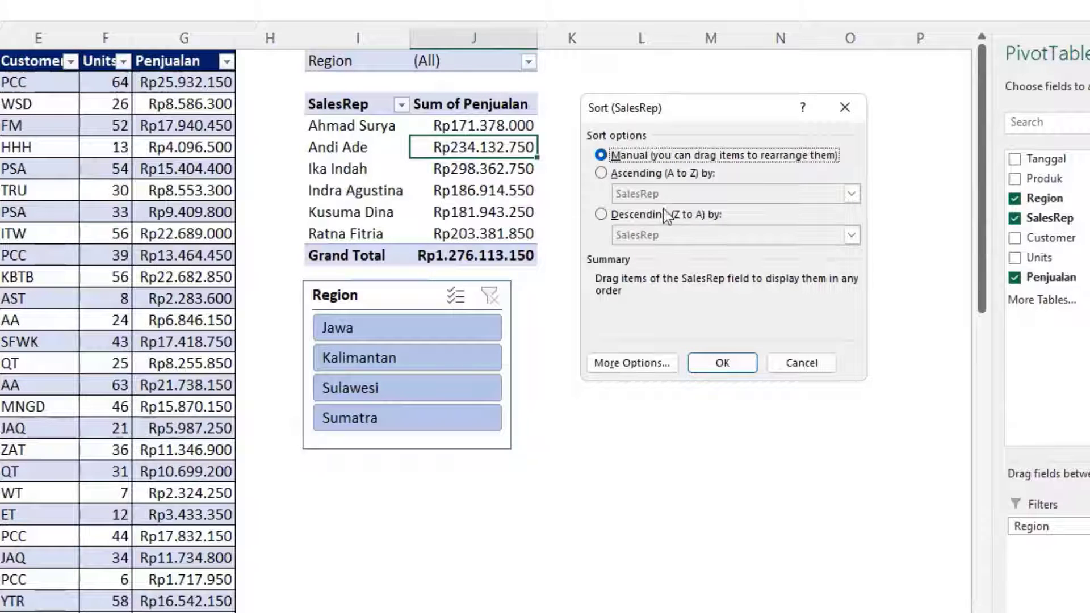
left_click(601, 214)
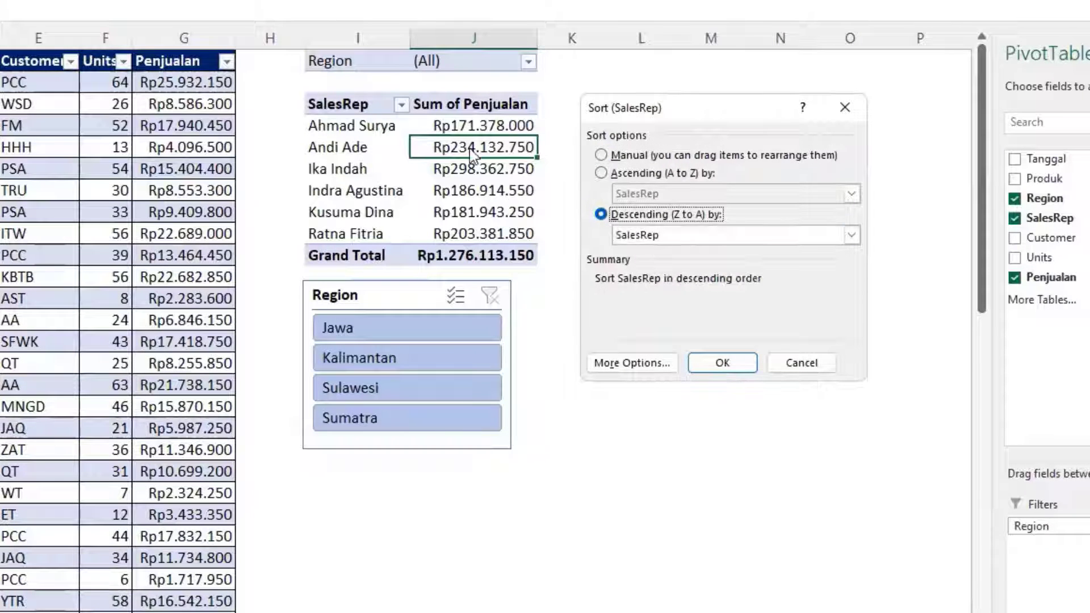
left_click(673, 237)
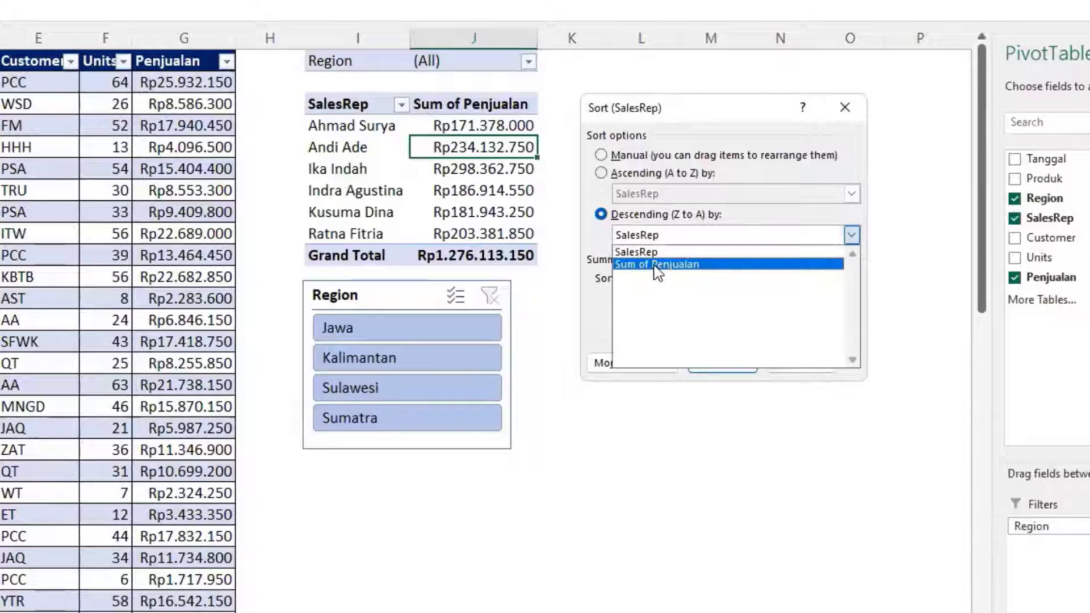
left_click(656, 265)
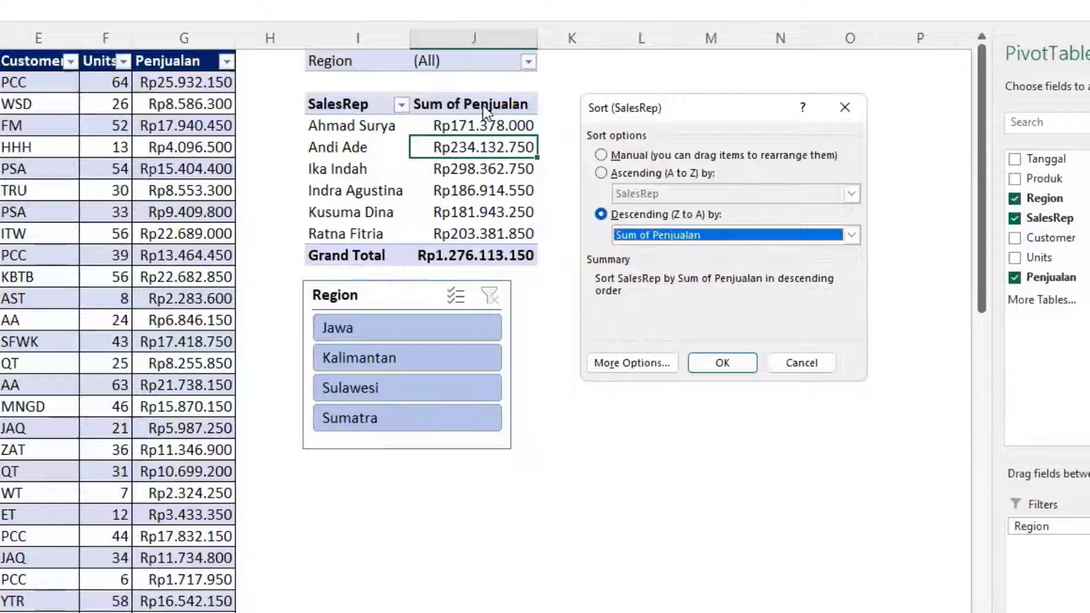
left_click(710, 360)
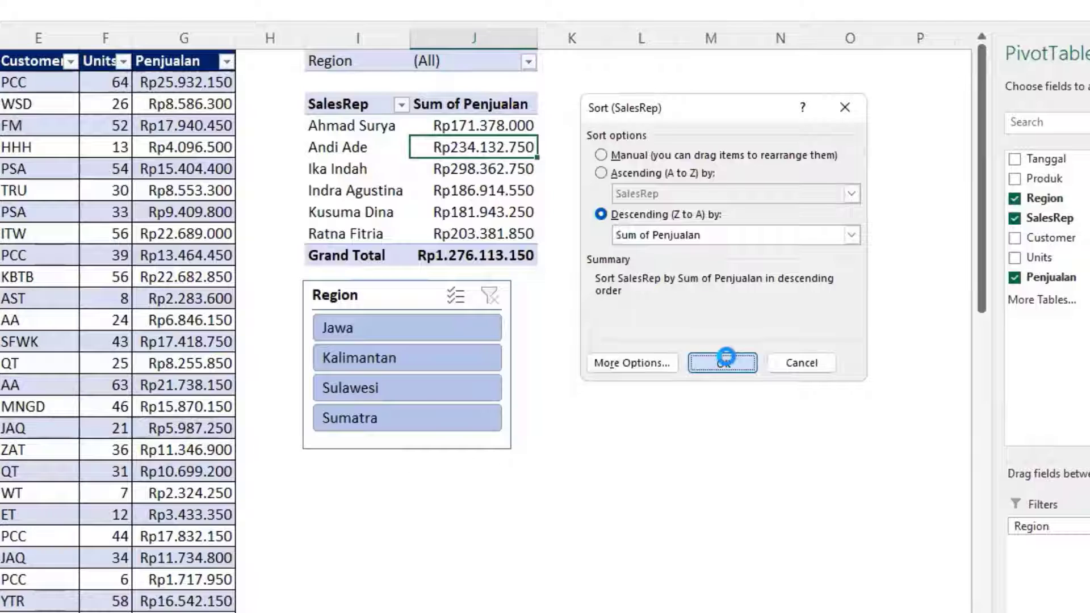
Check the descending order by filtering the slicer to Jawa, Kalimantan, Sulawesi and Sumatra in turn, and clear the filter
left_click_drag(483, 146, 494, 233)
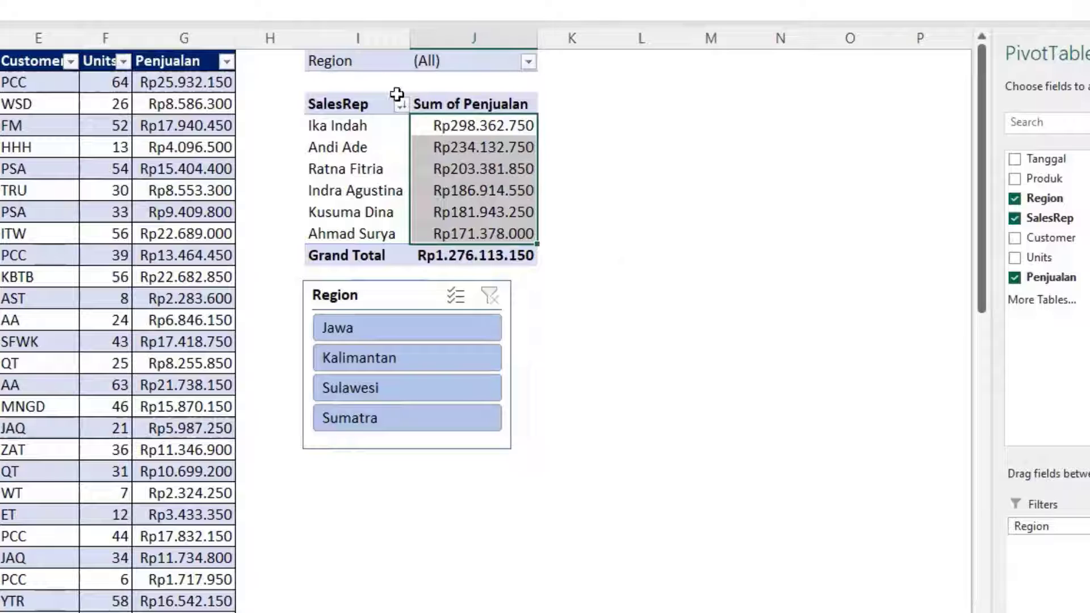
left_click(423, 329)
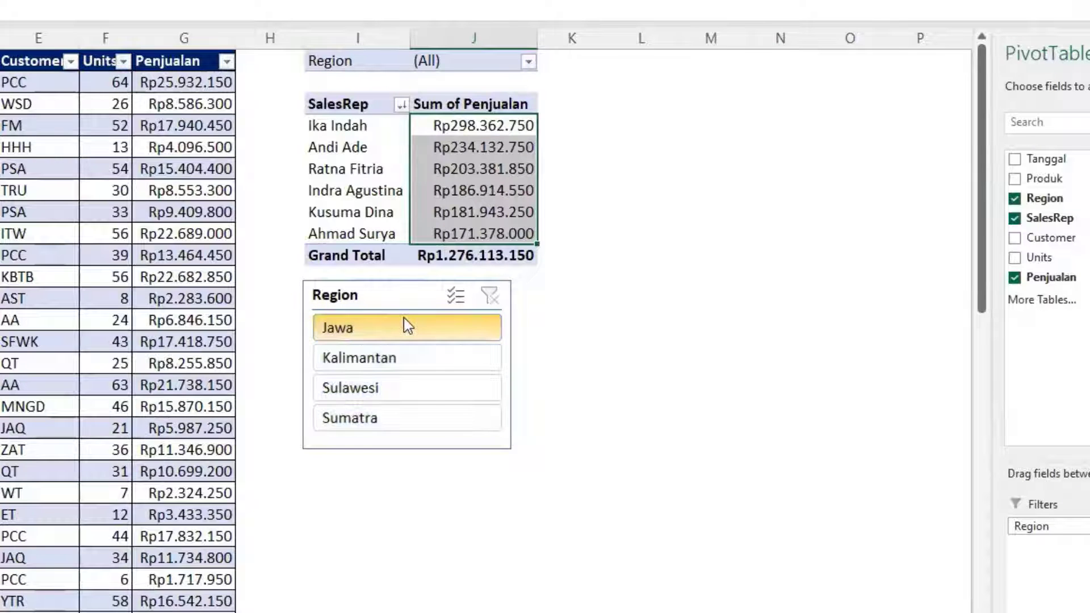
left_click(426, 364)
left_click(426, 389)
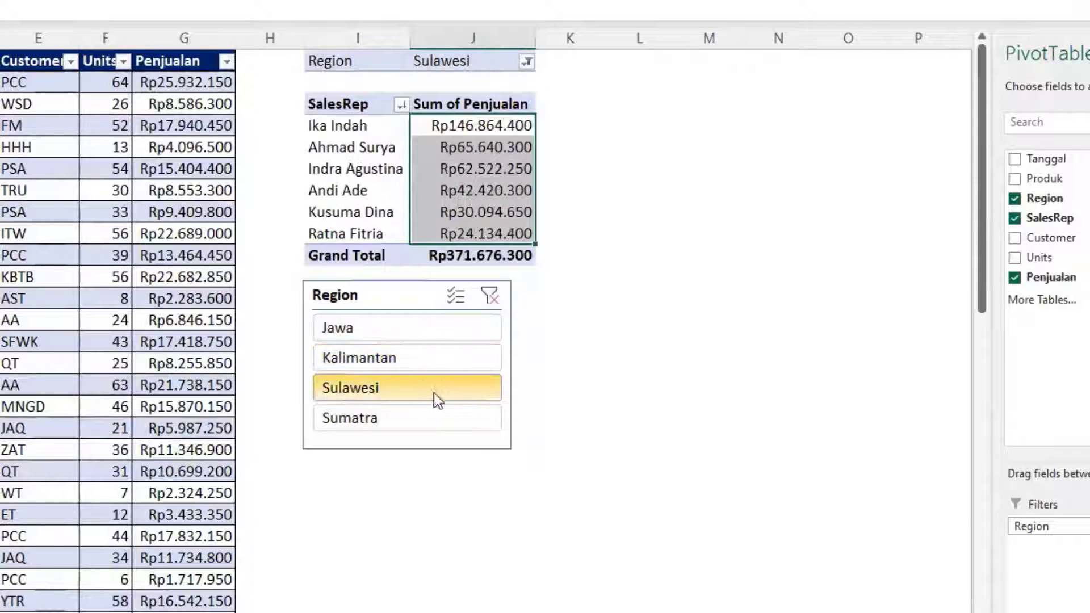
left_click(445, 423)
left_click(607, 296)
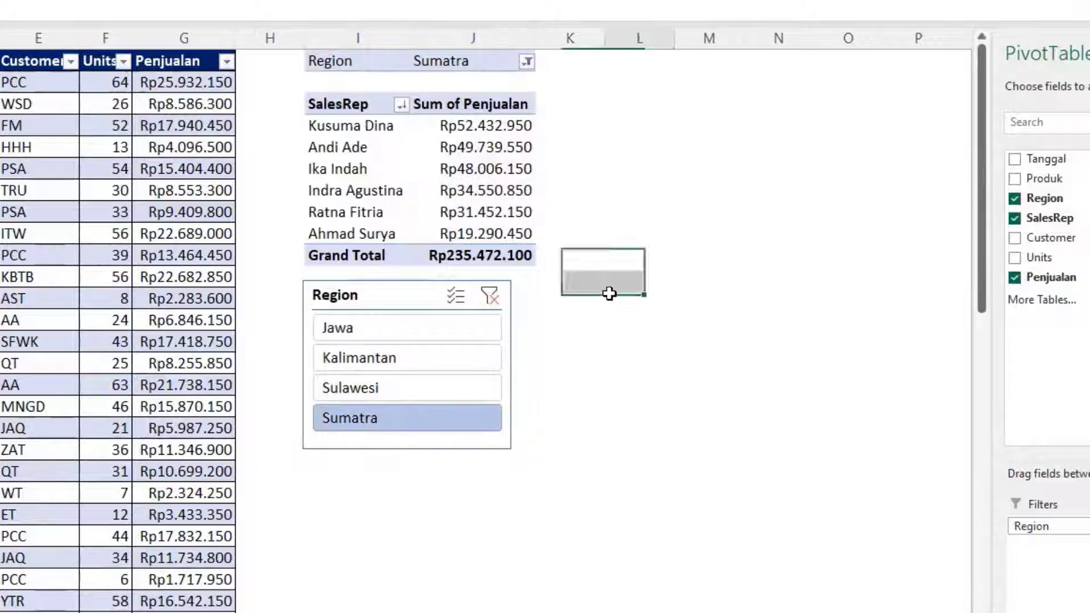
left_click(488, 295)
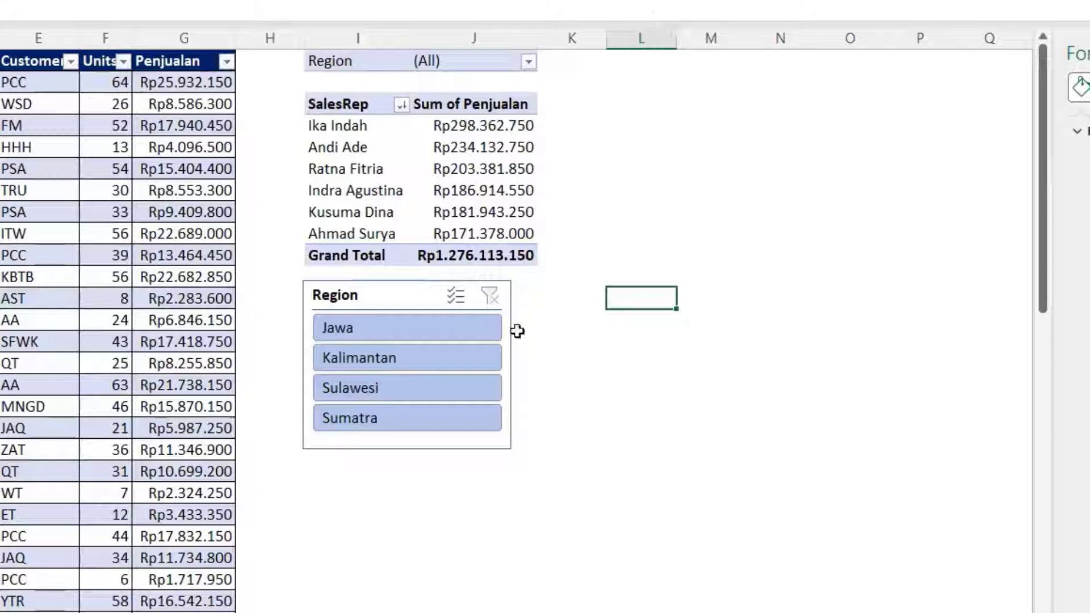
Narrow column K and enter the headers SalesRep, Penjualan and Penjualan Top 3 in cells L3 to N3
left_click_drag(603, 43, 557, 74)
left_click(590, 98)
type("S")
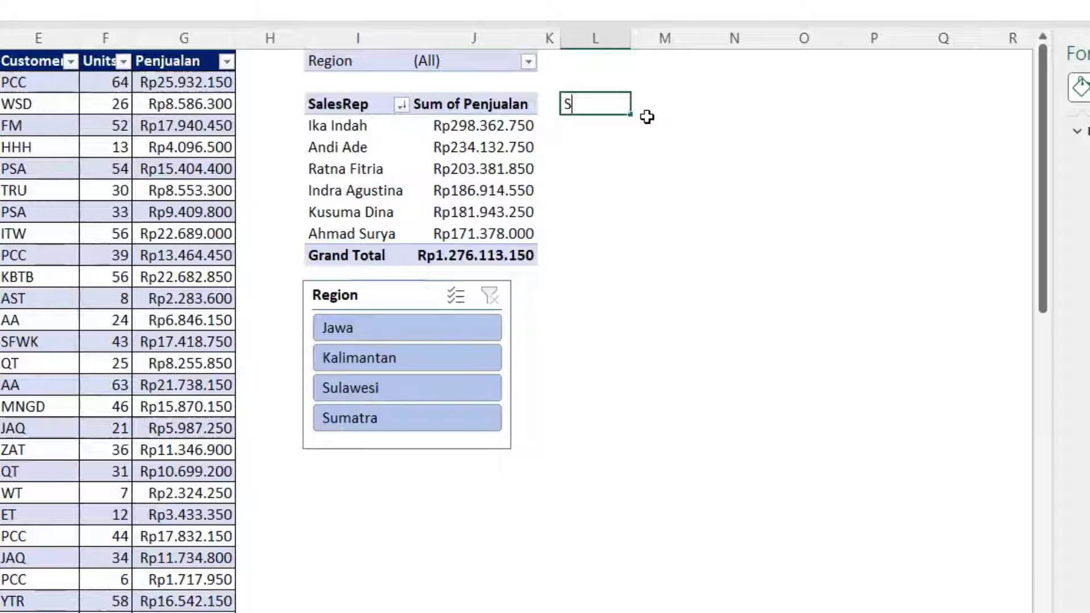
type("alesRe")
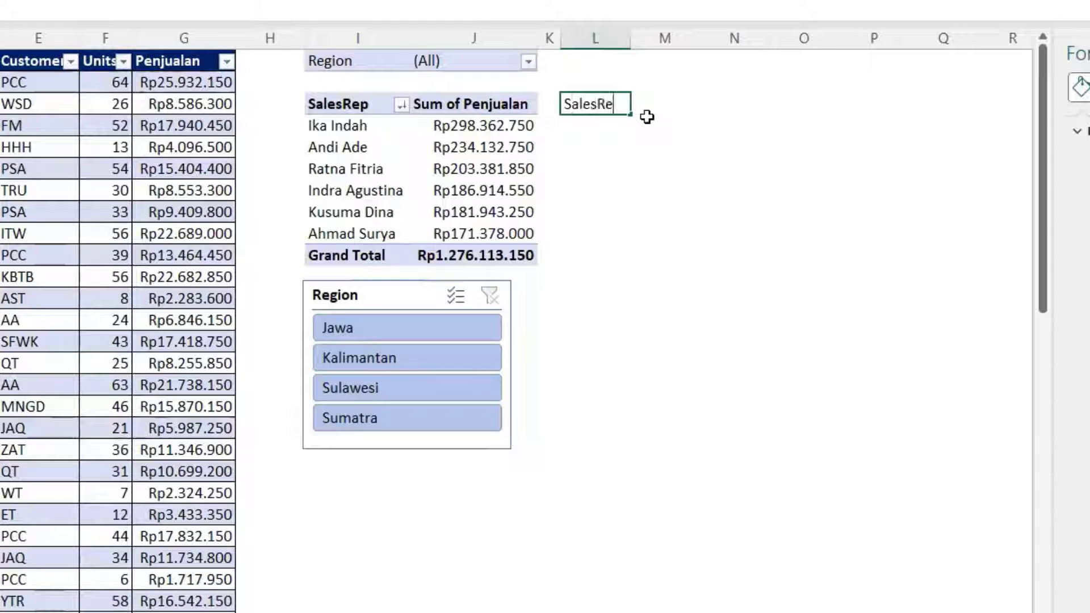
type("p")
key("Tab")
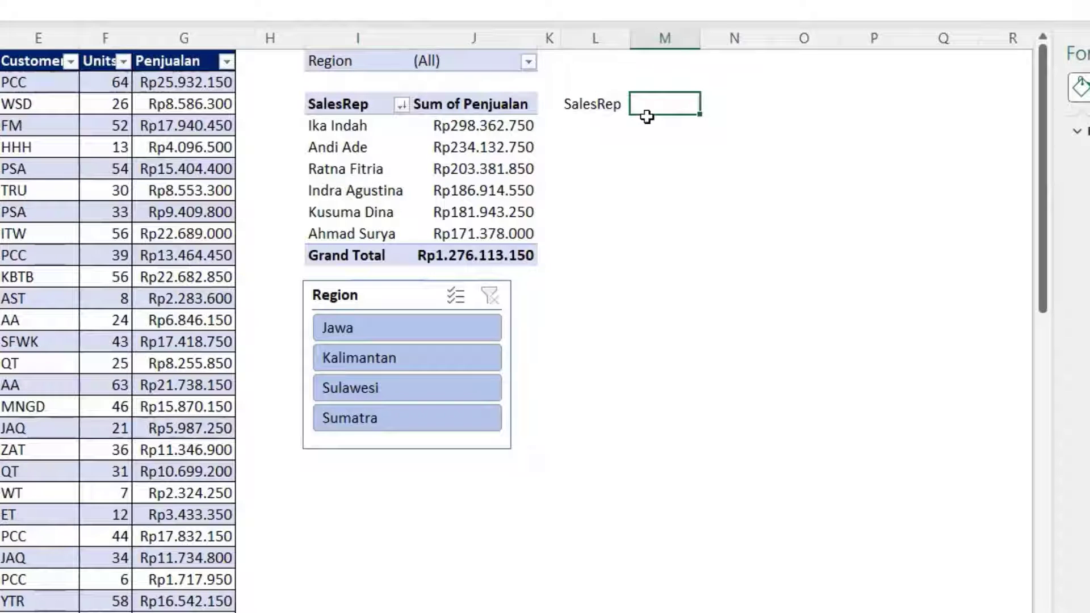
type("Penju")
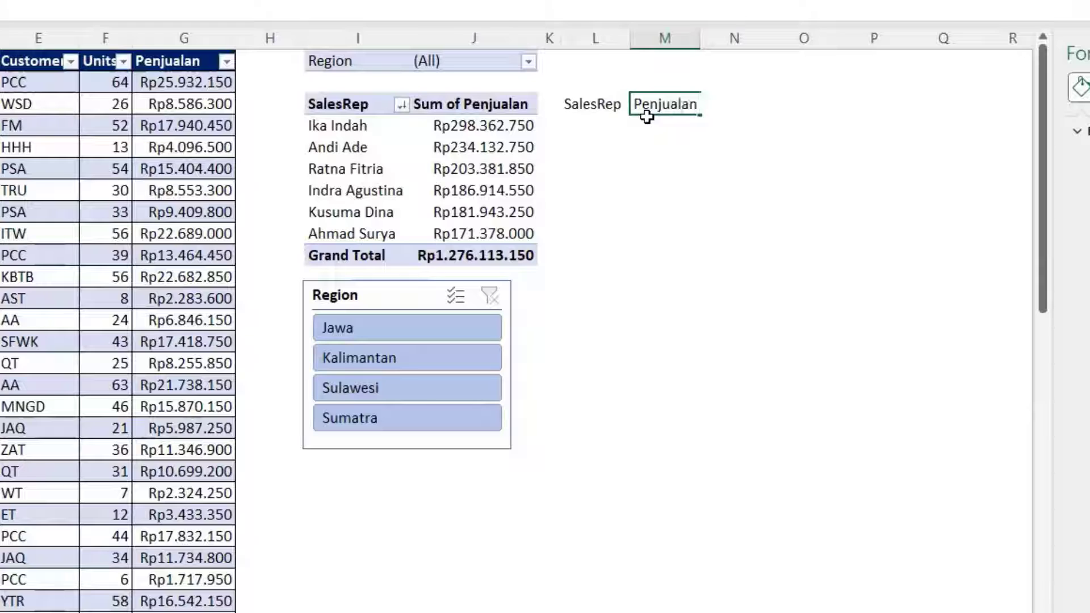
type("alan")
key("Tab")
type("Penju")
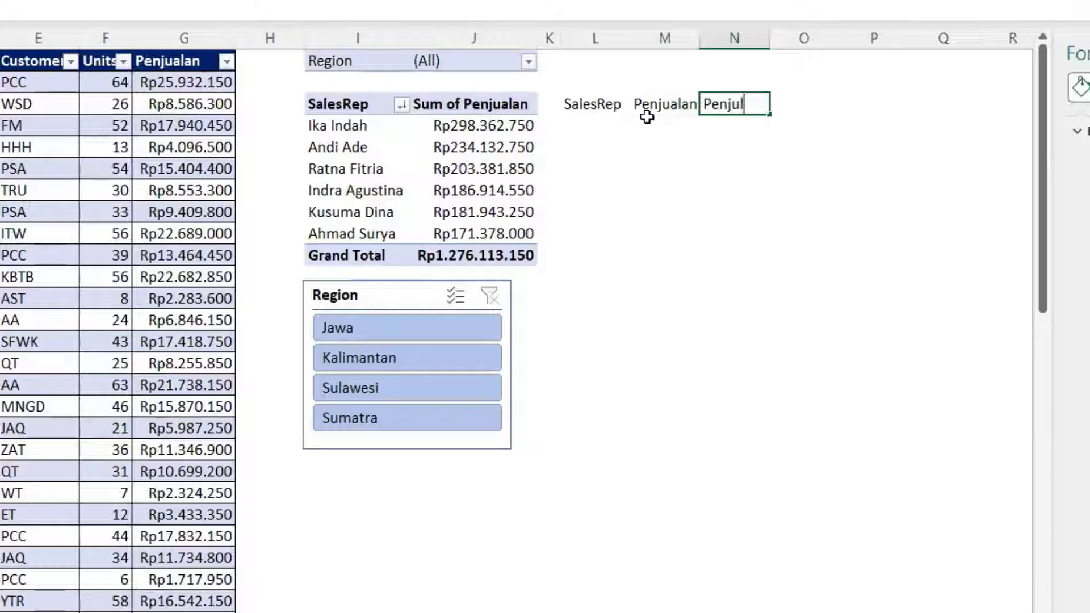
type("alan ")
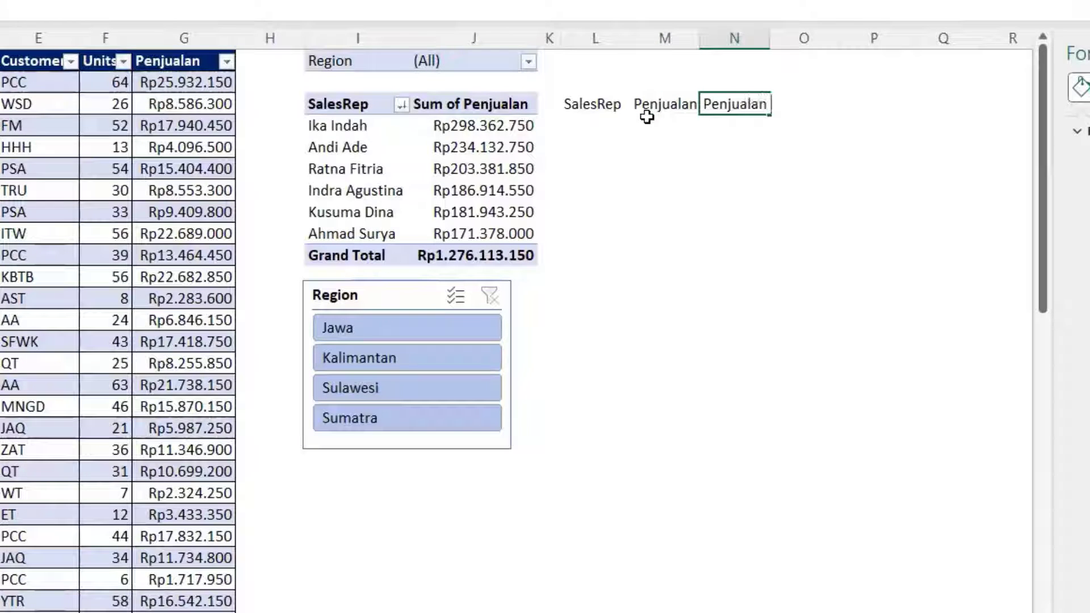
type("Top 3")
key("Return")
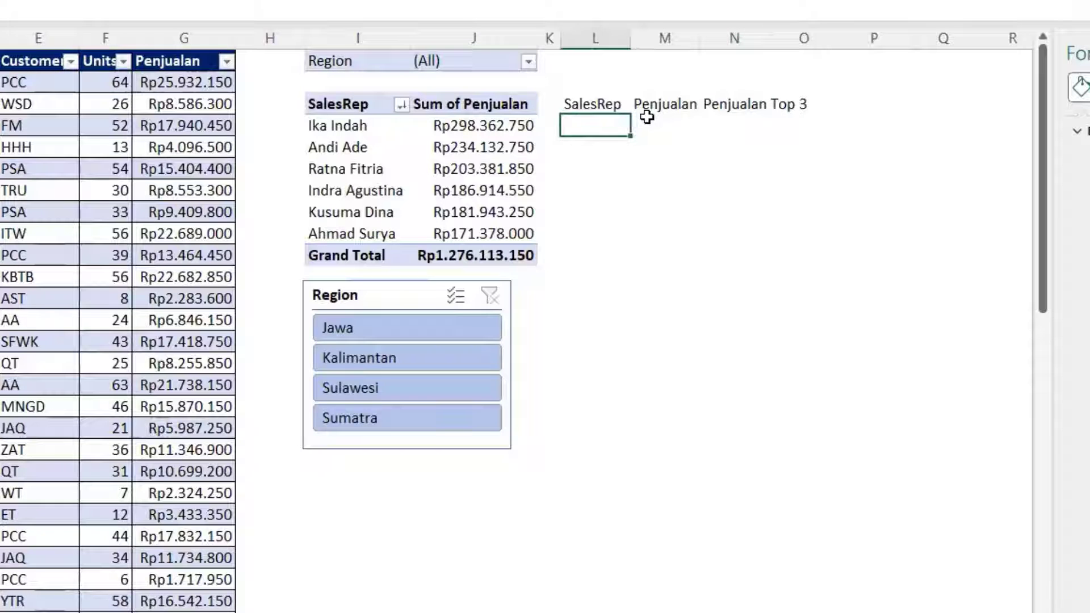
Auto-fit the widths of columns L to N to their headers
left_click(614, 38)
left_click_drag(711, 41, 751, 38)
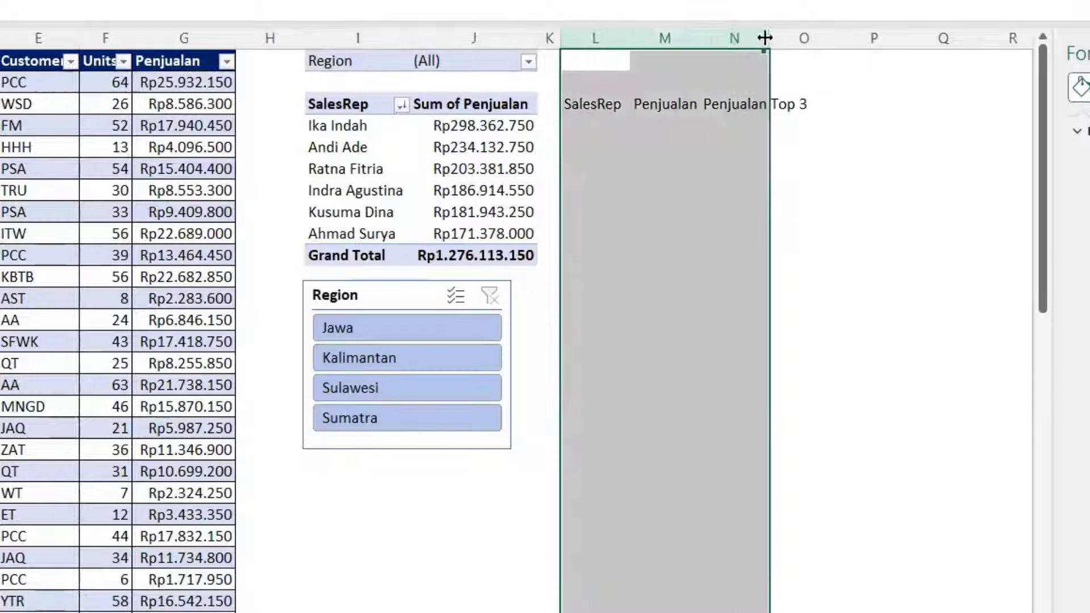
double_click(769, 39)
left_click(833, 209)
Link L4 to the pivot table's first SalesRep in I4 and fill the formula down to L9
left_click(603, 132)
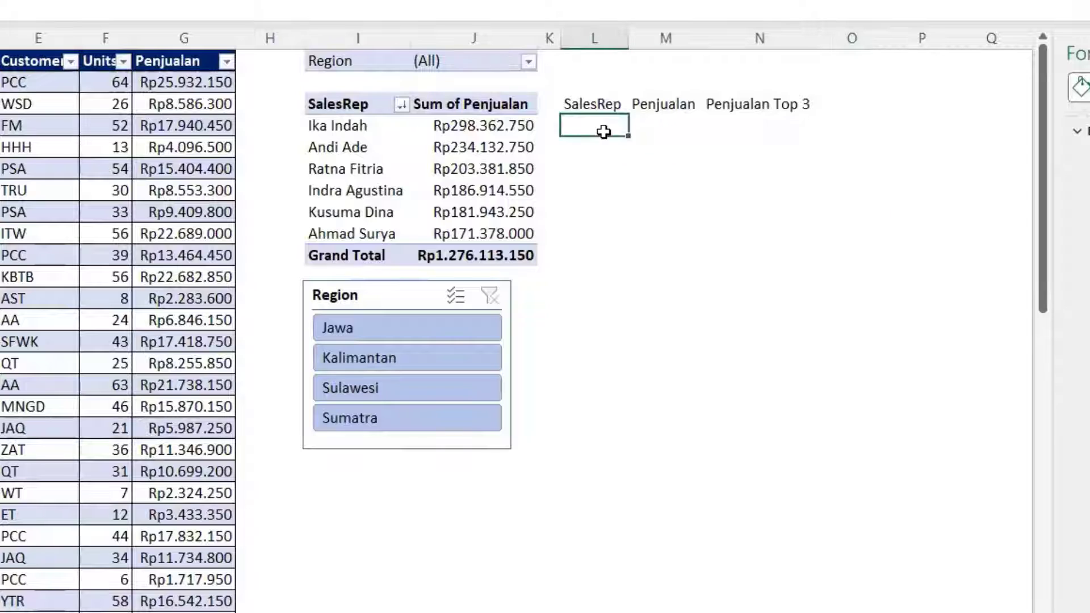
type("=")
left_click(374, 125)
key("Return")
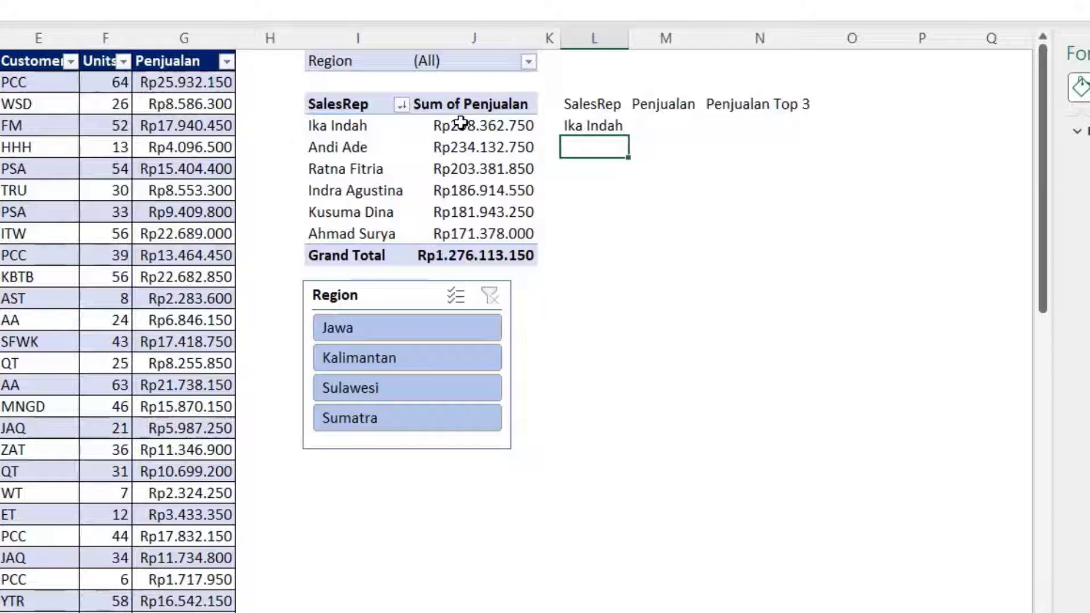
left_click(599, 125)
left_click_drag(627, 136, 623, 248)
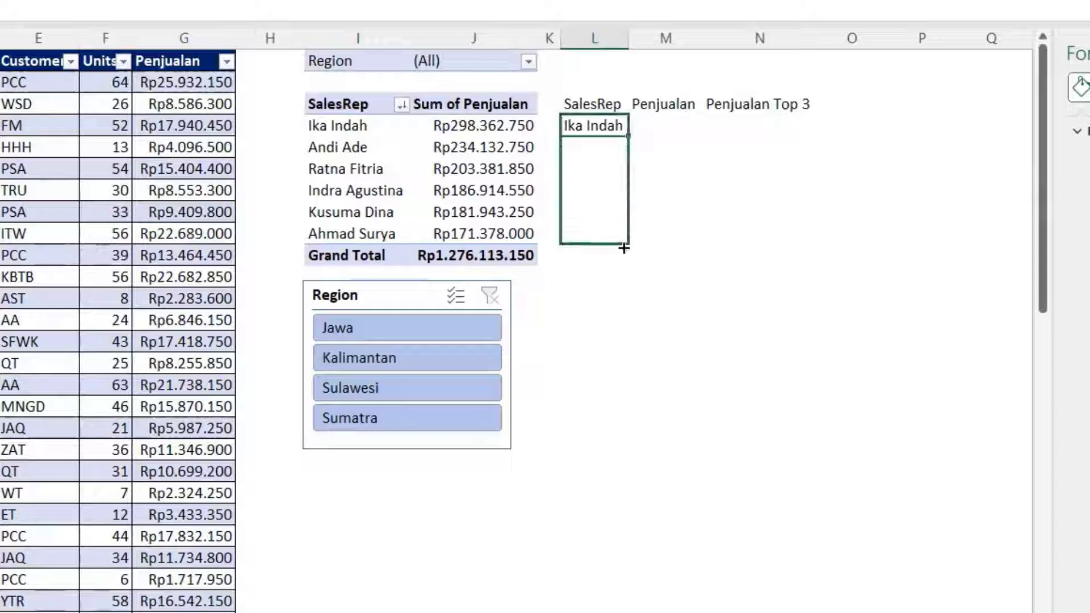
Try to link M4 to the pivot table's first Sum of Penjualan with GETPIVOTDATA and fill it down to M9
left_click(662, 126)
type("=")
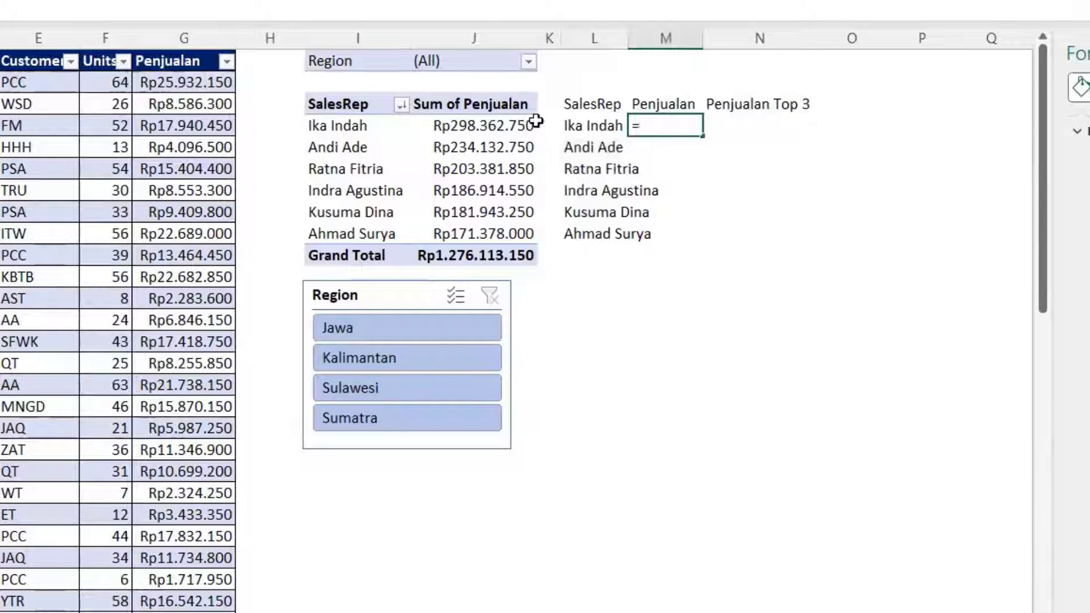
left_click(519, 123)
key("Return")
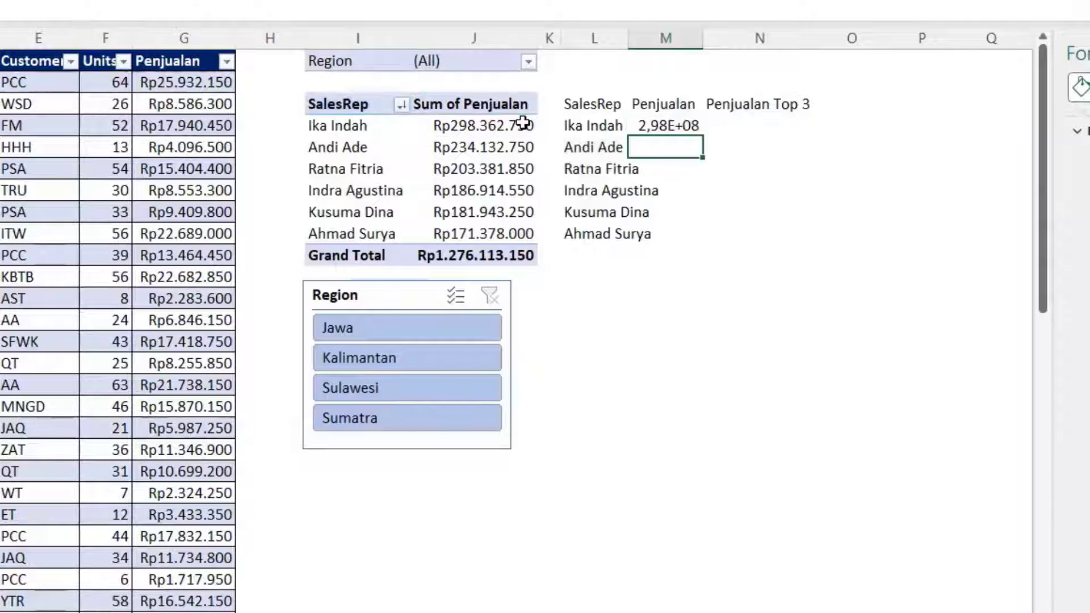
left_click(691, 127)
left_click_drag(702, 136, 698, 232)
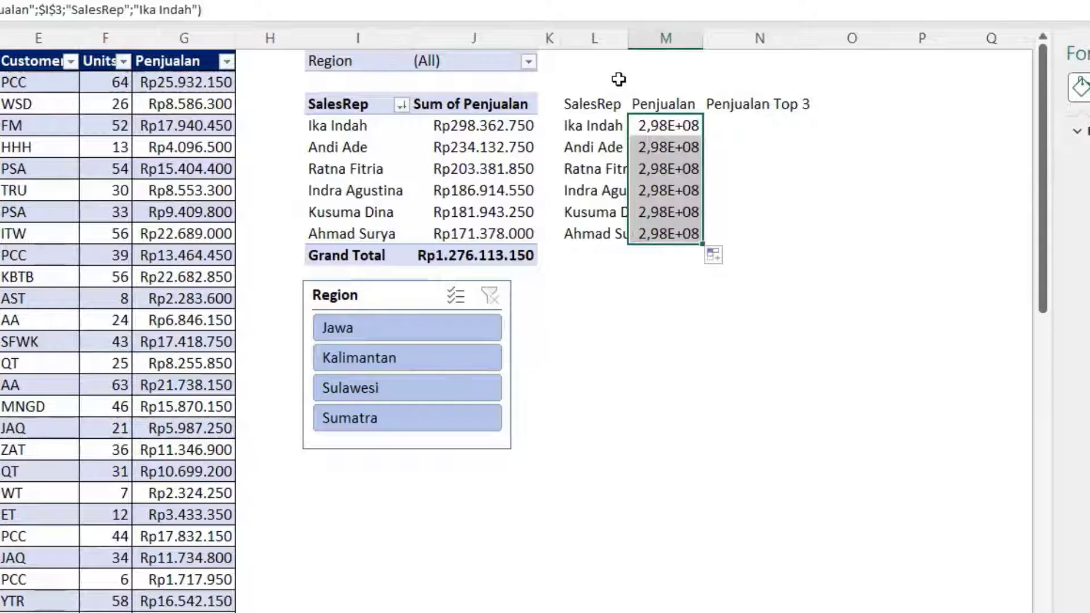
Copy the currency format of pivot cell J4 onto M4:M9 and auto-fit column M
left_click(495, 120)
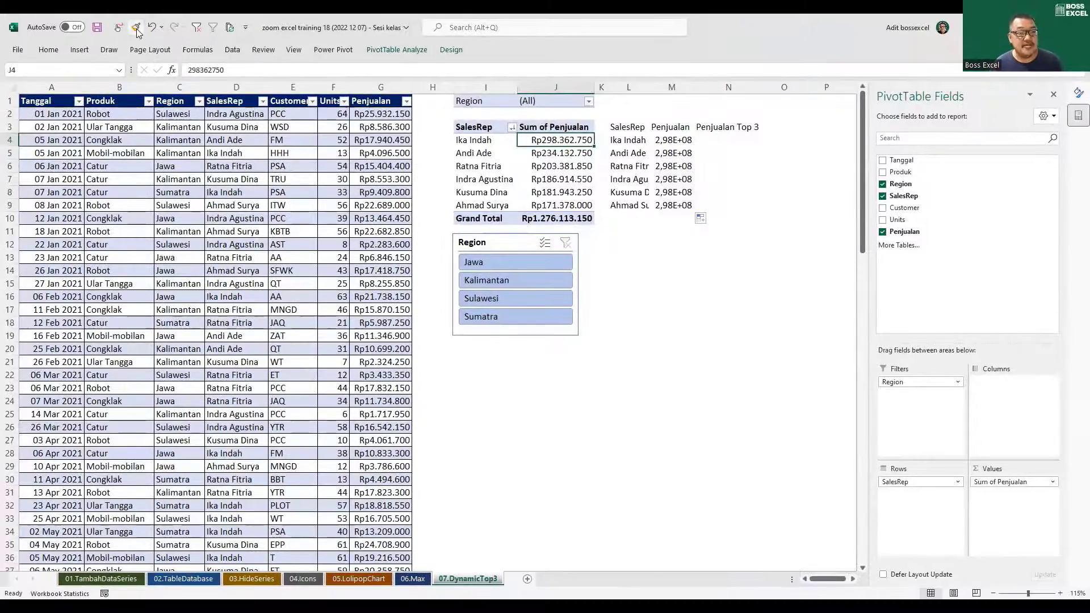
left_click(137, 31)
left_click_drag(671, 139, 672, 205)
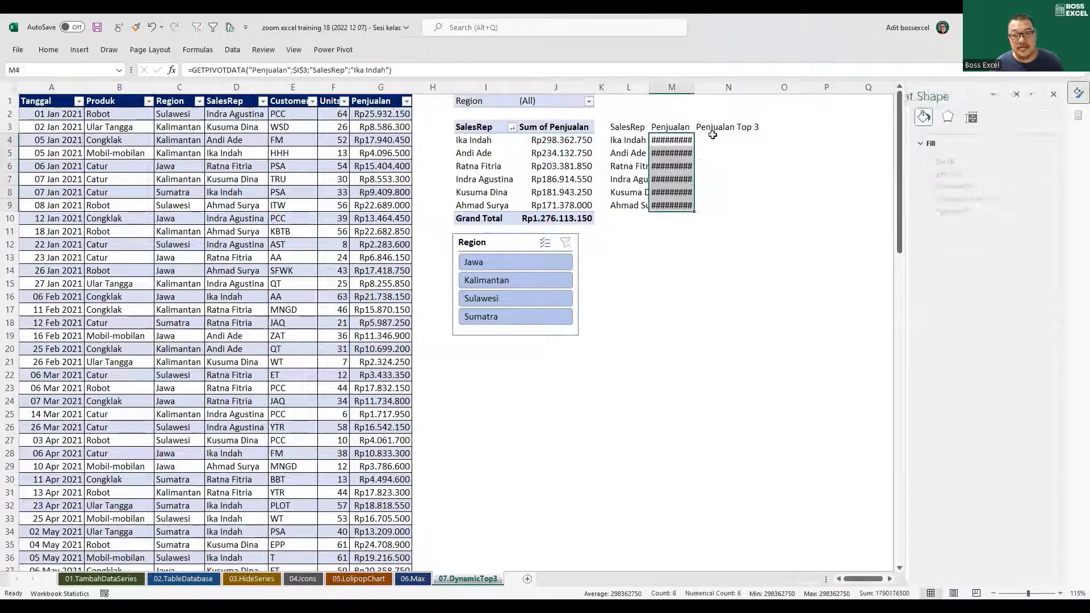
double_click(694, 87)
left_click(739, 177)
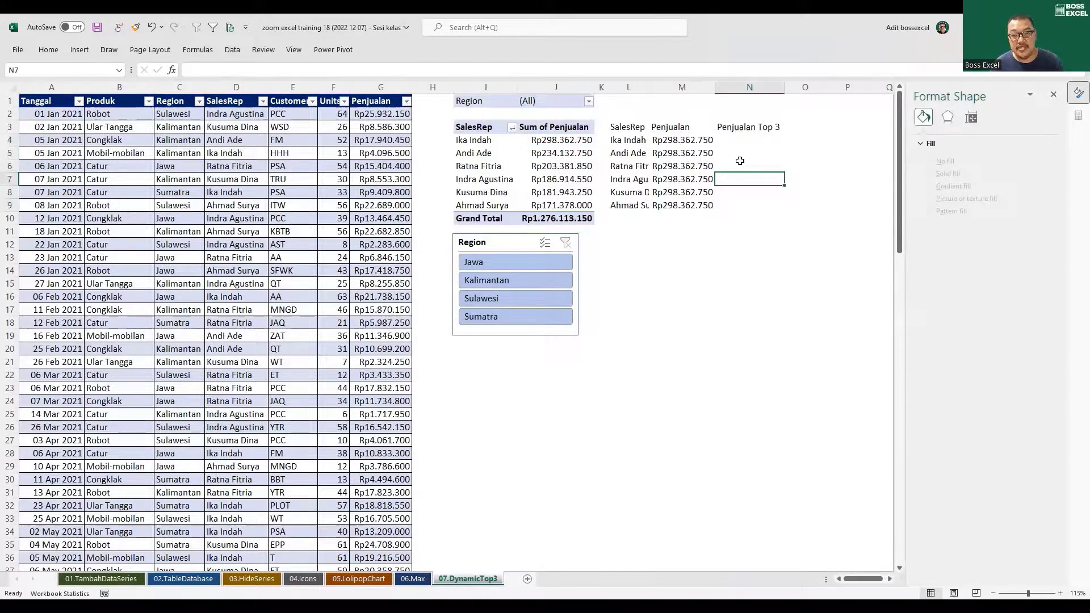
Enter =J4 in M4 as a plain cell reference and fill it down to M9
left_click(707, 139)
type("=")
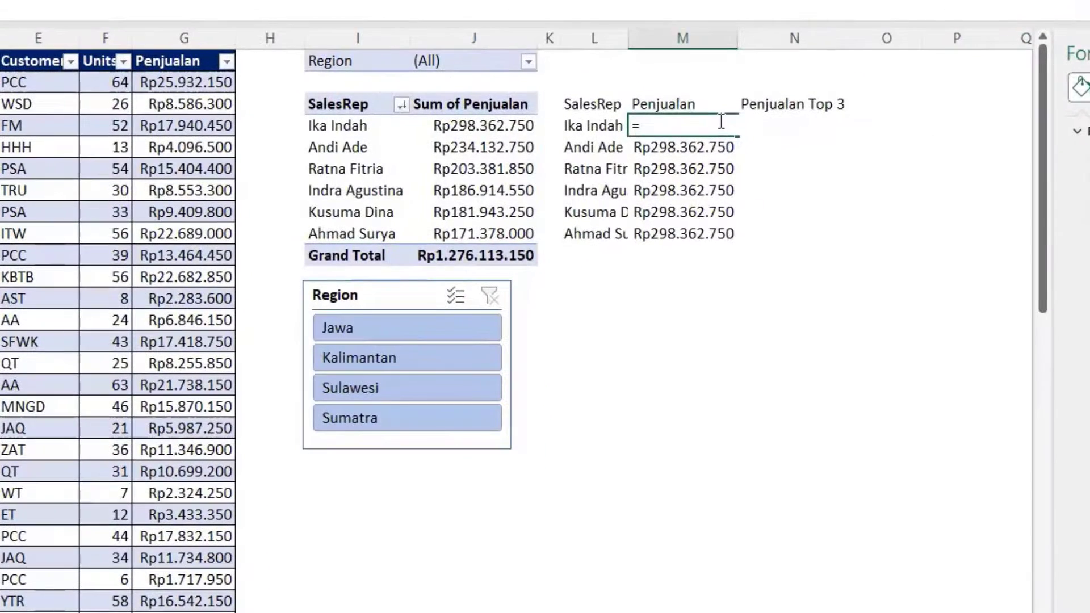
type("j4")
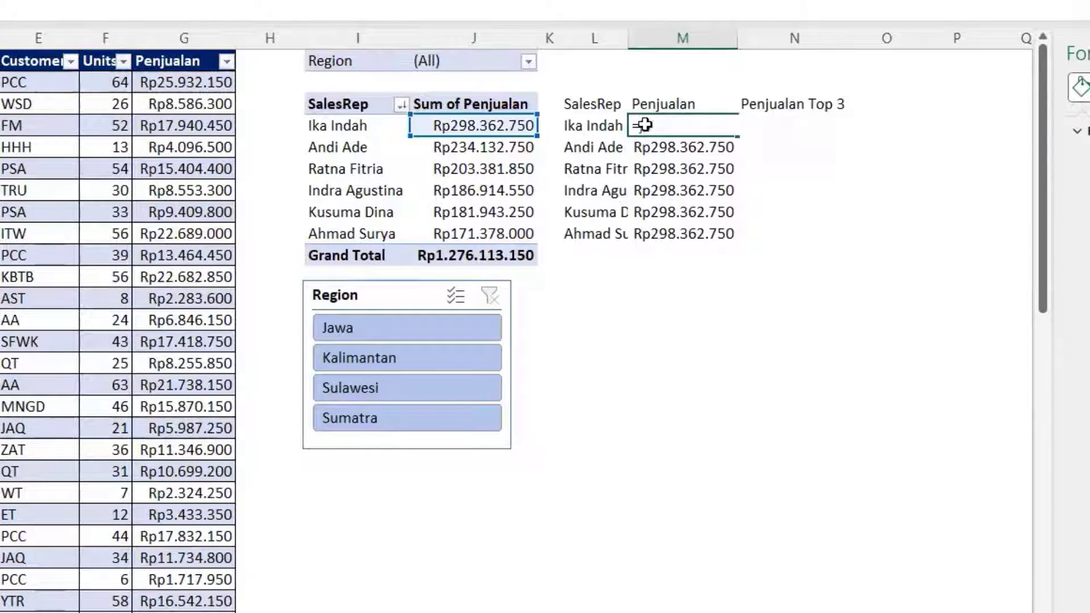
key("Return")
left_click(645, 125)
left_click_drag(738, 135, 740, 237)
left_click(704, 125)
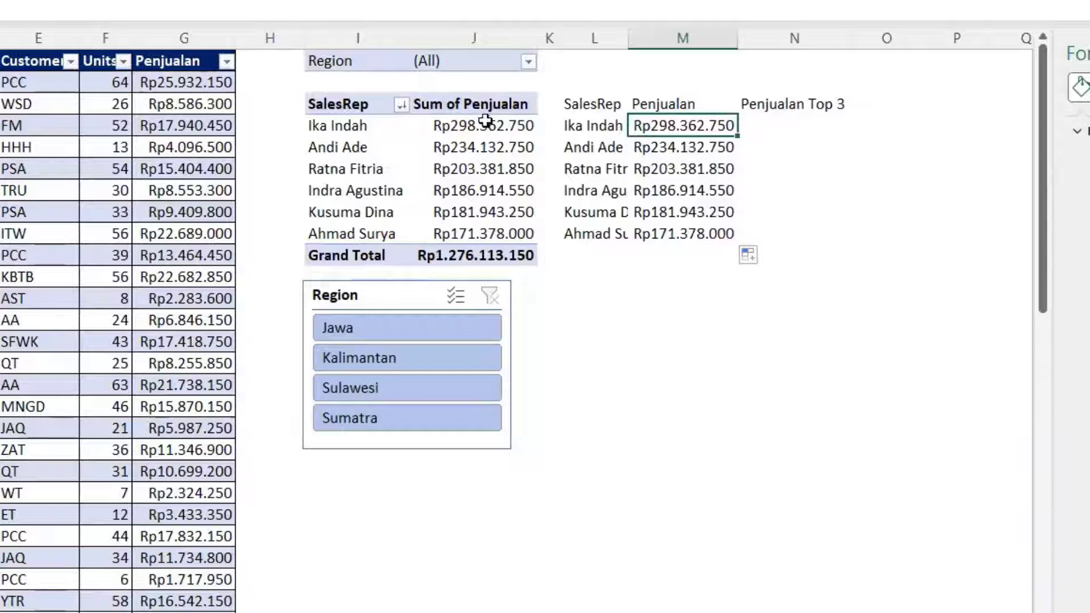
Auto-fit the width of column L to the SalesRep names
left_click(513, 124)
left_click(670, 126)
left_click(476, 129)
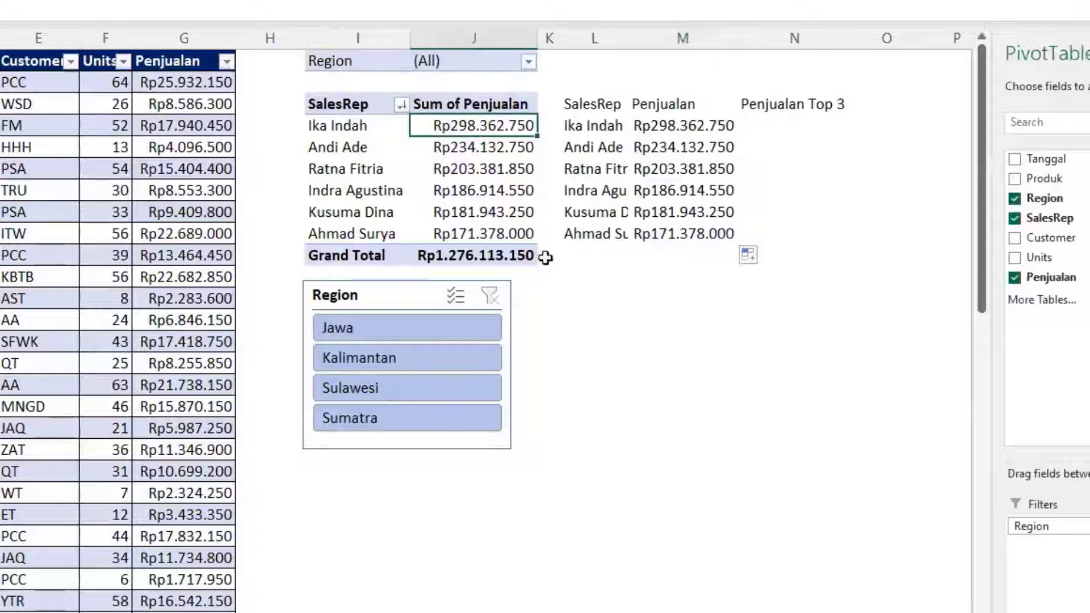
left_click(666, 323)
double_click(633, 42)
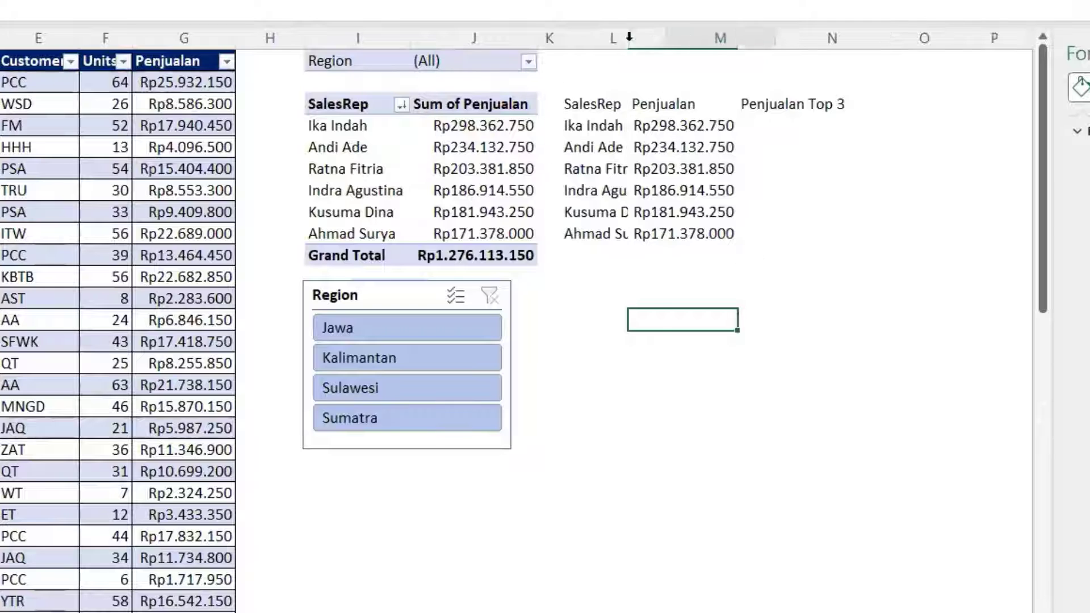
Enter the label Top in L12 and the value 3 in M12
left_click(603, 293)
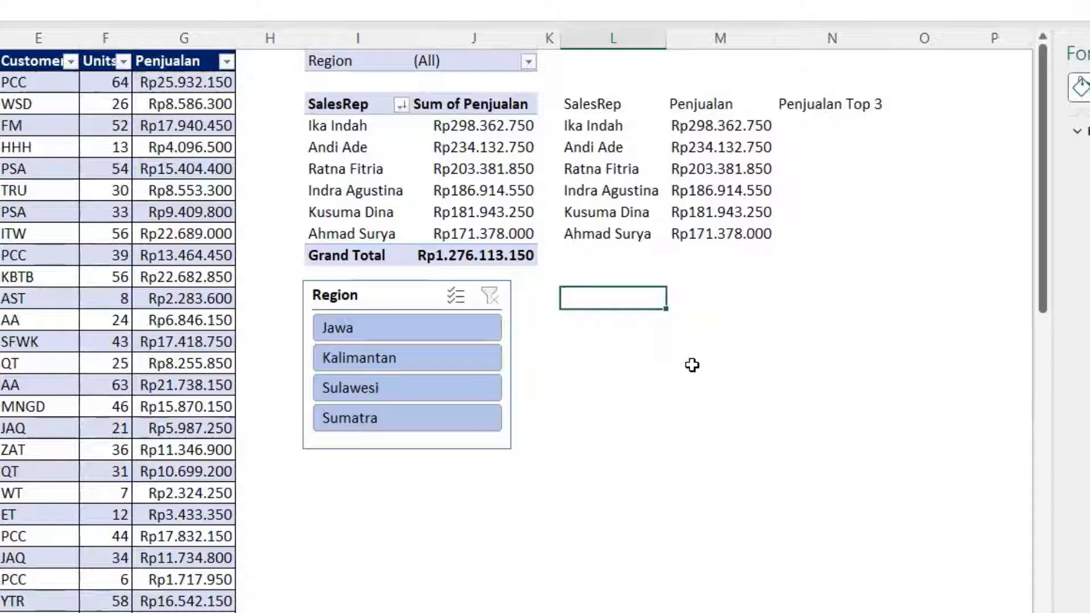
type("Top")
key("Tab")
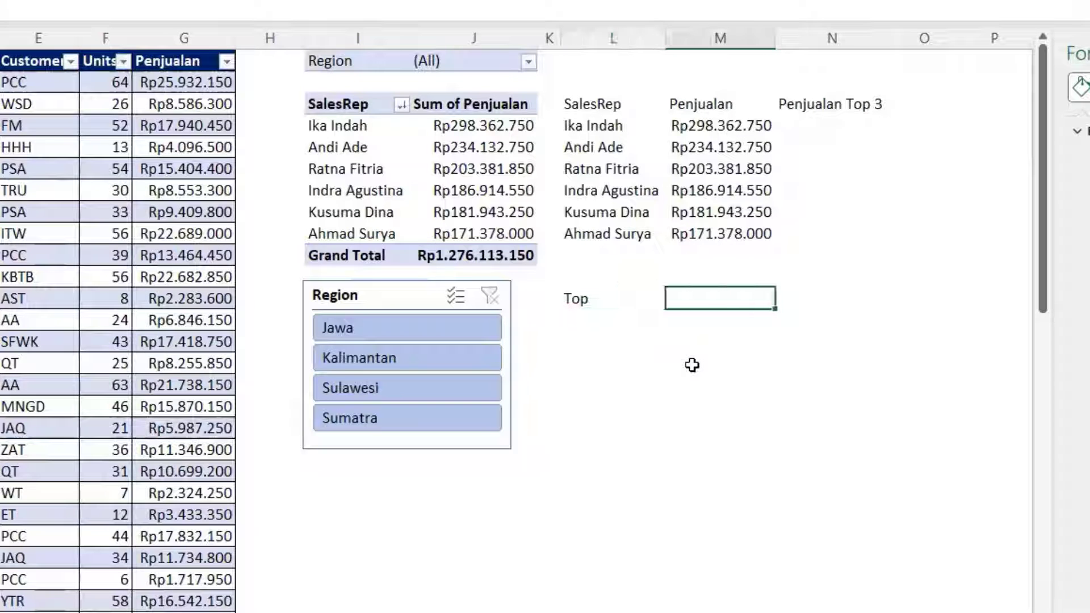
type("3")
key("Return")
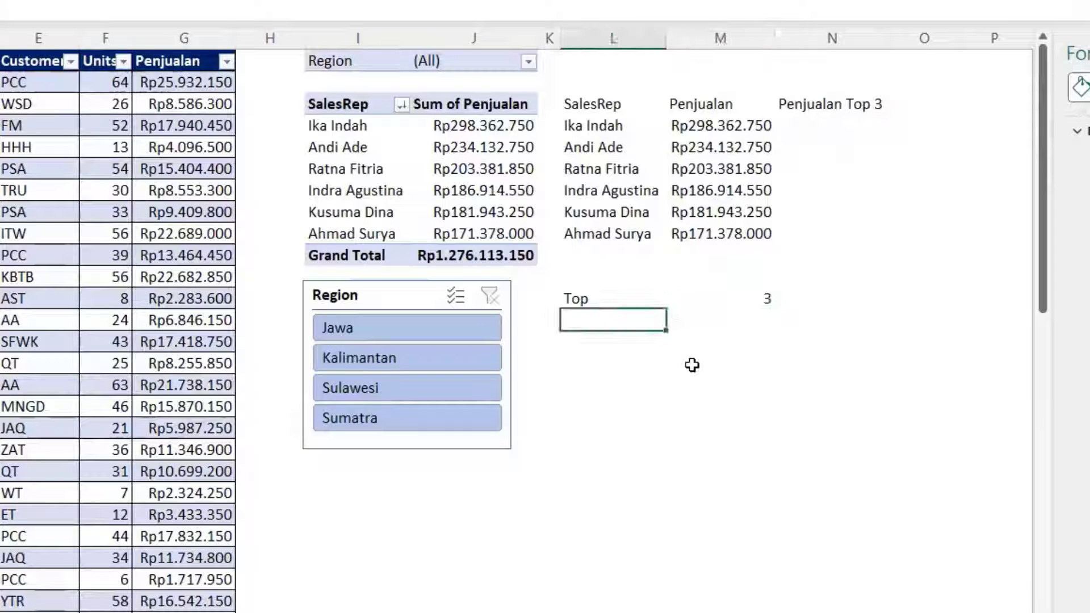
Enter the label Region in L13 with =J1 in M13, and filter the Region slicer to Jawa
type("Region")
key("Tab")
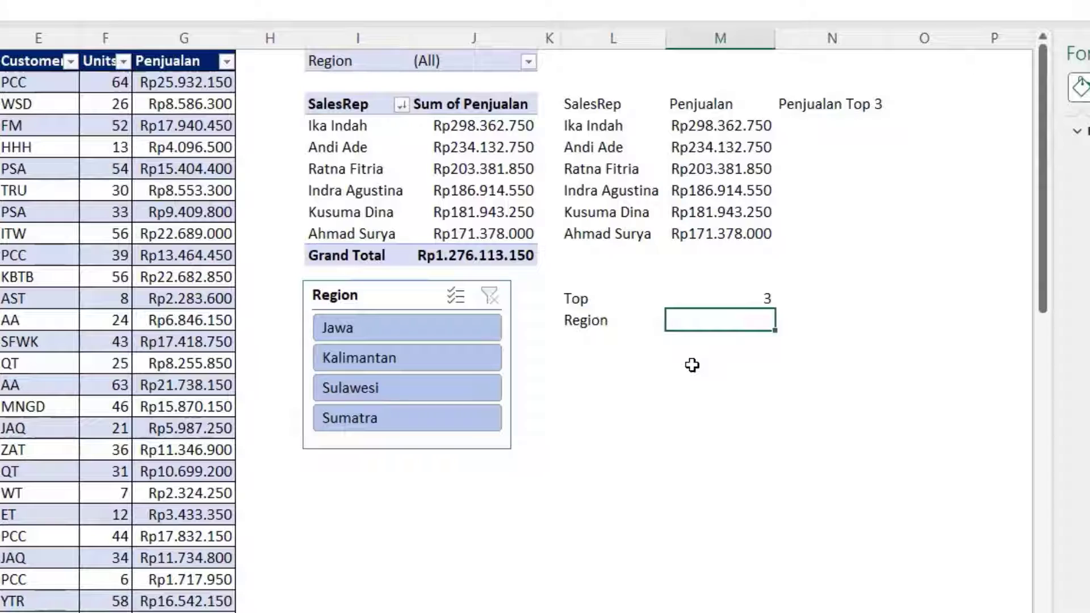
type("=")
left_click(489, 60)
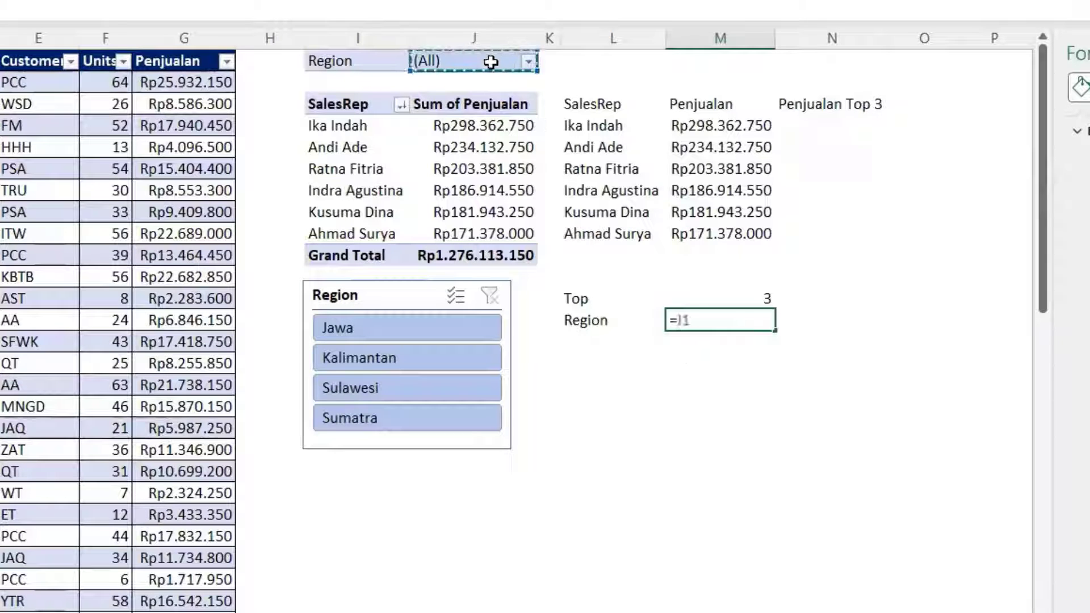
key("Return")
left_click(722, 317)
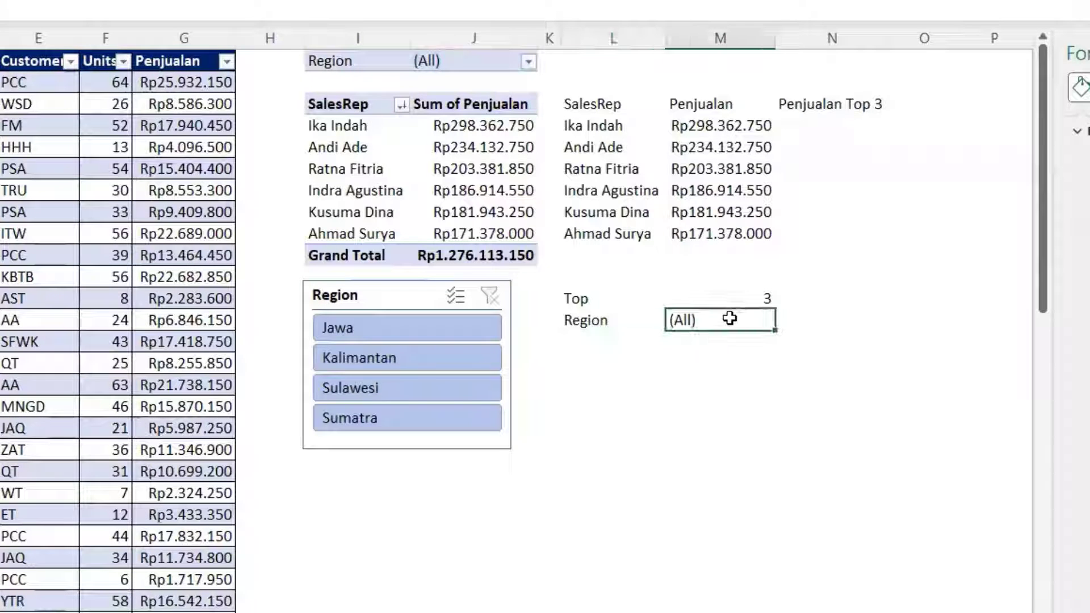
left_click(440, 330)
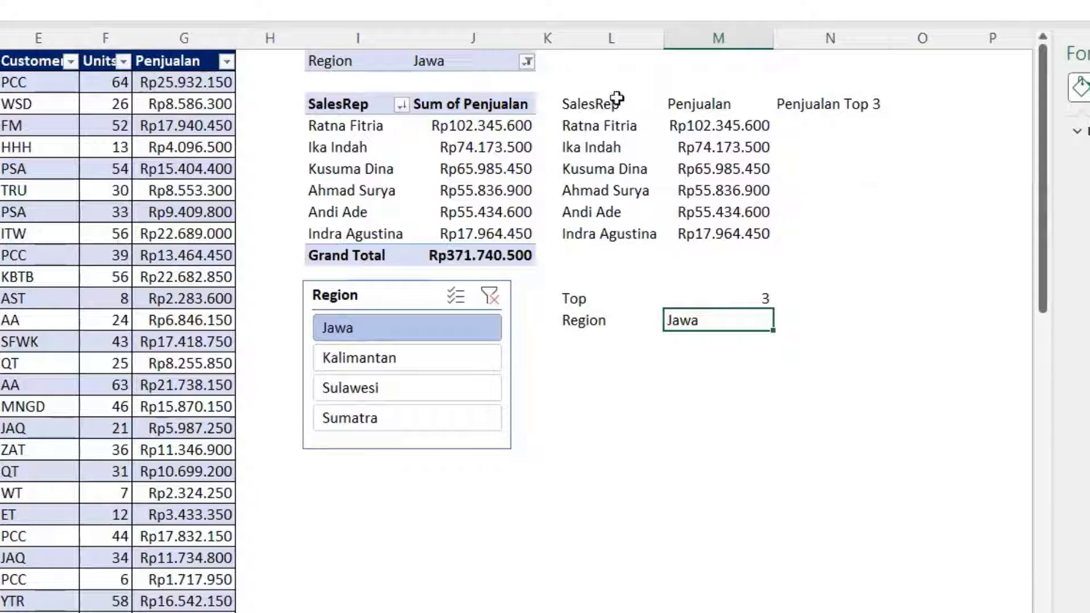
Bold the headers in L3:N3 and turn the N3 header into the formula ="Penjualan Top "&M12
left_click_drag(616, 99, 827, 102)
key("ctrl+b")
double_click(828, 106)
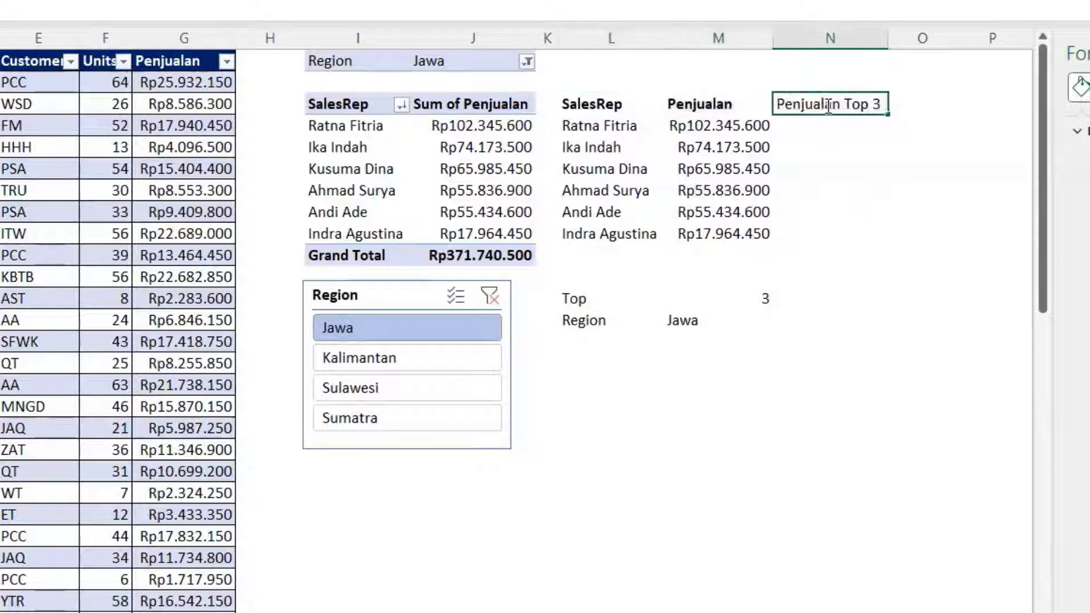
left_click(778, 104)
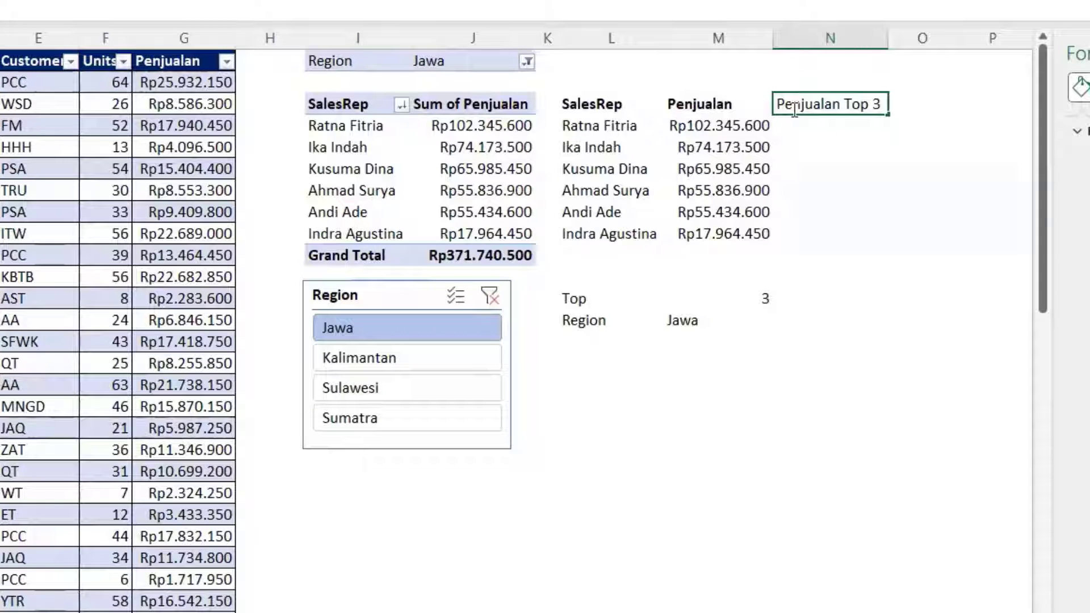
type("=\"")
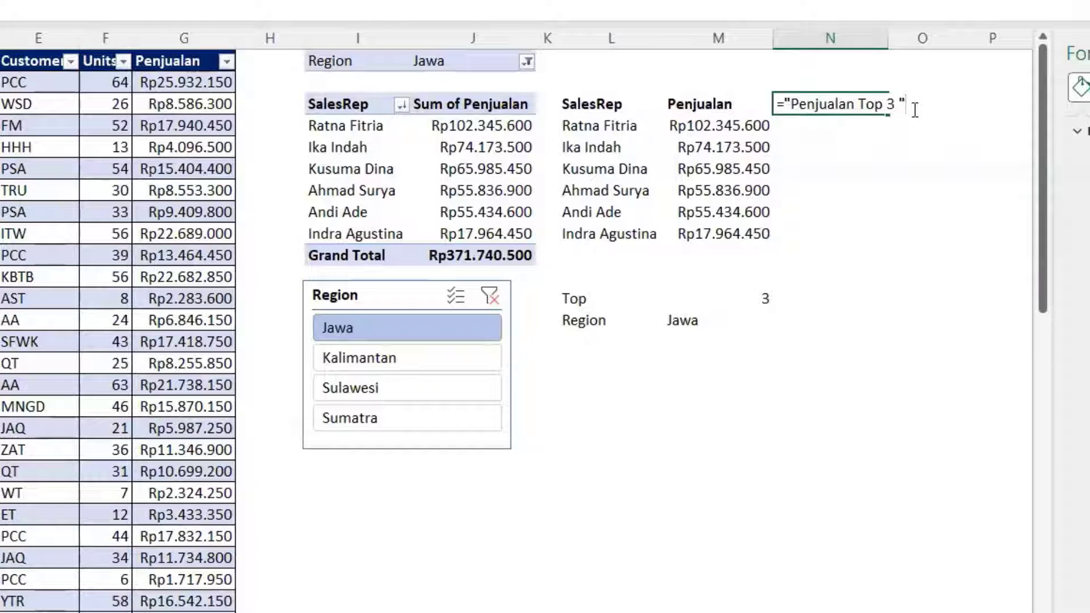
type("\"&")
left_click(754, 291)
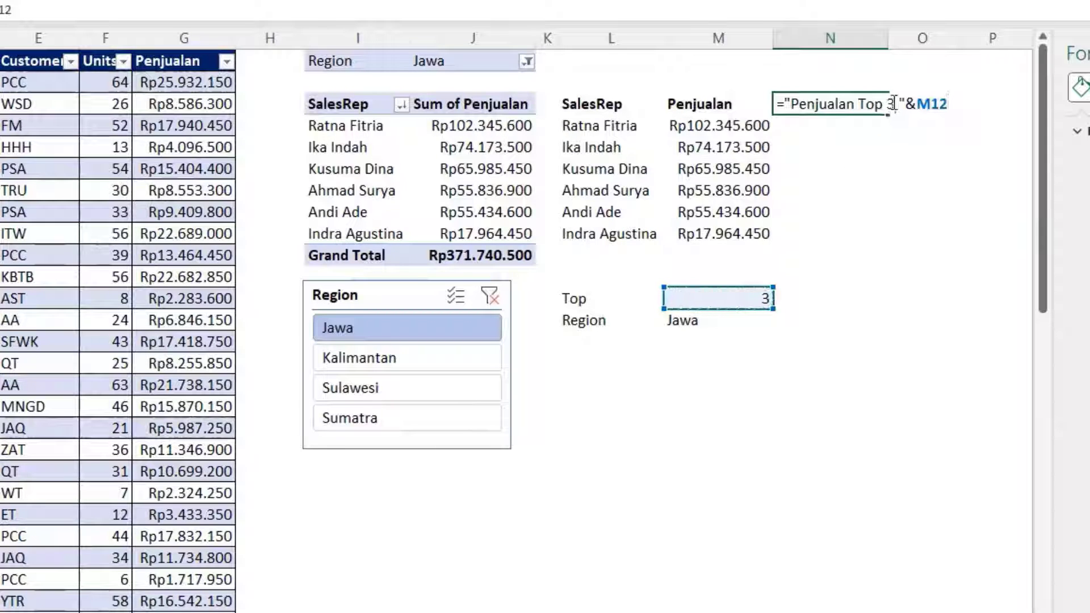
key("Return")
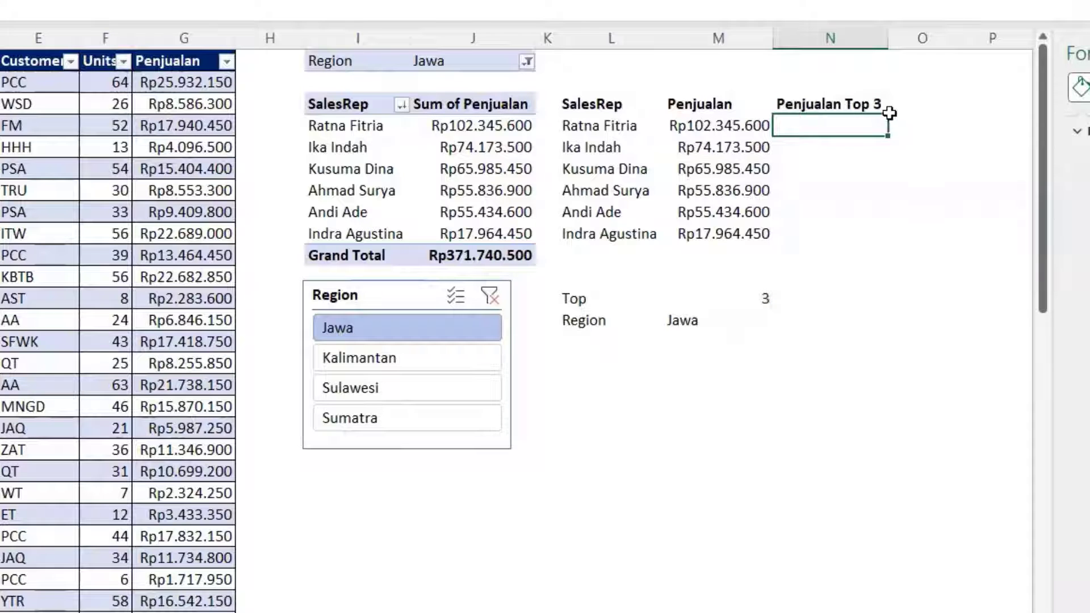
Set the Top value in M12 to 2 and apply all borders to L12:M13
left_click(727, 297)
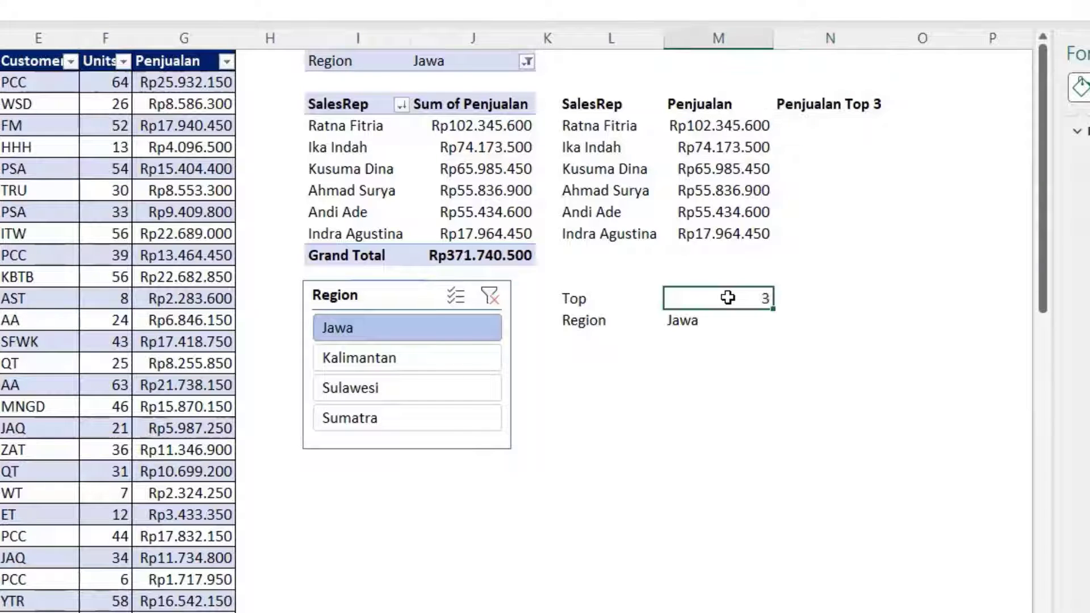
key("Return")
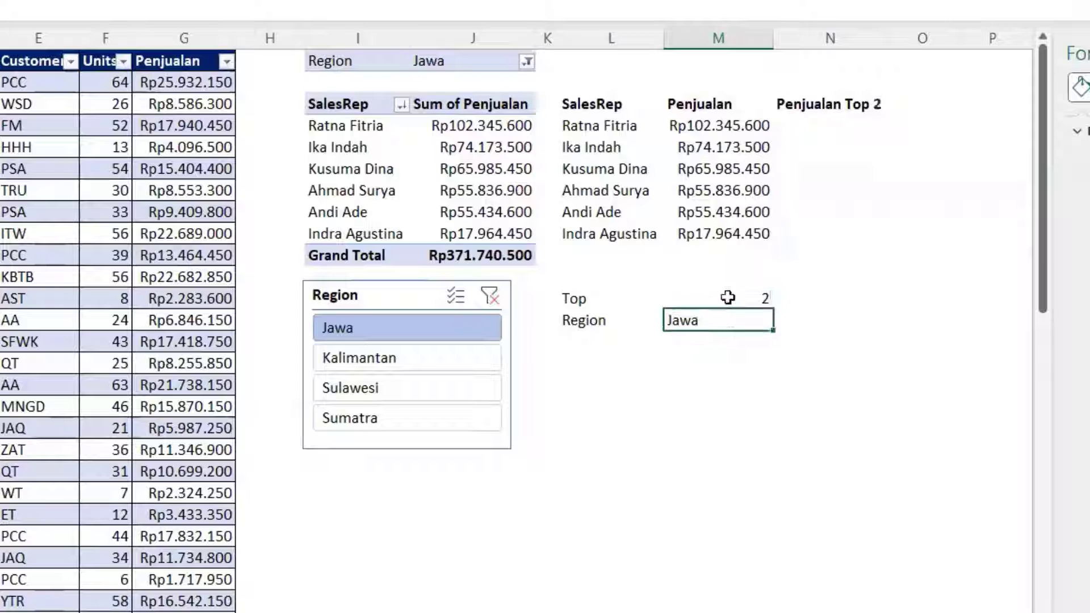
left_click_drag(589, 303, 720, 324)
left_click(720, 323)
left_click(600, 306, "shift")
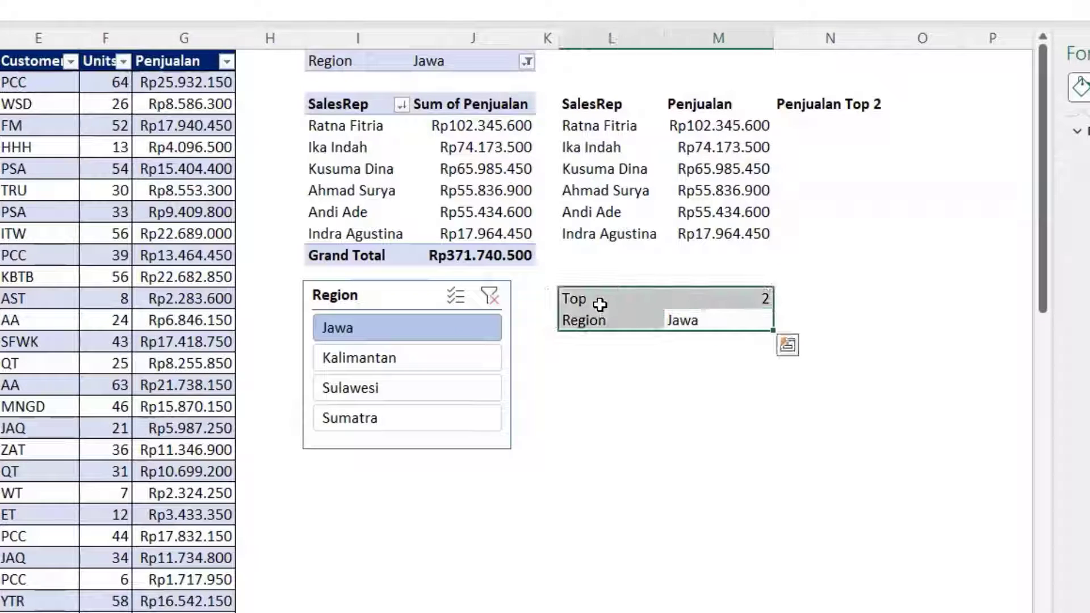
key("ctrl+shift+F3")
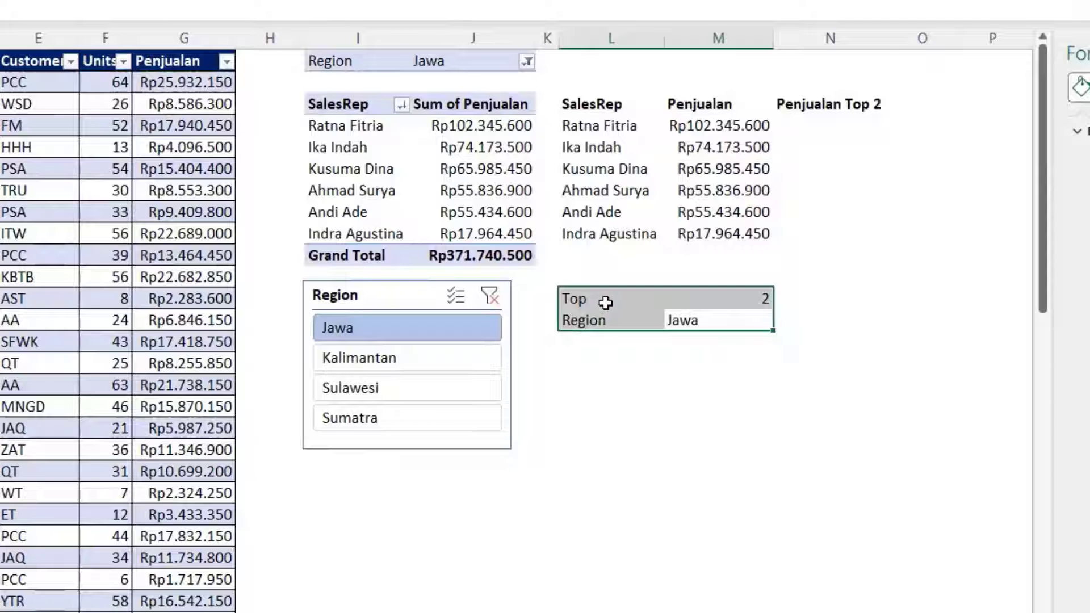
key("alt+h")
key("b")
key("a")
left_click(804, 127)
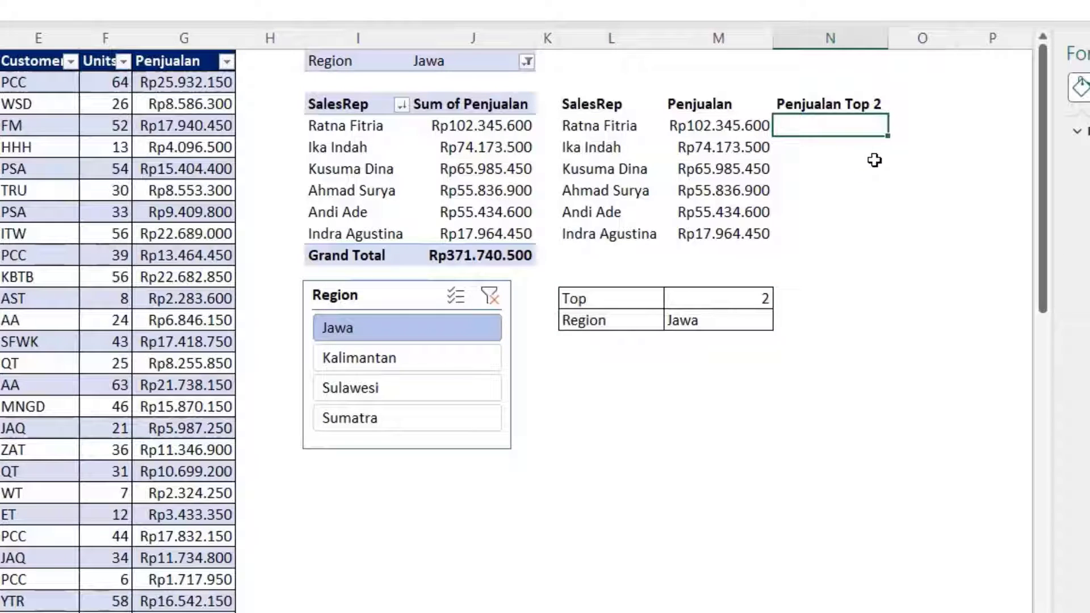
left_click_drag(853, 122, 856, 148)
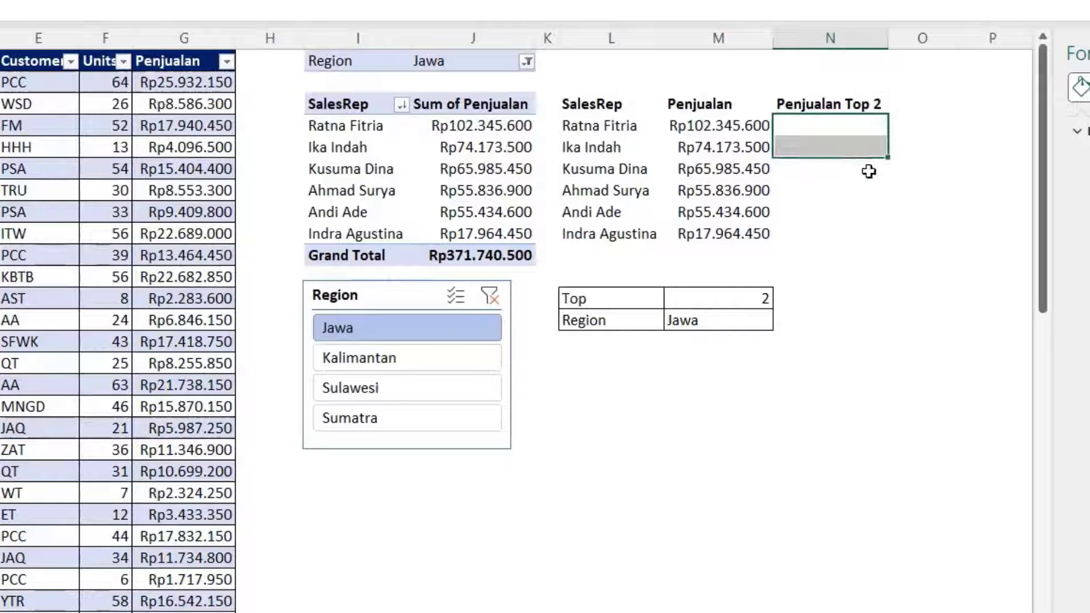
left_click_drag(744, 132, 744, 151)
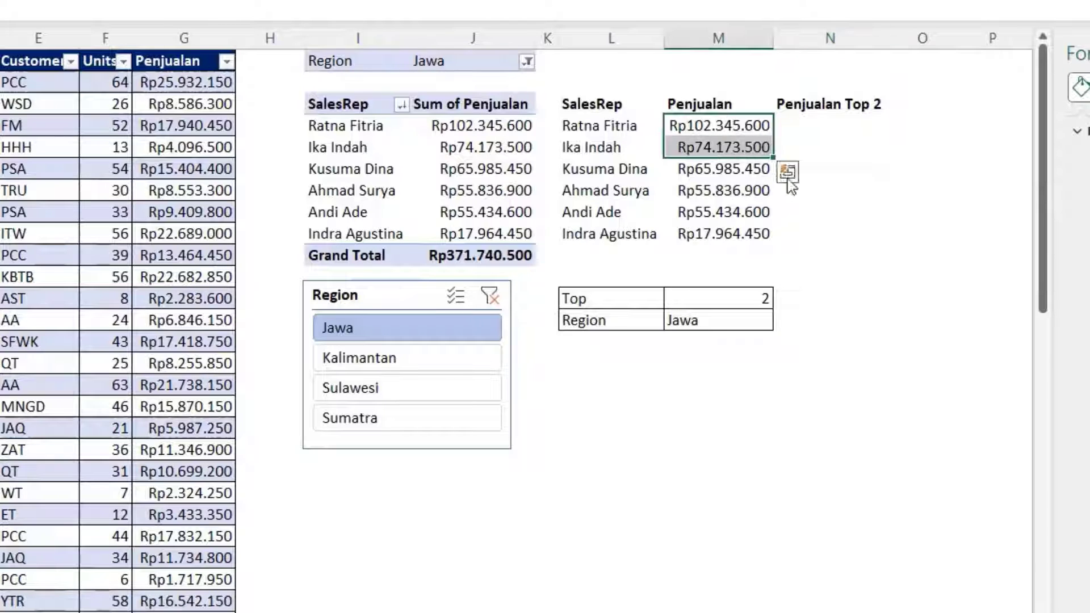
left_click_drag(823, 169, 832, 233)
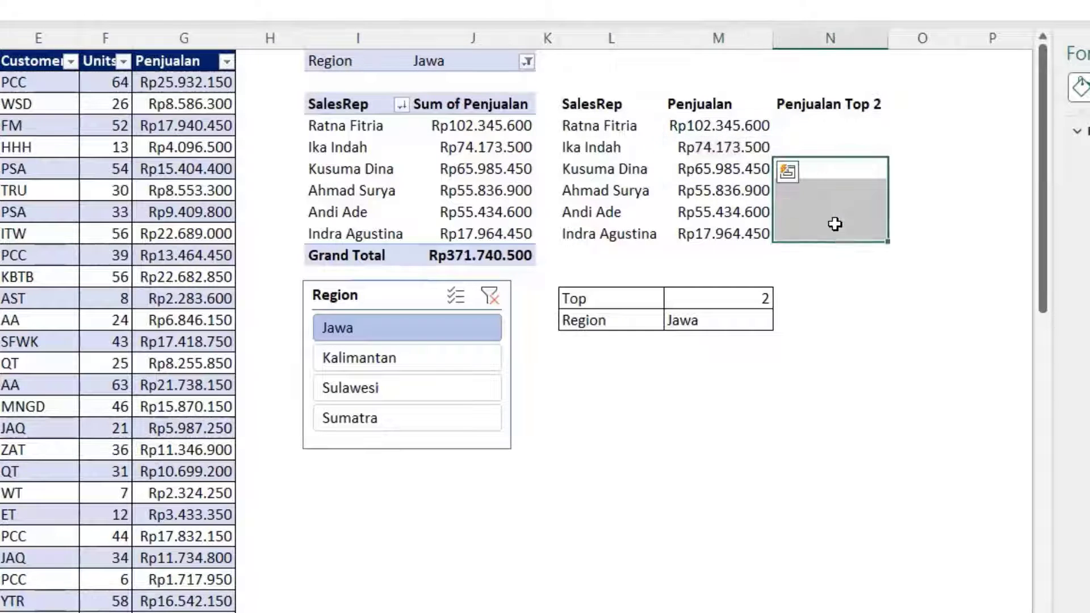
Enter the formula =ROWS(L4:L4) in cell N4
left_click(861, 126)
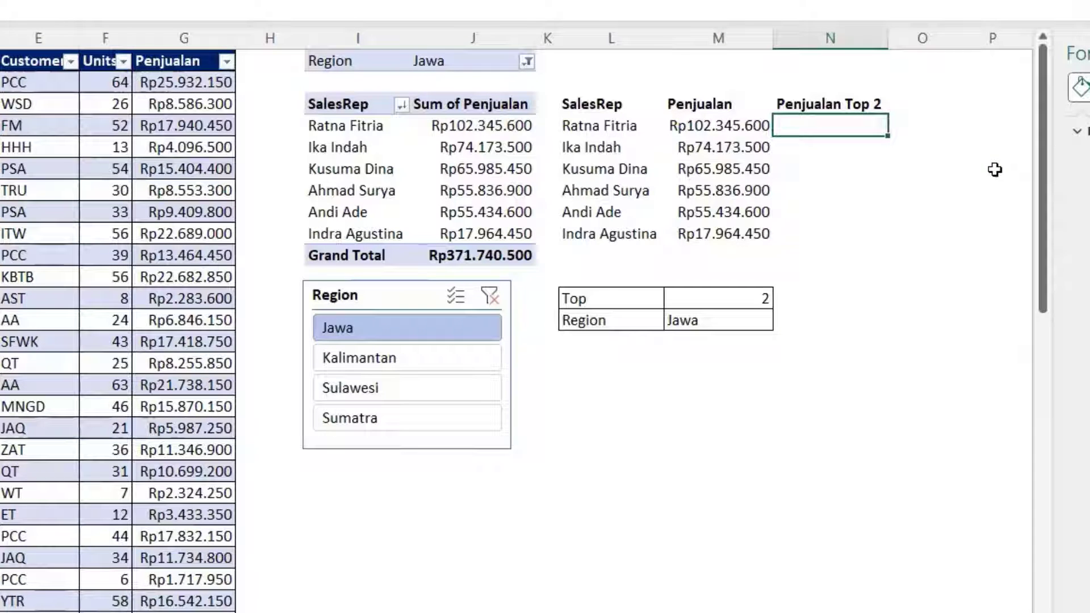
type("=")
key("Escape")
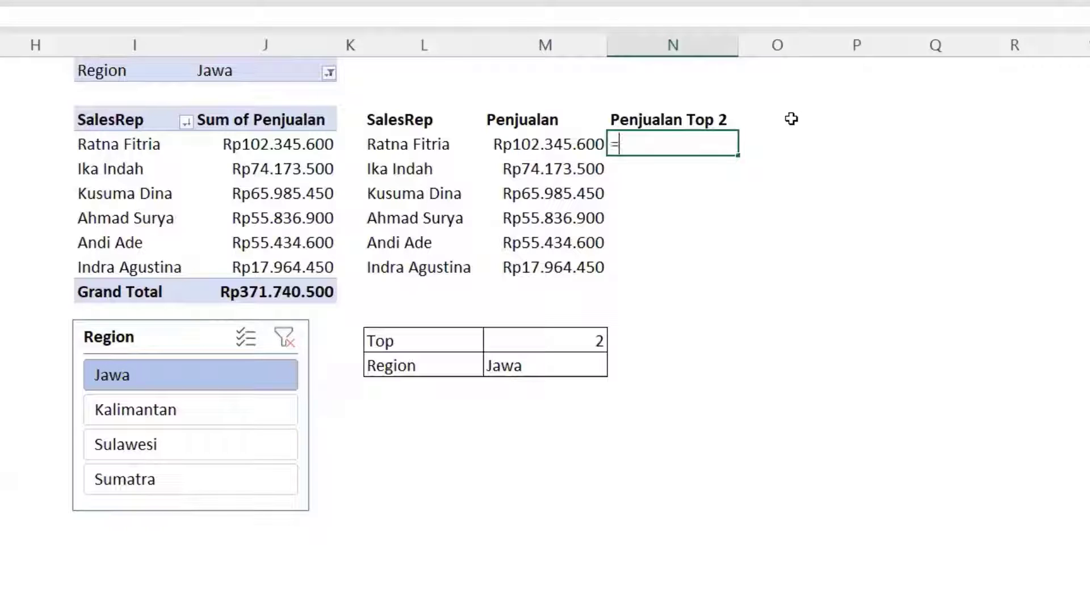
type("ROWS(")
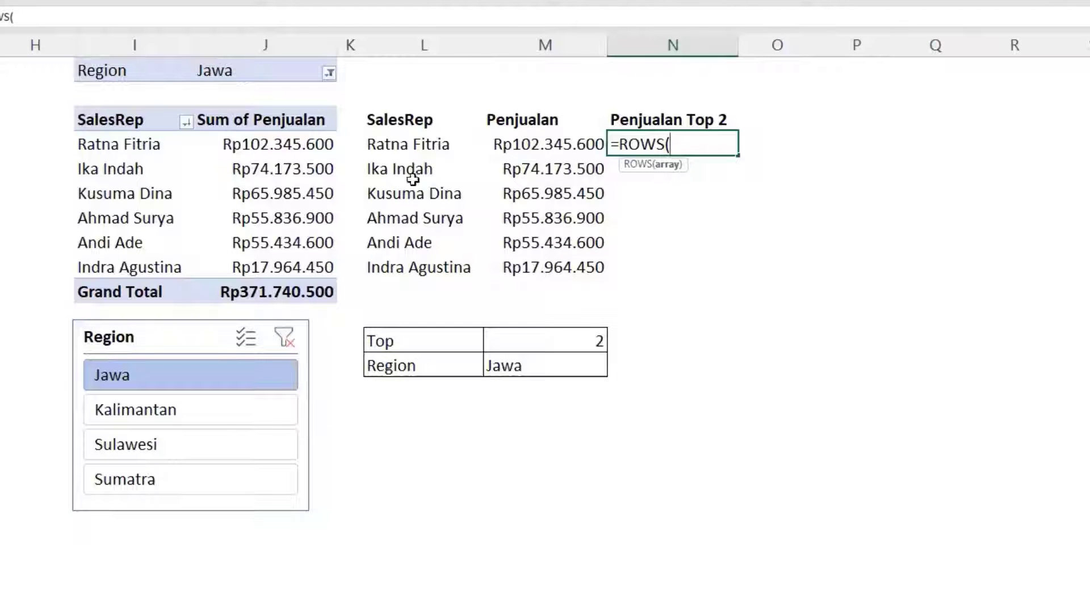
left_click(404, 148)
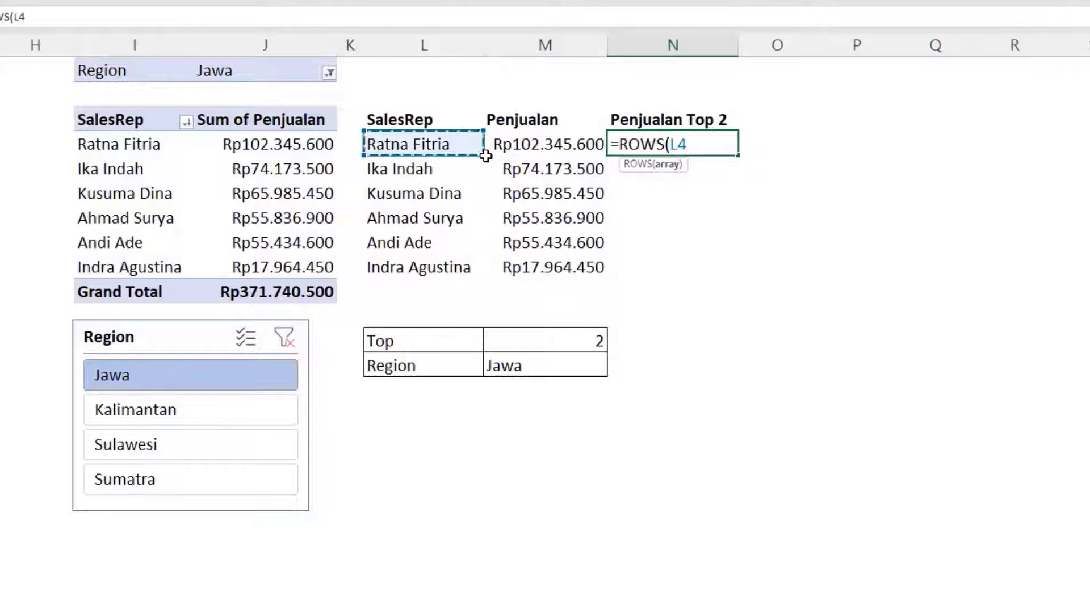
type(":L4)")
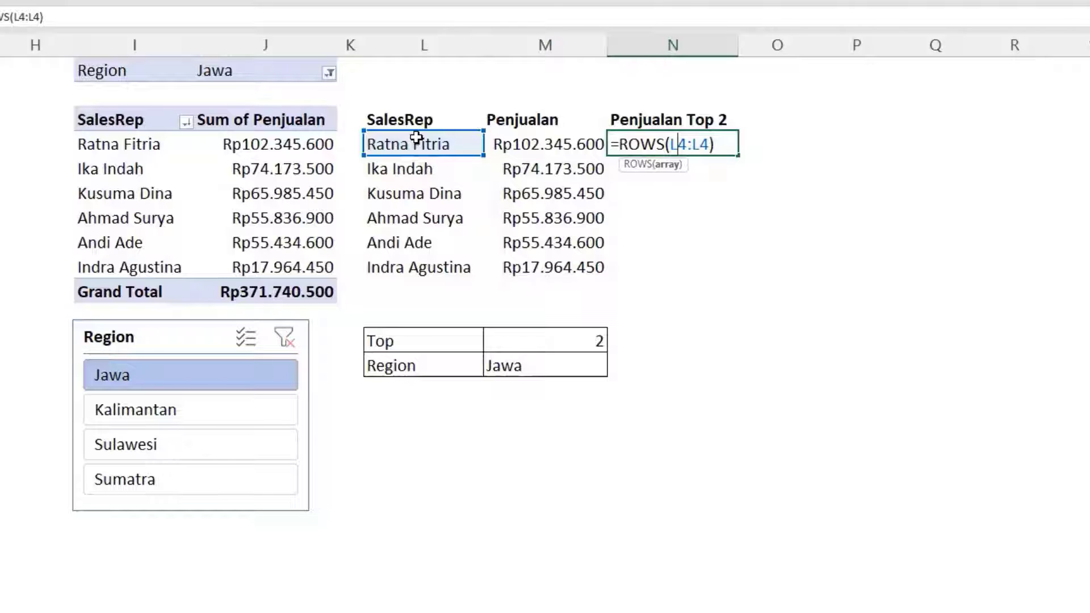
key("Return")
Fill the relative ROWS formula from N4 down to N9 and inspect the copied reference in N5
left_click(668, 144)
left_click_drag(737, 155, 738, 265)
left_click(713, 170)
double_click(713, 171)
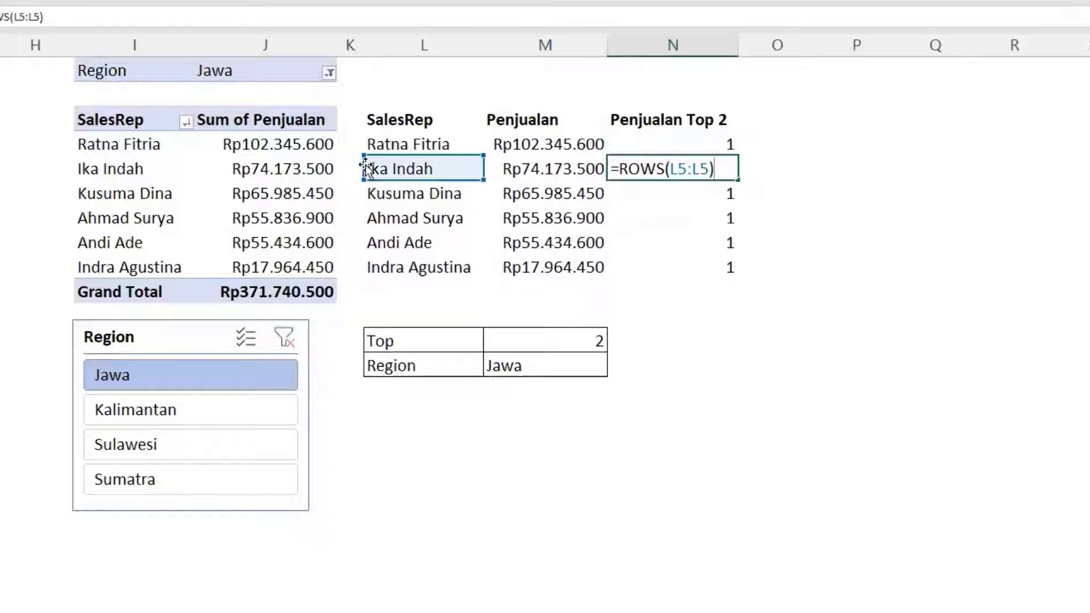
left_click(664, 139)
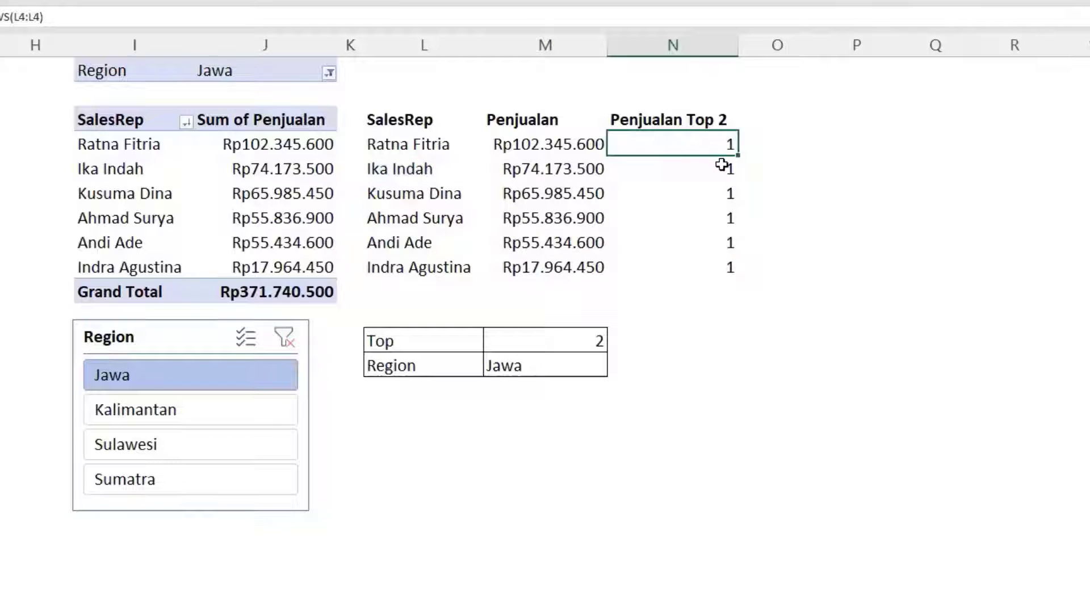
Anchor the first reference in N4 as =ROWS($L$4:L4), fill the formula down to N9, and inspect the range in N9
double_click(687, 149)
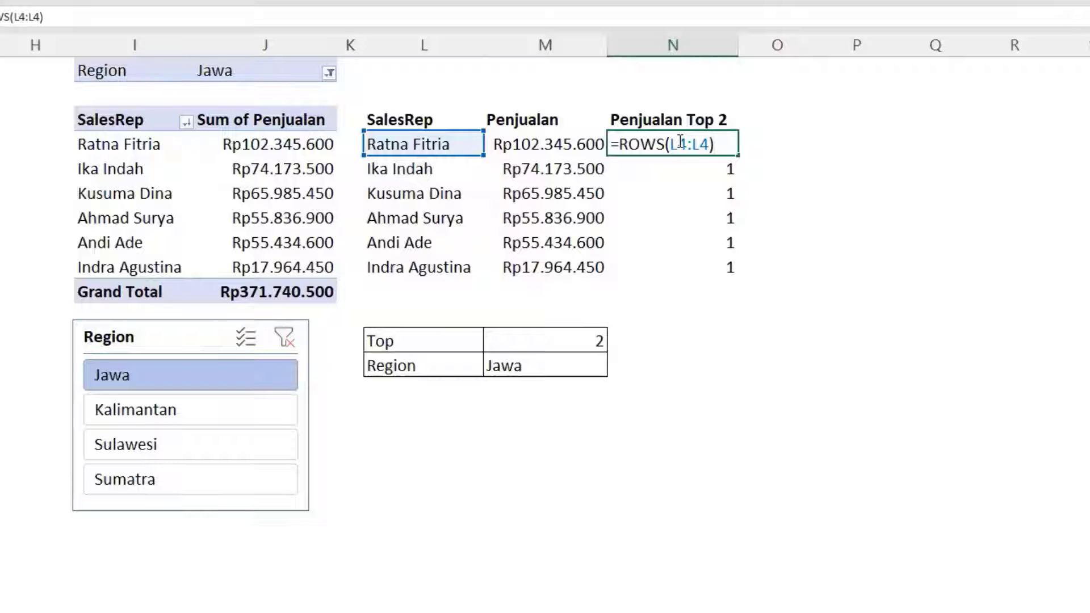
double_click(681, 143)
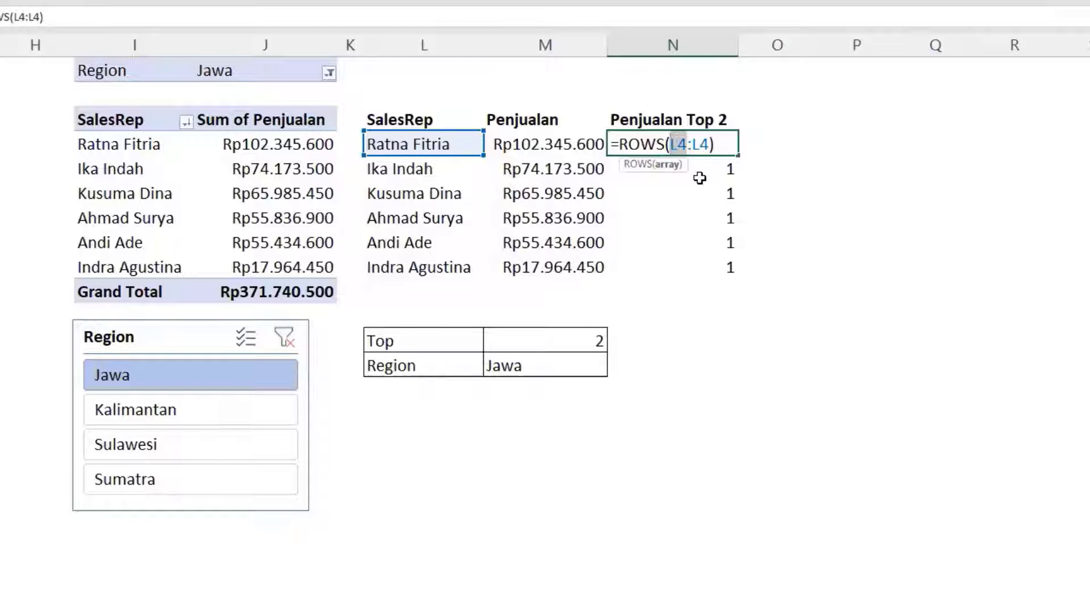
key("F4")
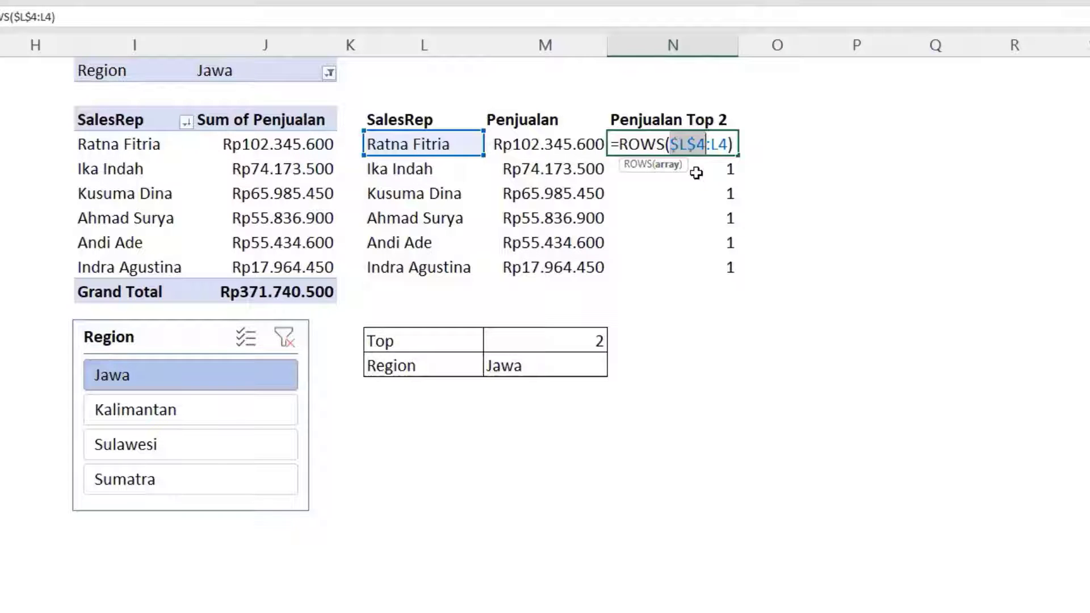
key("ctrl+Return")
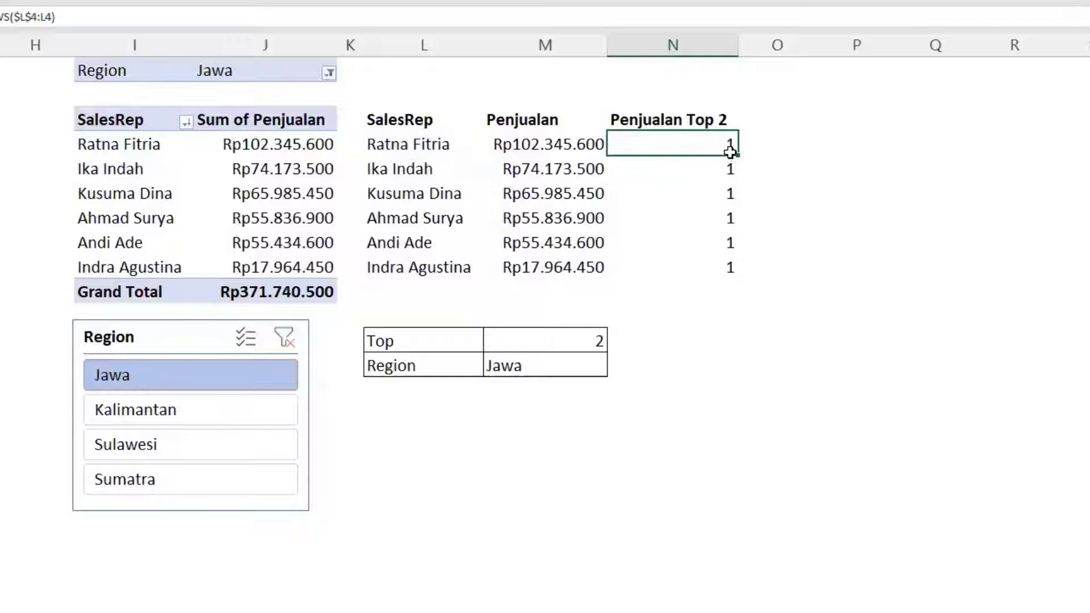
left_click_drag(737, 155, 733, 268)
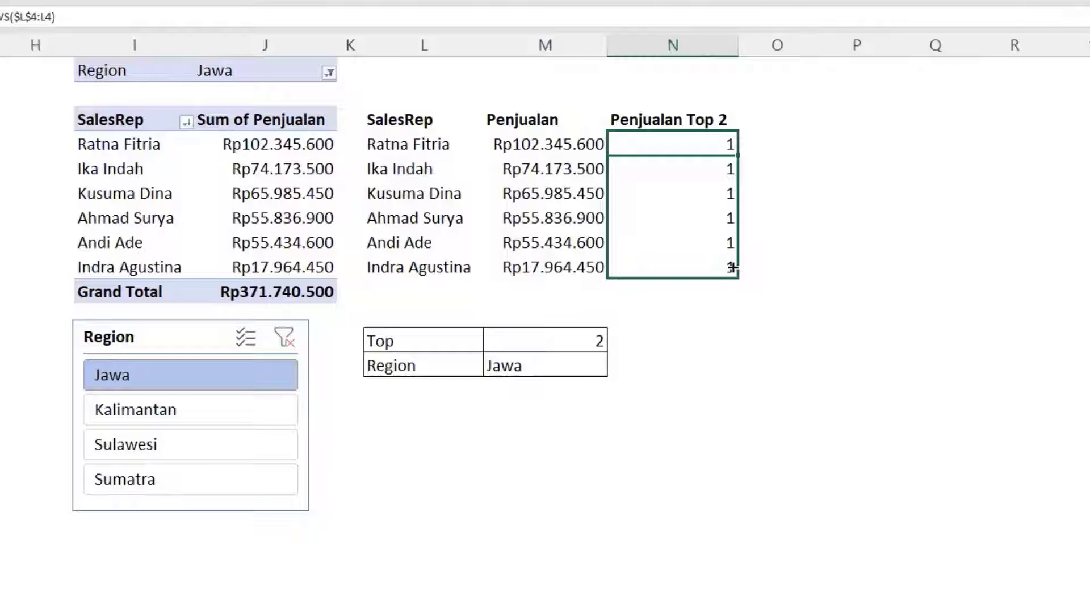
double_click(722, 268)
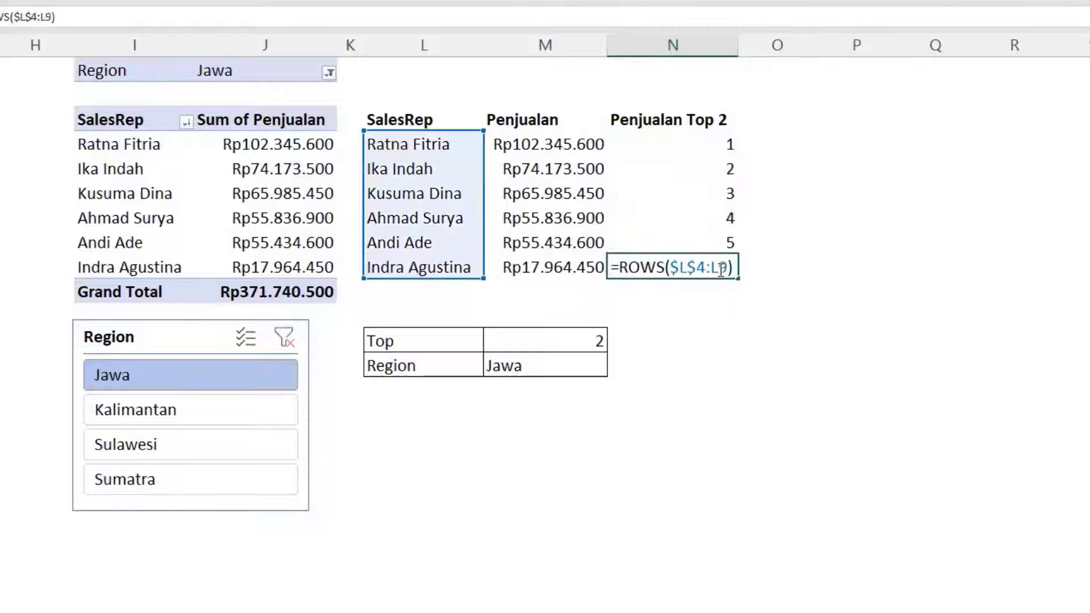
left_click_drag(711, 268, 729, 269)
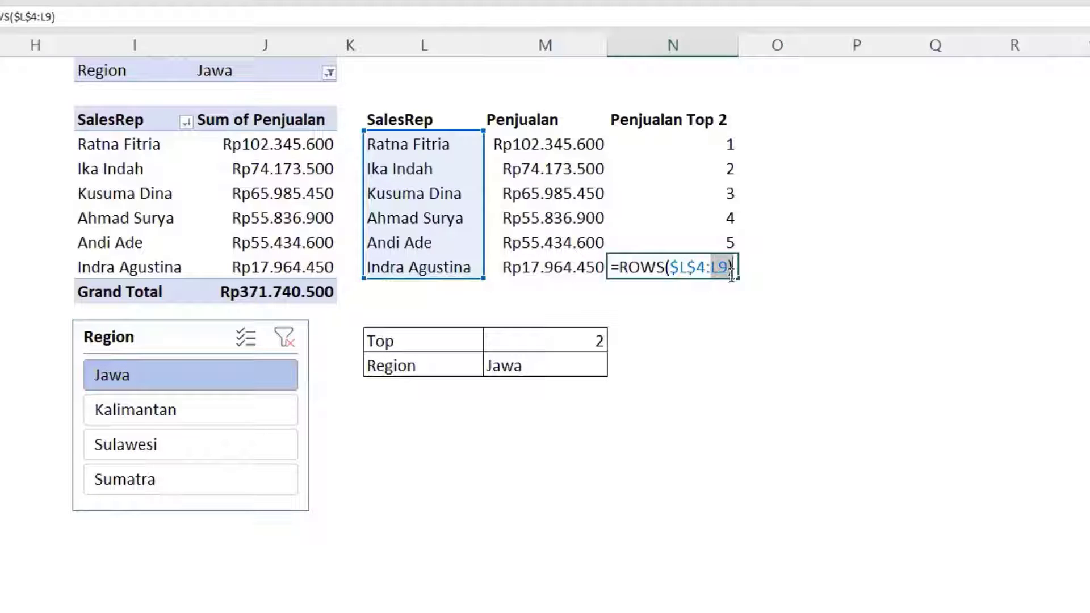
left_click_drag(705, 266, 674, 266)
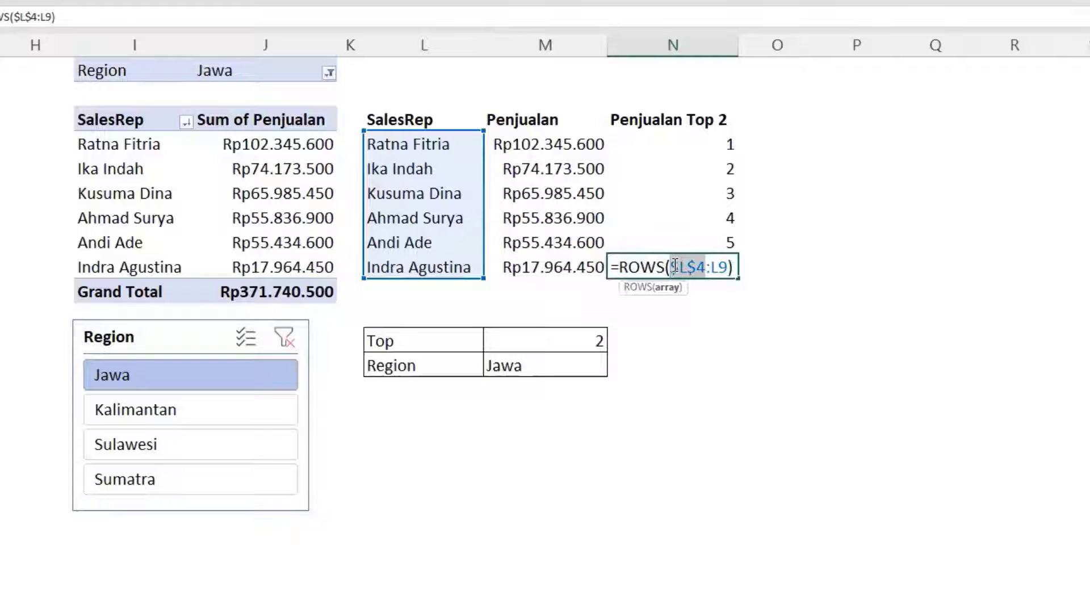
key("ctrl+Return")
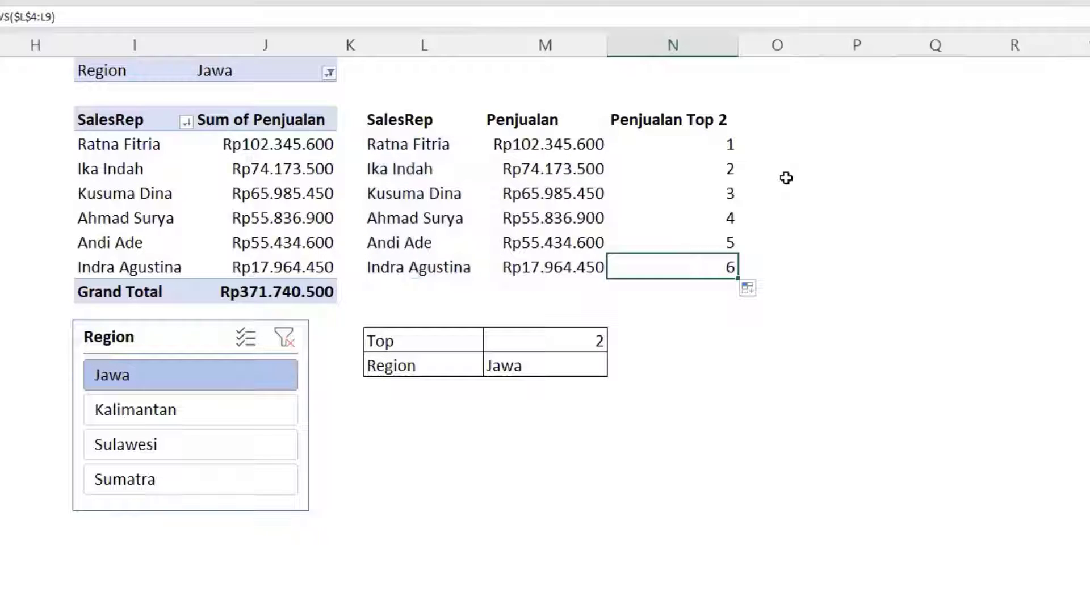
Enter the note "dynamic range" in cell P3
left_click(850, 113)
type("dyna")
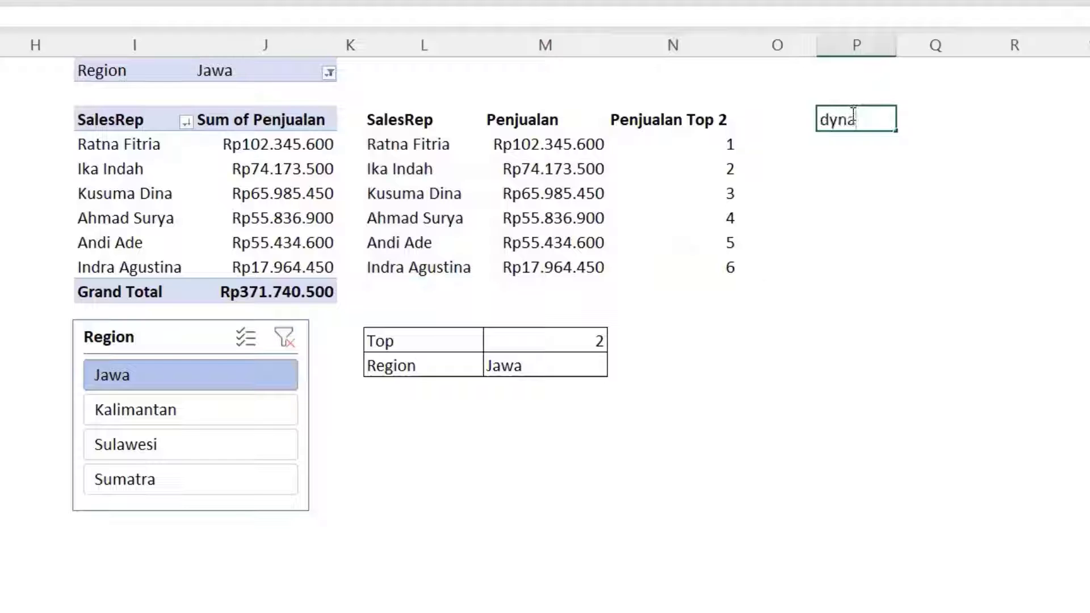
type("mi")
type("mic range")
key("Return")
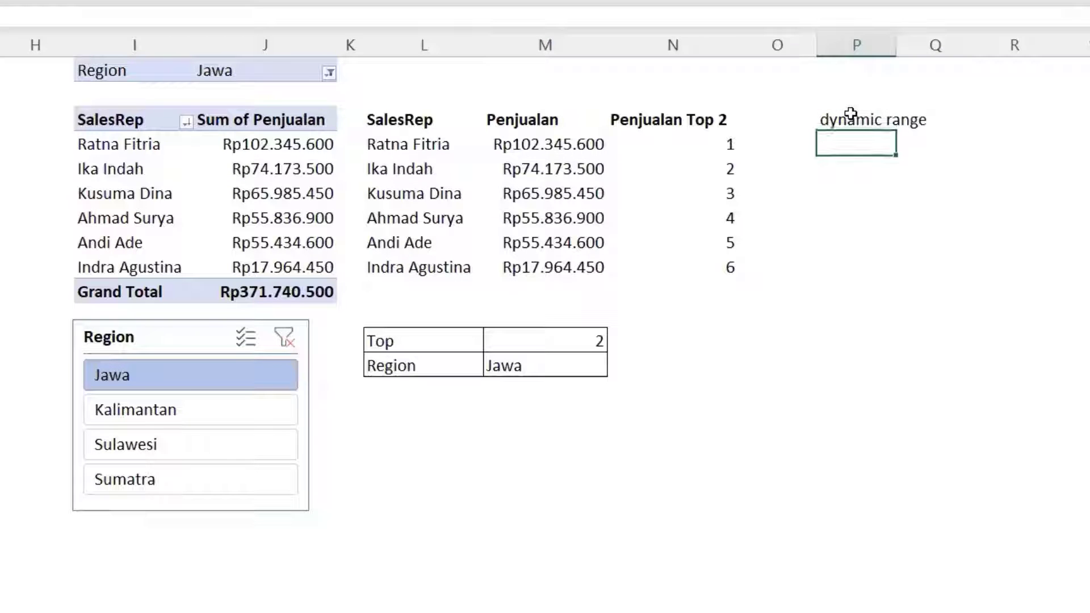
Extend the N4 formula to =IF(ROWS($L$4:L4)<=$M$12;M4;NA())
left_click(728, 146)
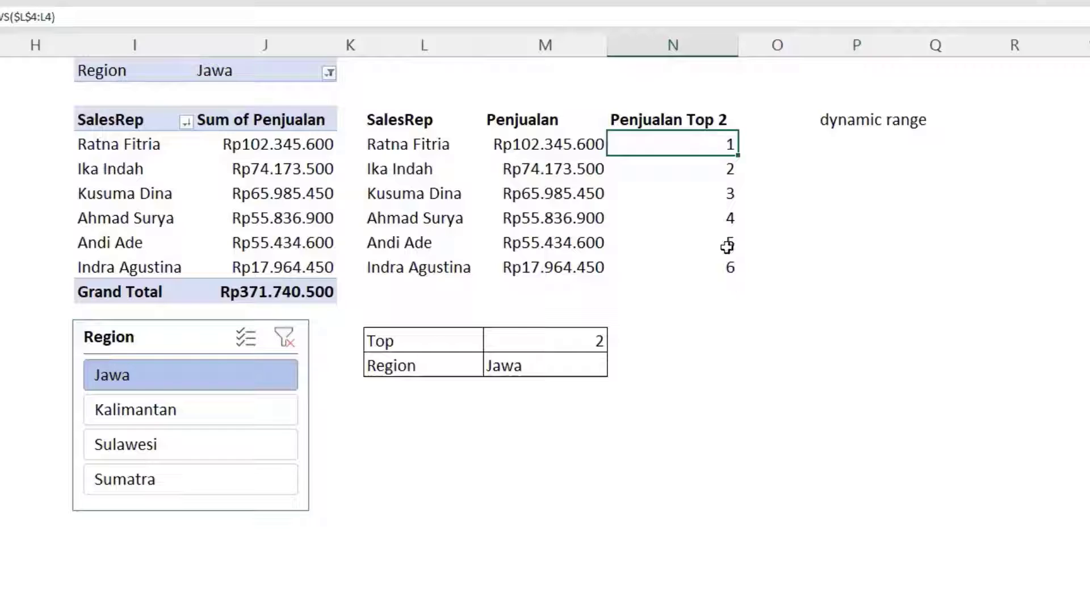
left_click(684, 126)
double_click(690, 141)
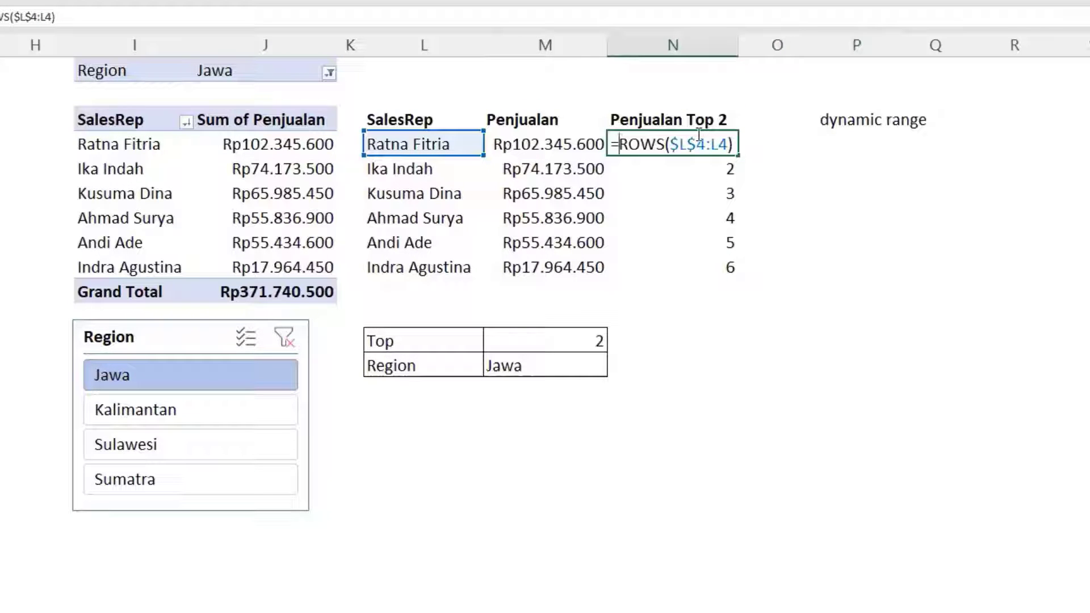
type("IF(")
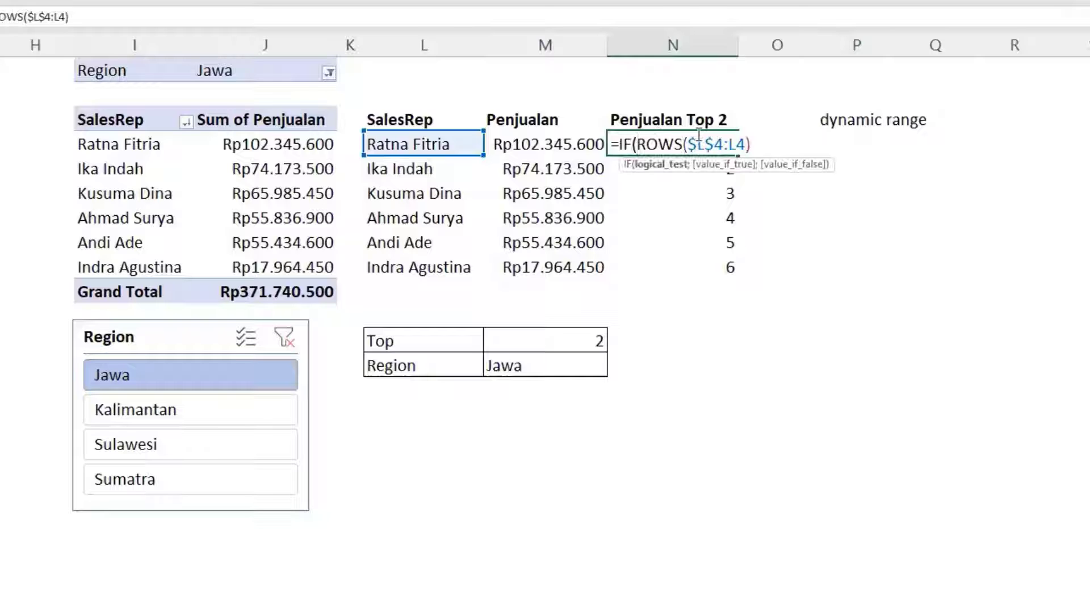
left_click(750, 147)
left_click(591, 340)
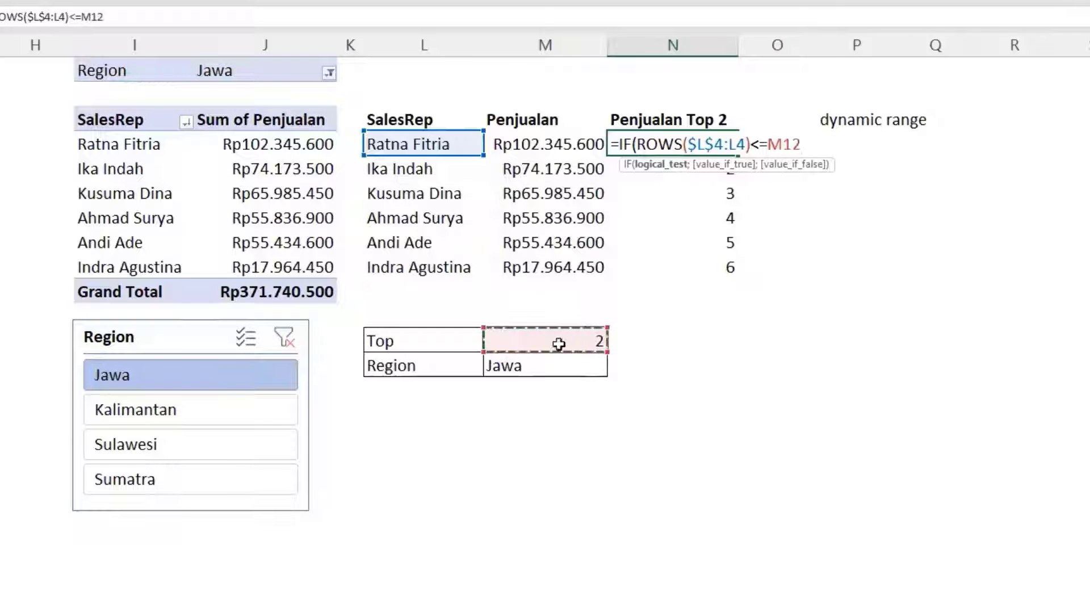
key("F4")
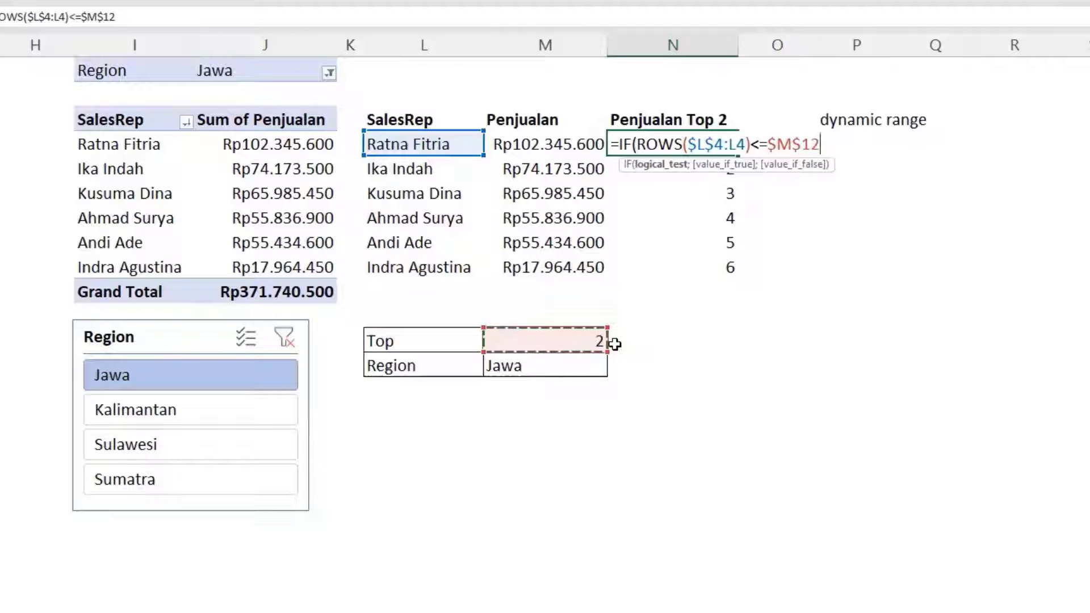
type(";")
left_click(567, 145)
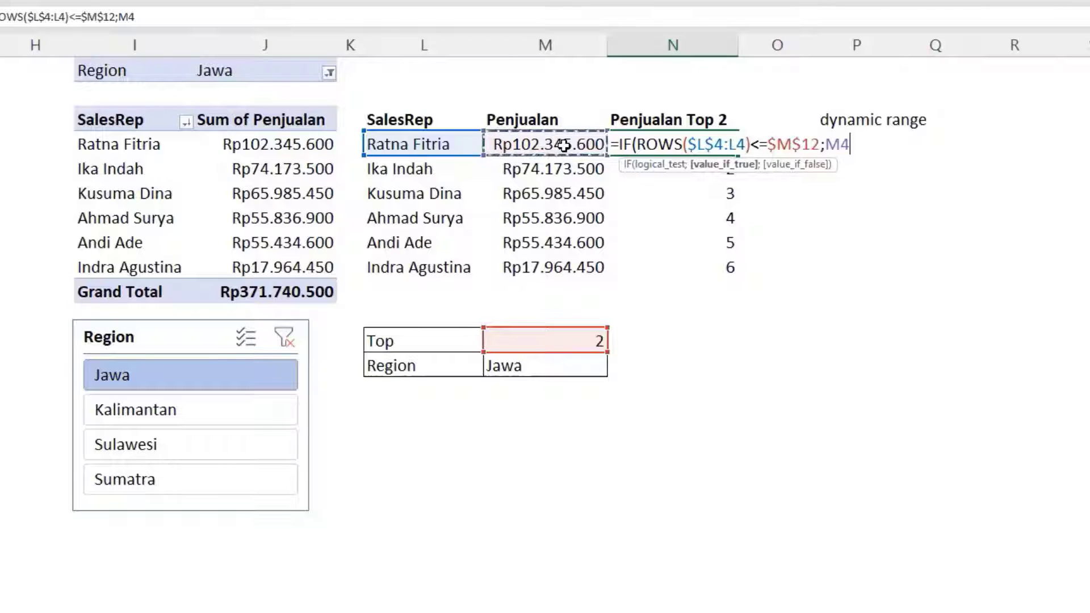
type(";")
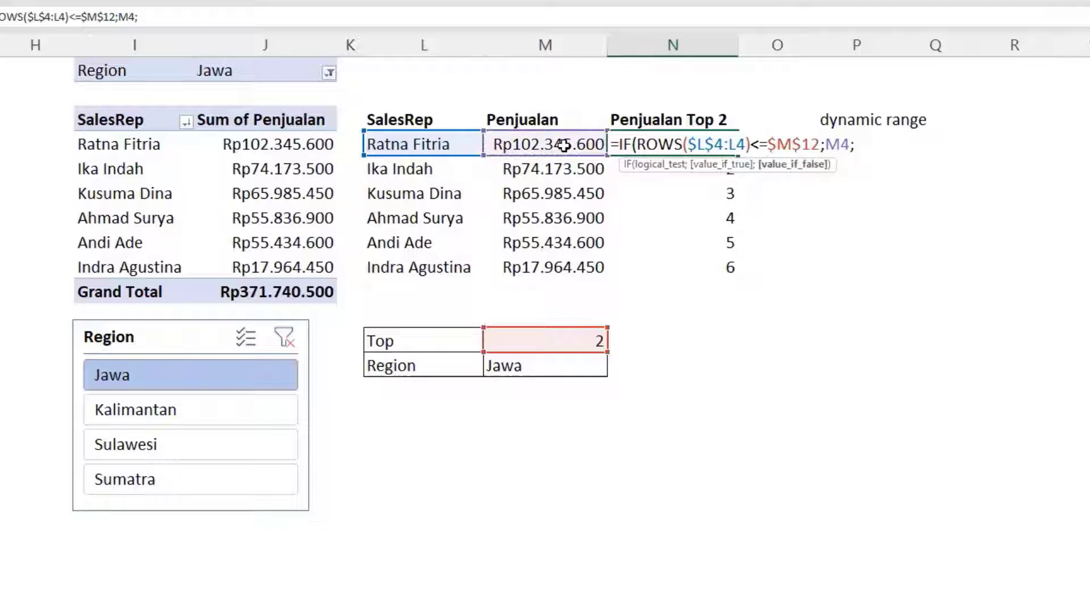
type("na())")
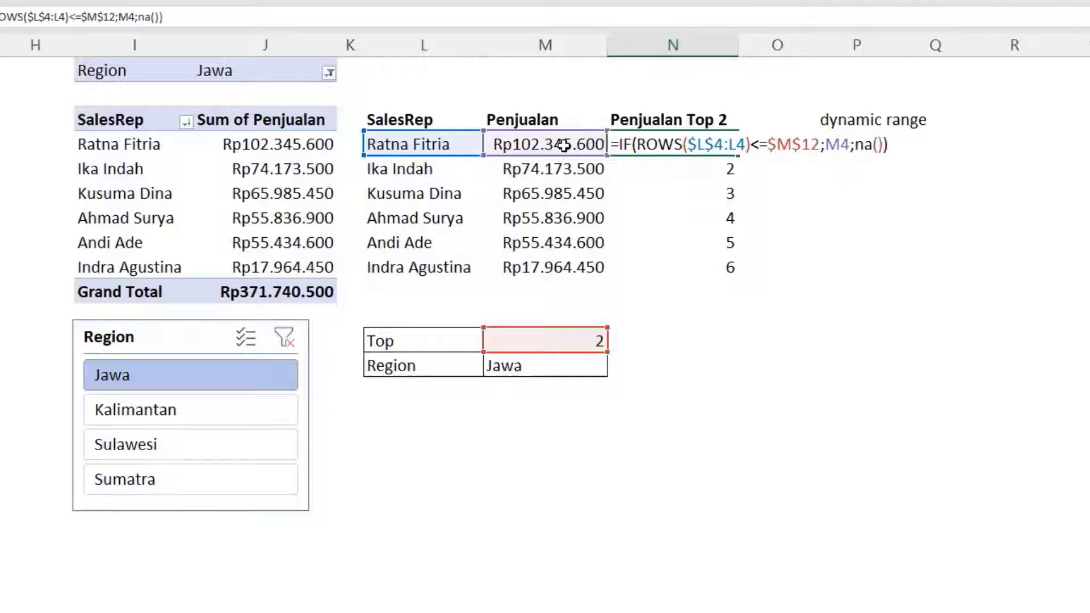
key("Return")
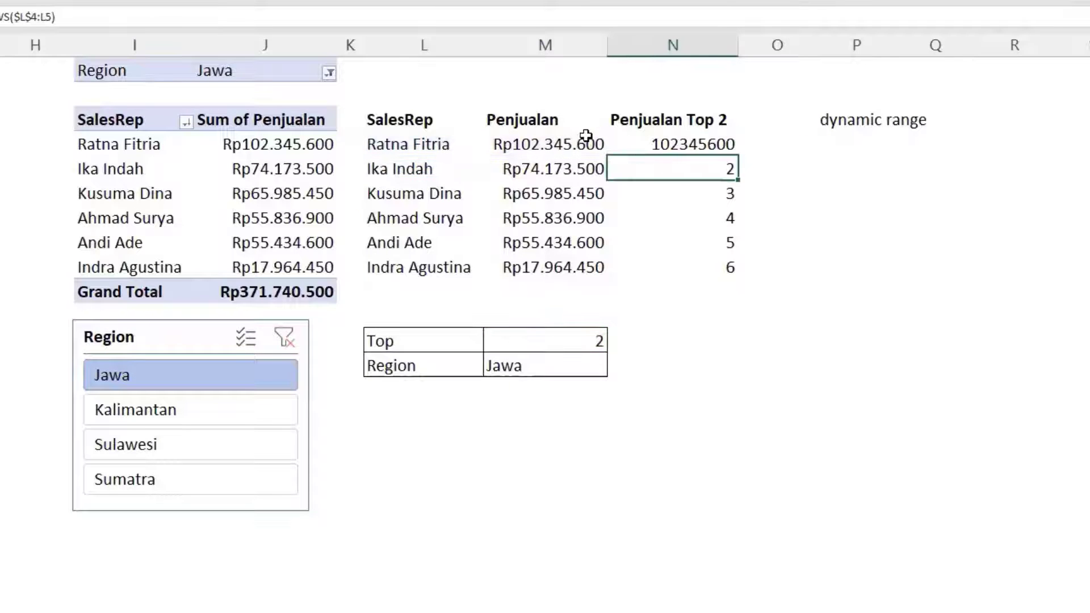
Copy the rupiah formatting from M4 to N4:N9 and fill the N4 IF formula down to N9
left_click(584, 141)
left_click(0, 3)
left_click_drag(660, 149, 666, 265)
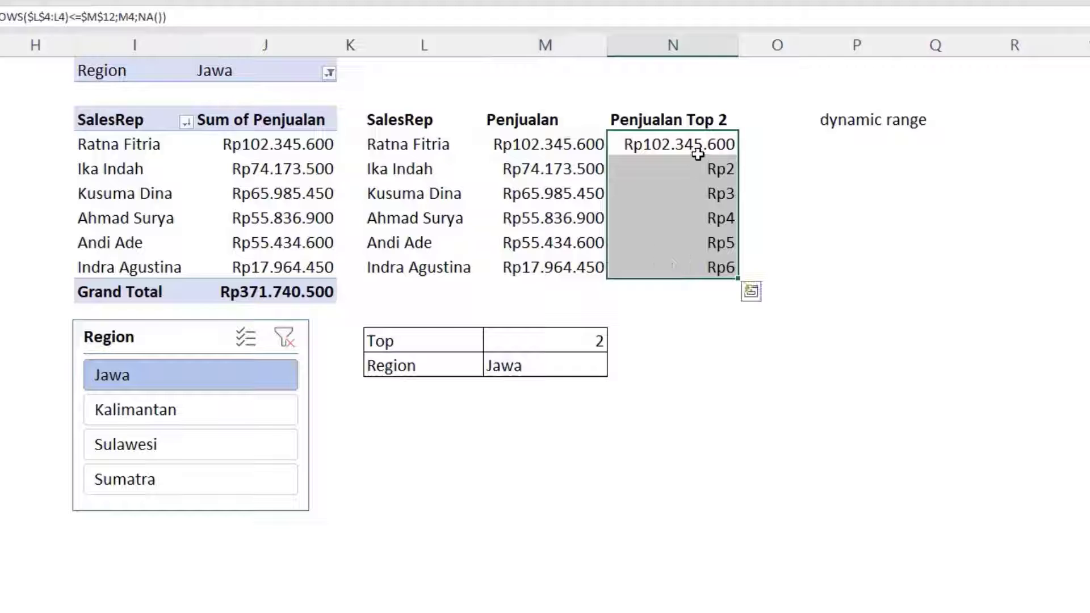
left_click(721, 146)
double_click(738, 159)
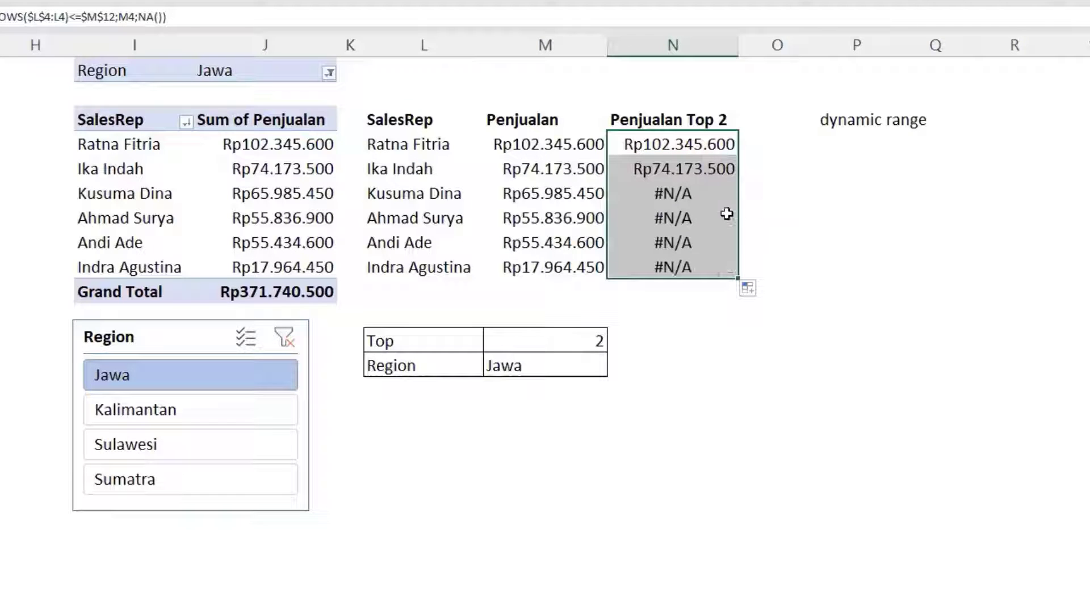
left_click(721, 217)
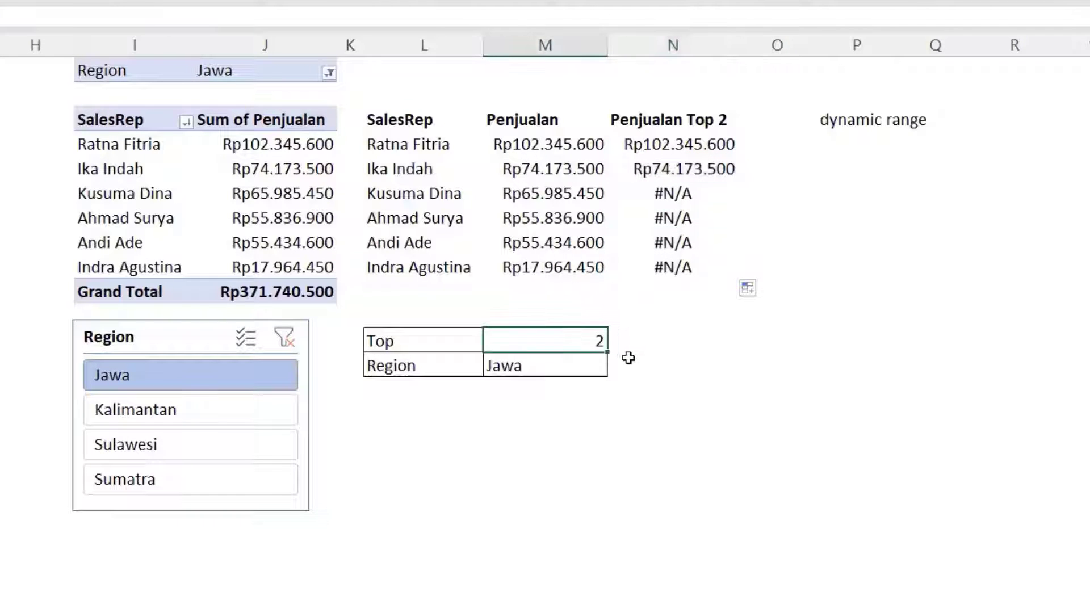
Set the Top value in M12 to 3 and check the header and top-sales values in the helper table
left_click_drag(658, 147, 668, 170)
left_click(590, 339)
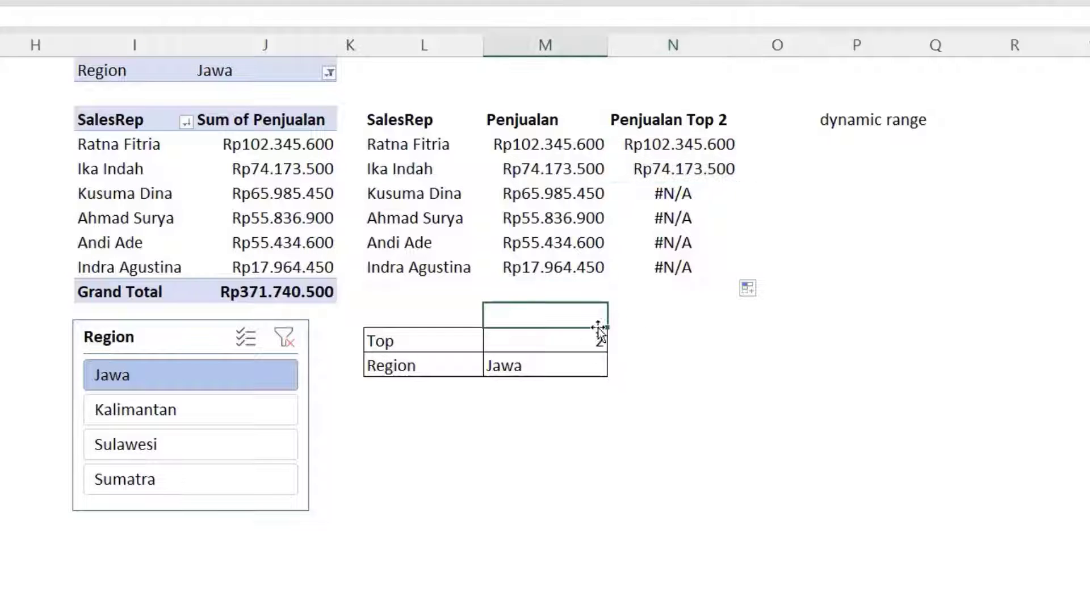
type("3")
key("Return")
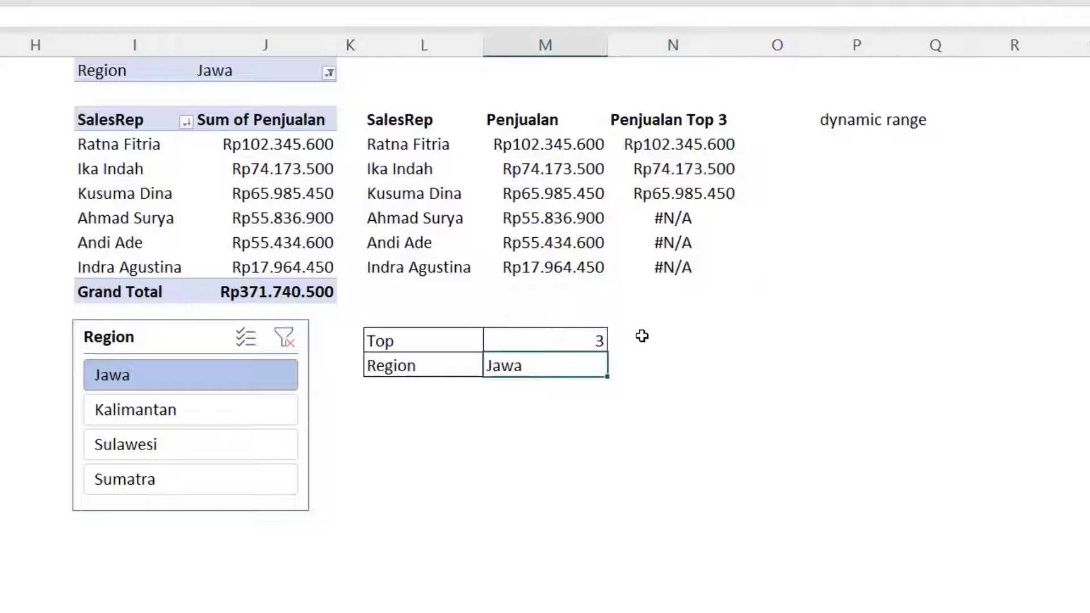
left_click(692, 211)
left_click(696, 194)
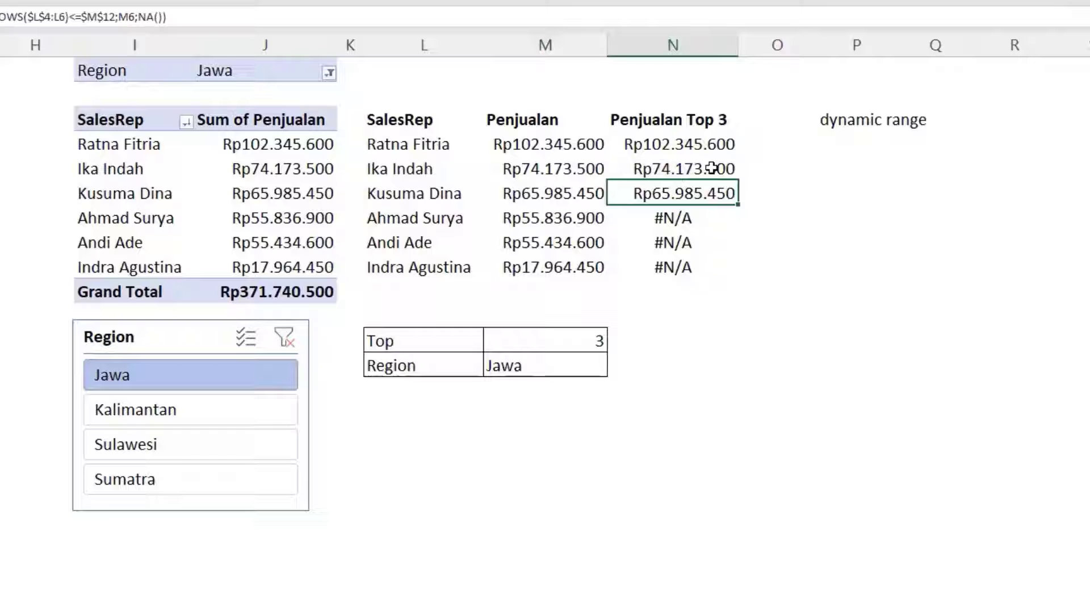
left_click(698, 118)
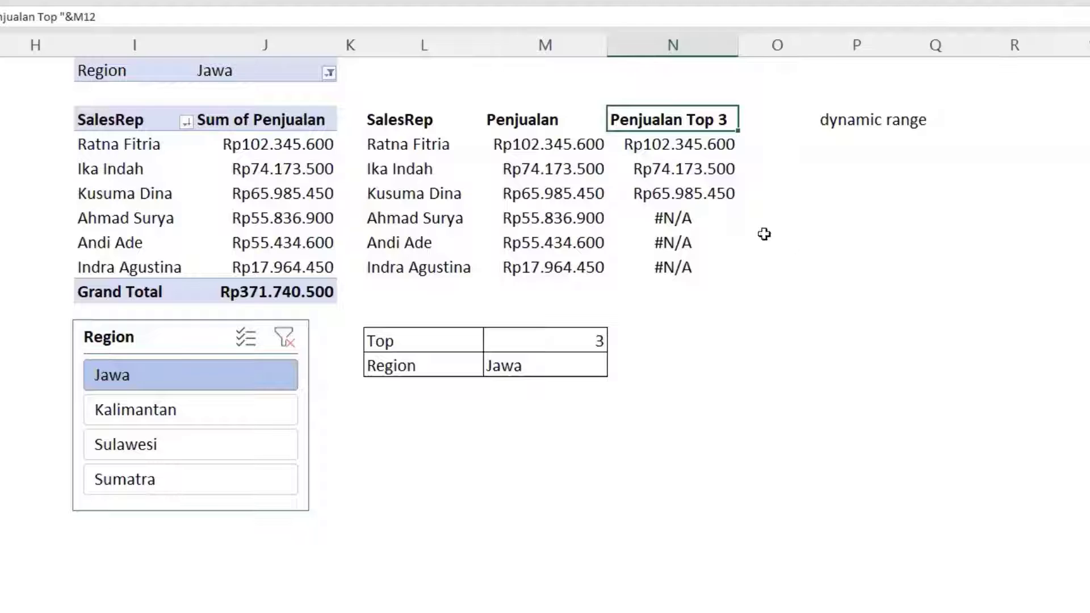
left_click_drag(422, 126, 672, 266)
left_click(567, 185)
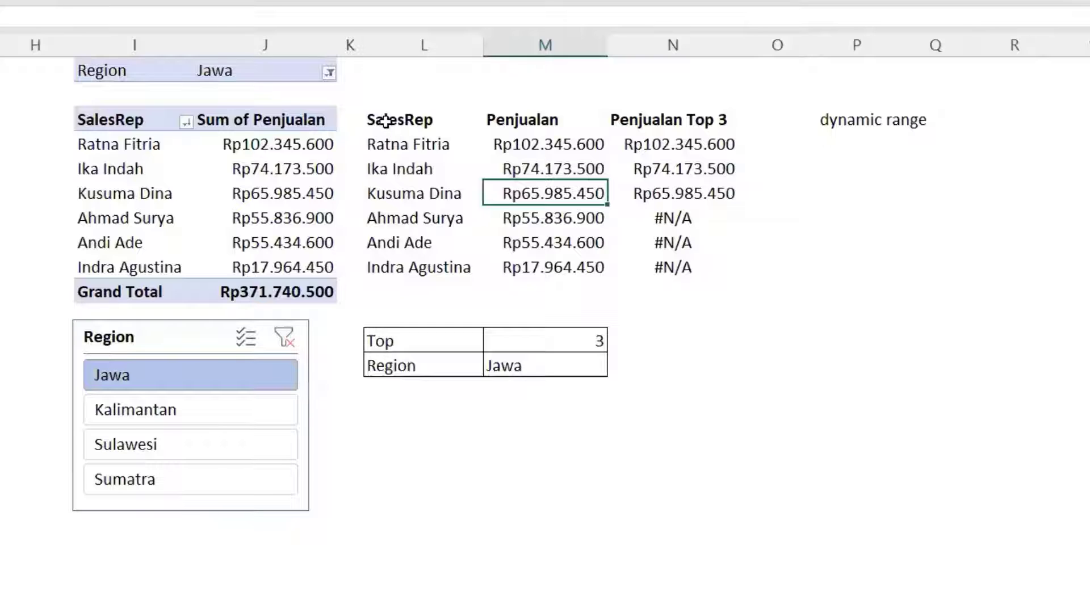
Insert a 2-D clustered bar chart from the SalesRep and Penjualan columns of the helper table, L3:M9
left_click_drag(385, 121, 548, 262)
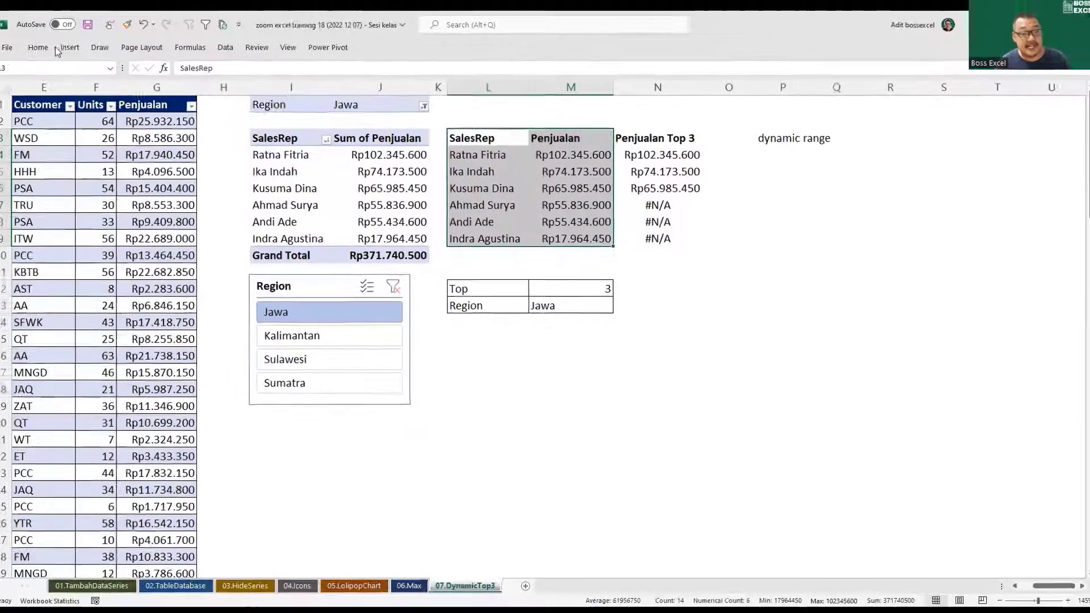
left_click(80, 49)
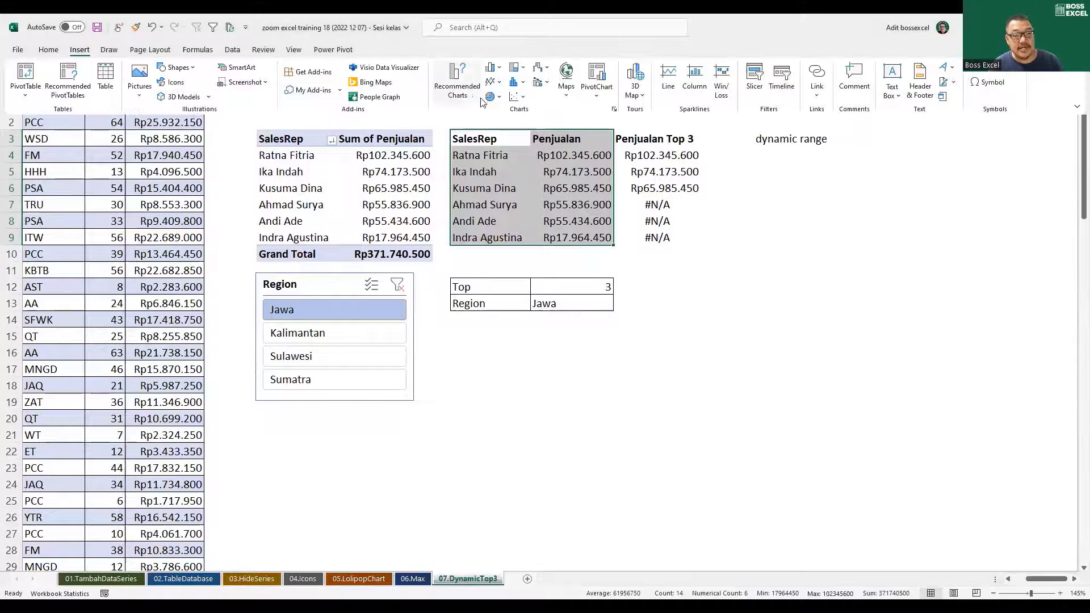
left_click(494, 67)
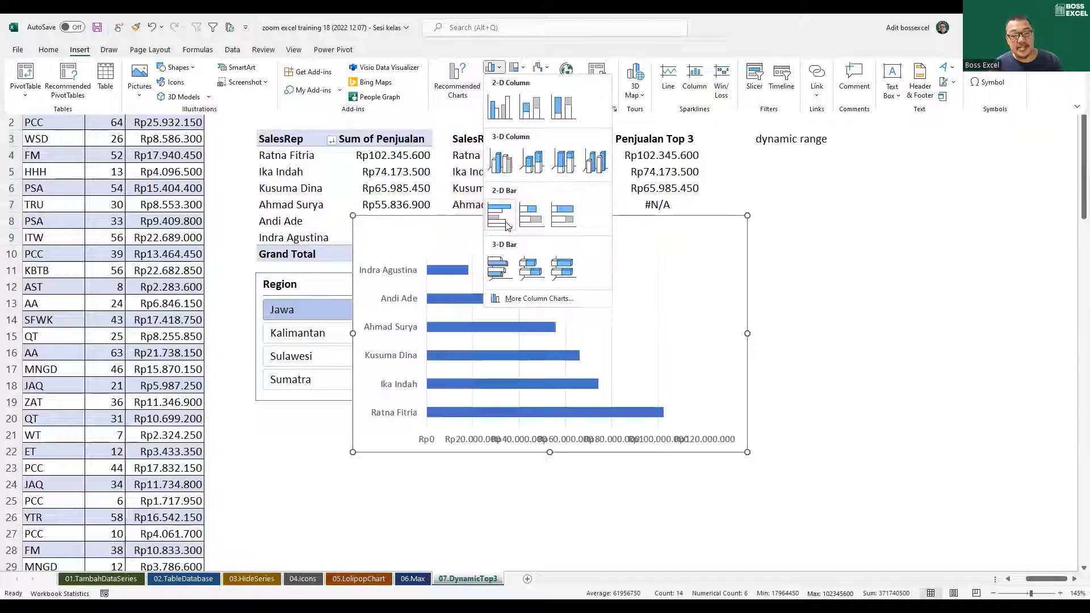
left_click(504, 221)
Move the bar chart clear of the Top and Region parameter table, just below the helper table's Penjualan Top 3 column
left_click_drag(673, 227, 856, 281)
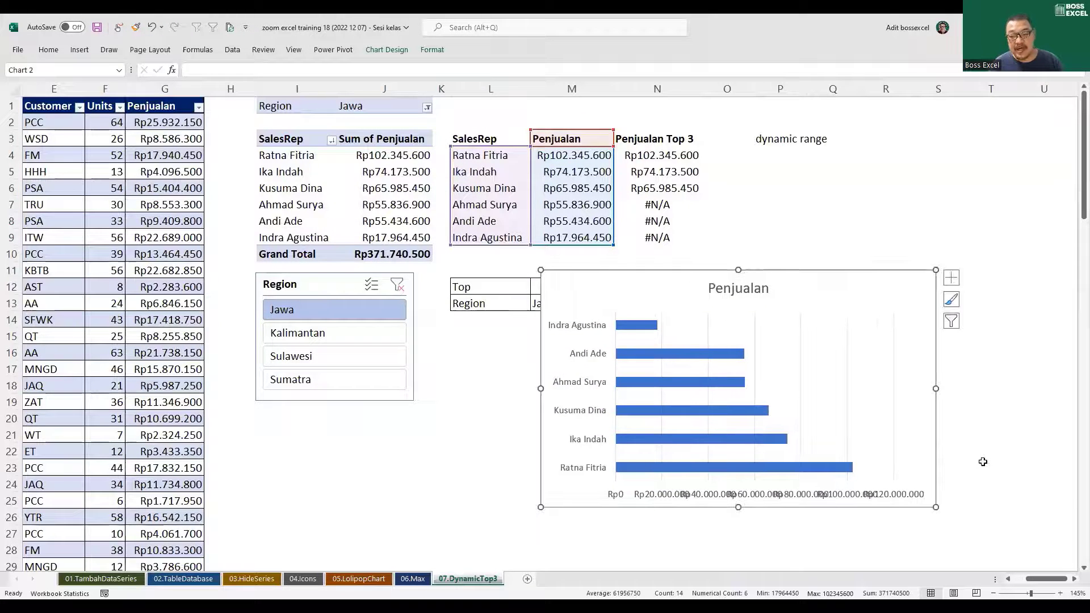
left_click(1074, 579)
left_click(1074, 579)
left_click(1073, 579)
left_click(1074, 579)
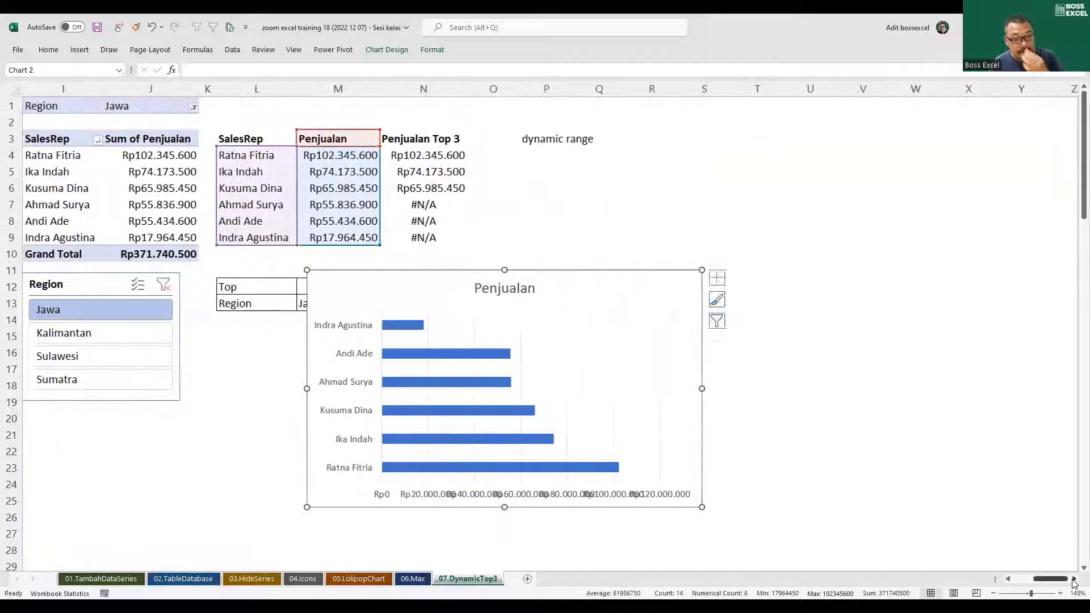
left_click(1074, 579)
left_click_drag(540, 273, 630, 251)
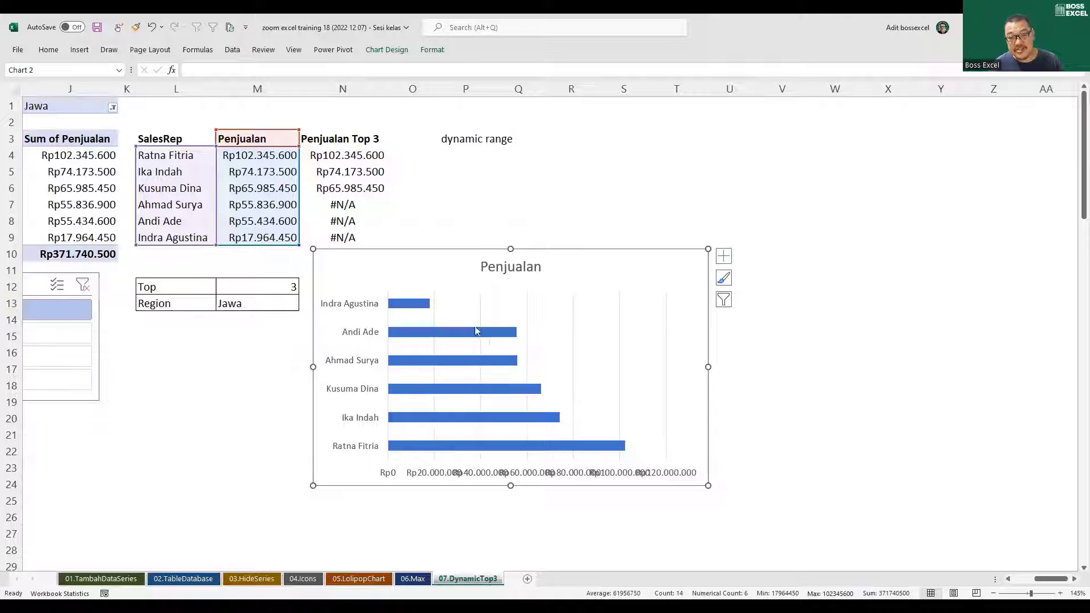
Put the chart's vertical axis categories in reverse order and delete the horizontal value axis
right_click(366, 310)
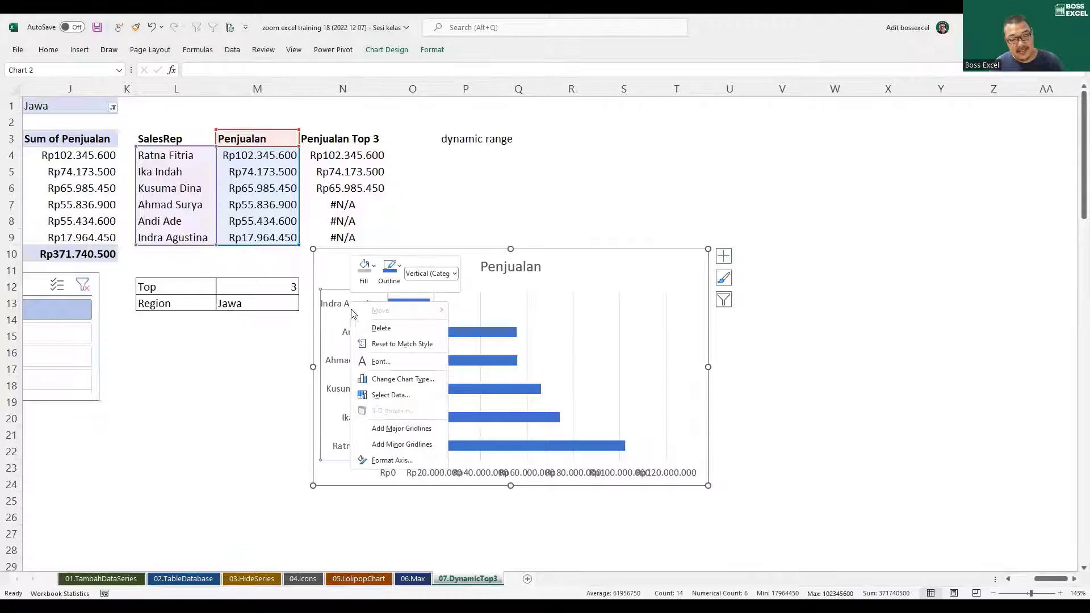
left_click(391, 460)
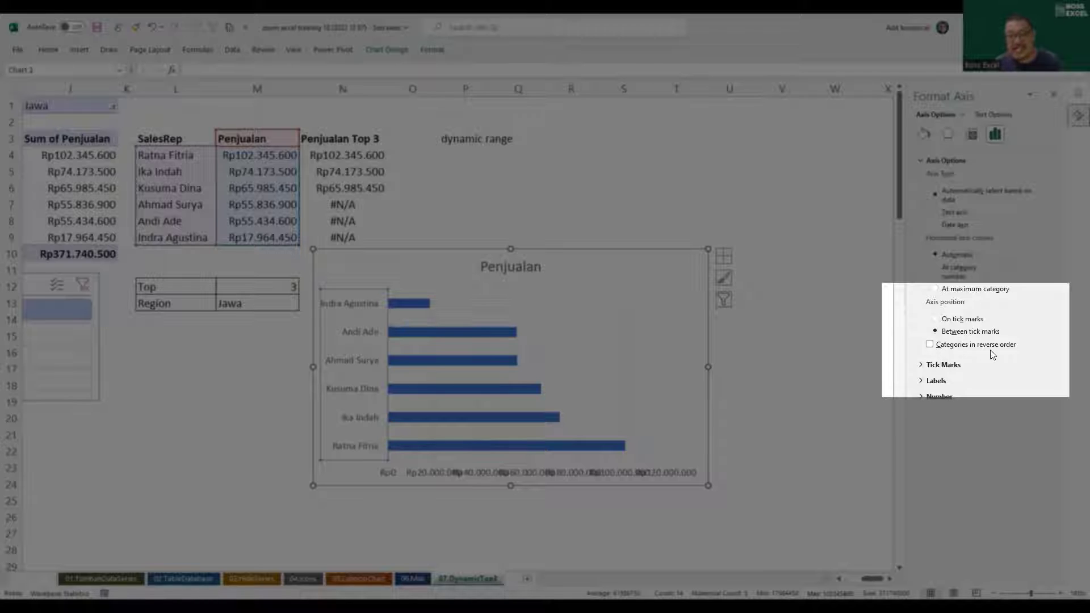
left_click(931, 345)
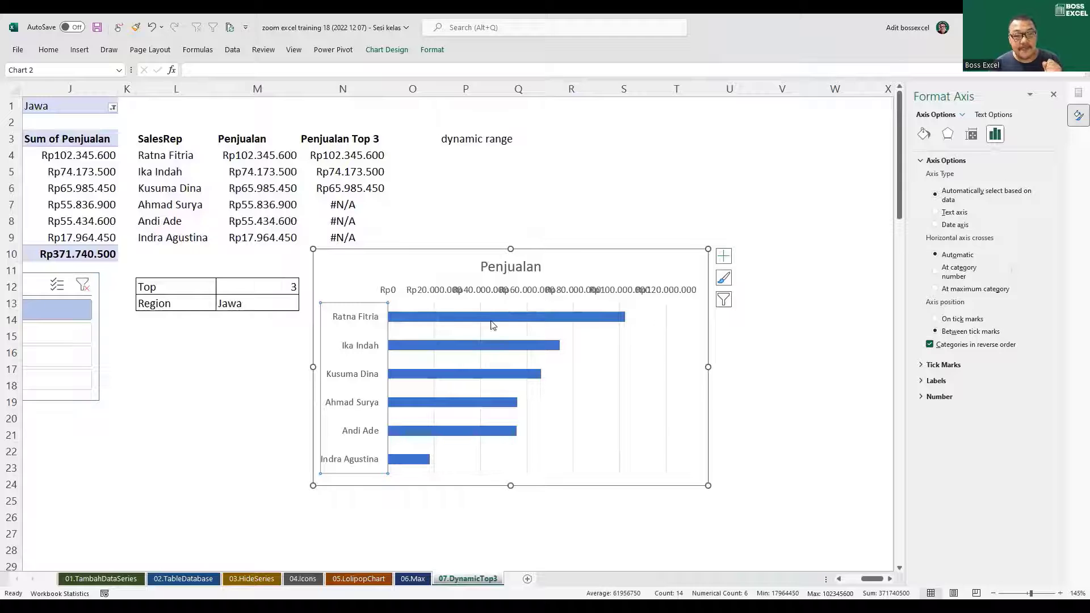
left_click(608, 294)
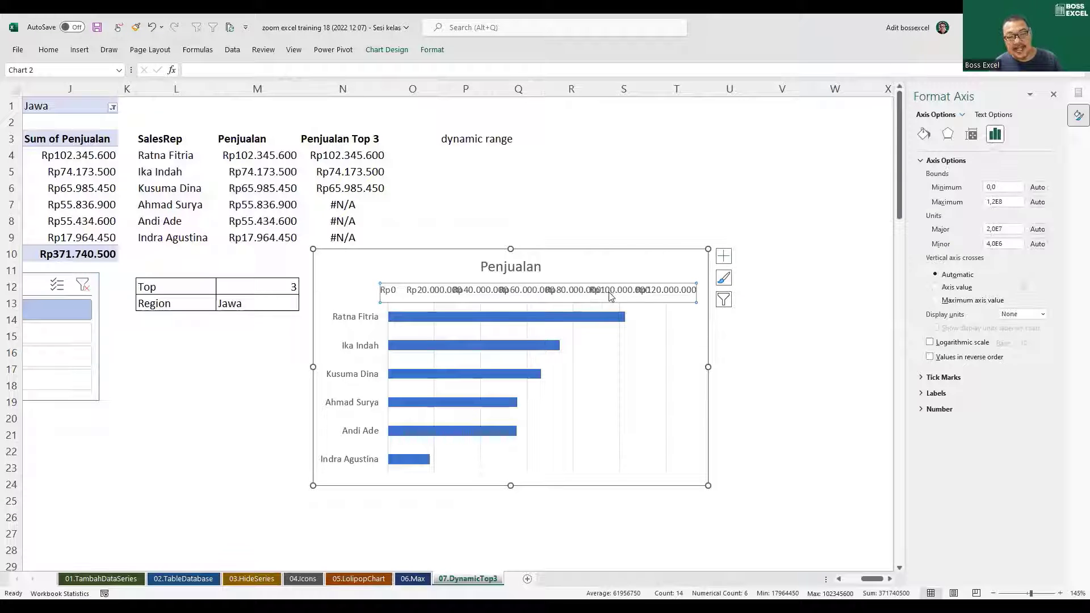
key("Delete")
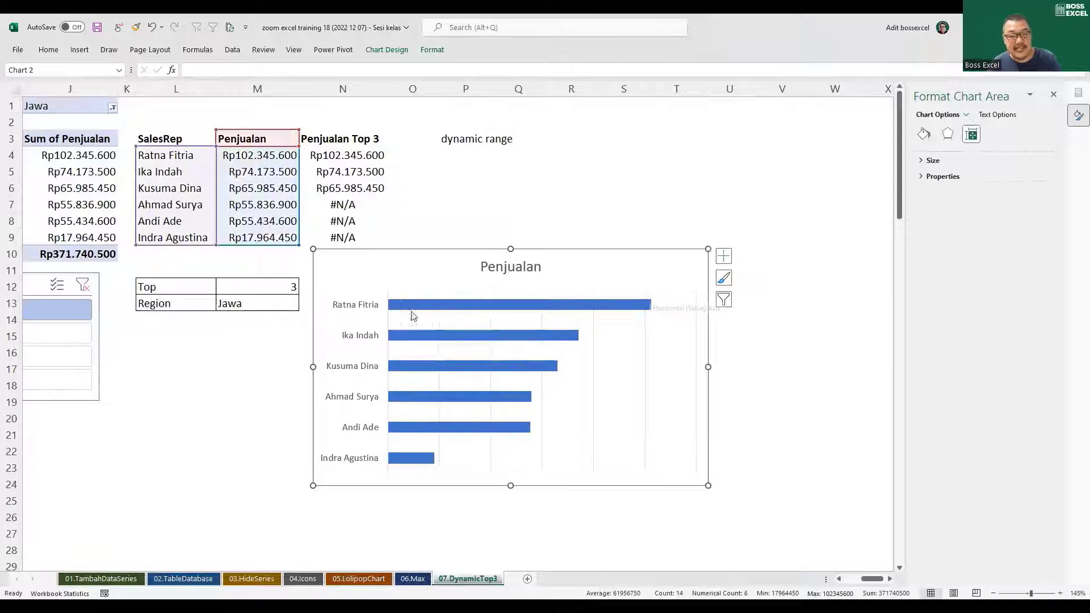
Make the chart's sales rep axis labels bold and increase their font size by two steps
left_click(374, 306)
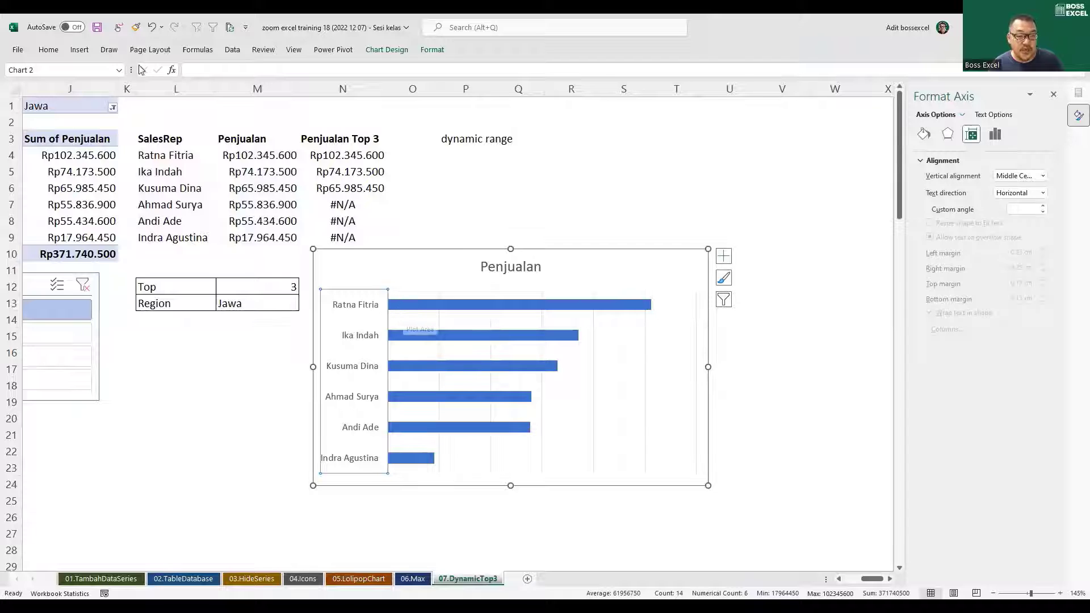
key("ctrl+b")
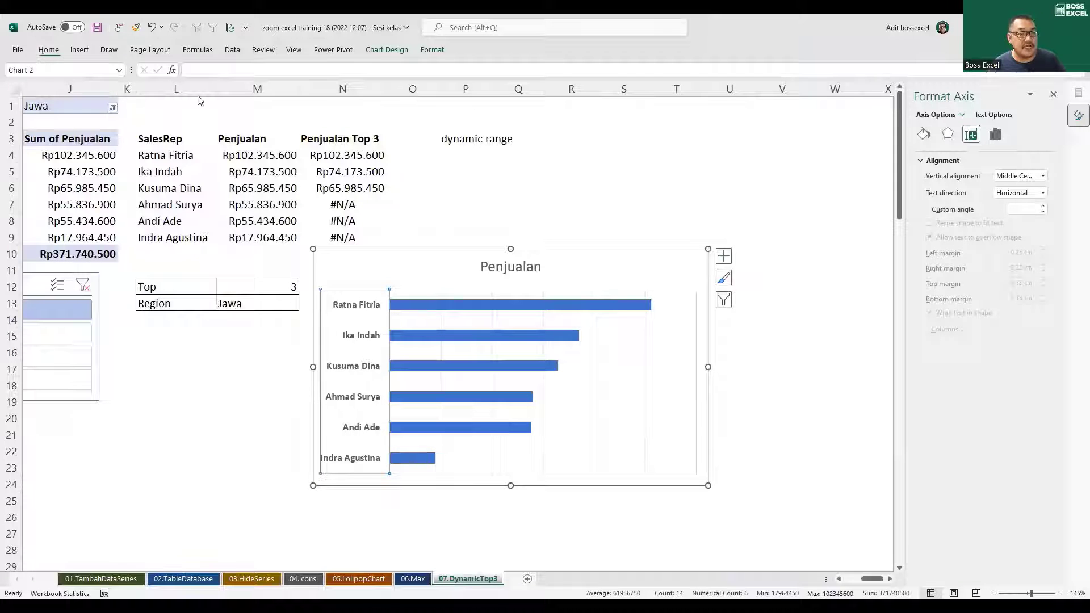
left_click(242, 72)
left_click(242, 72)
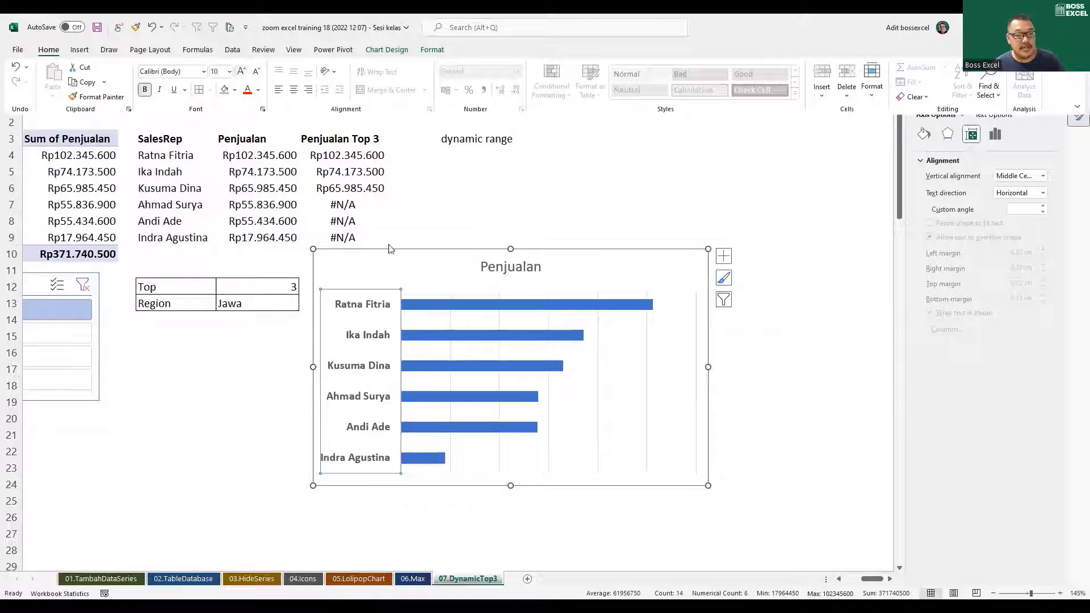
Change the chart title to "Data Penjualan" and make it bold
left_click(517, 272)
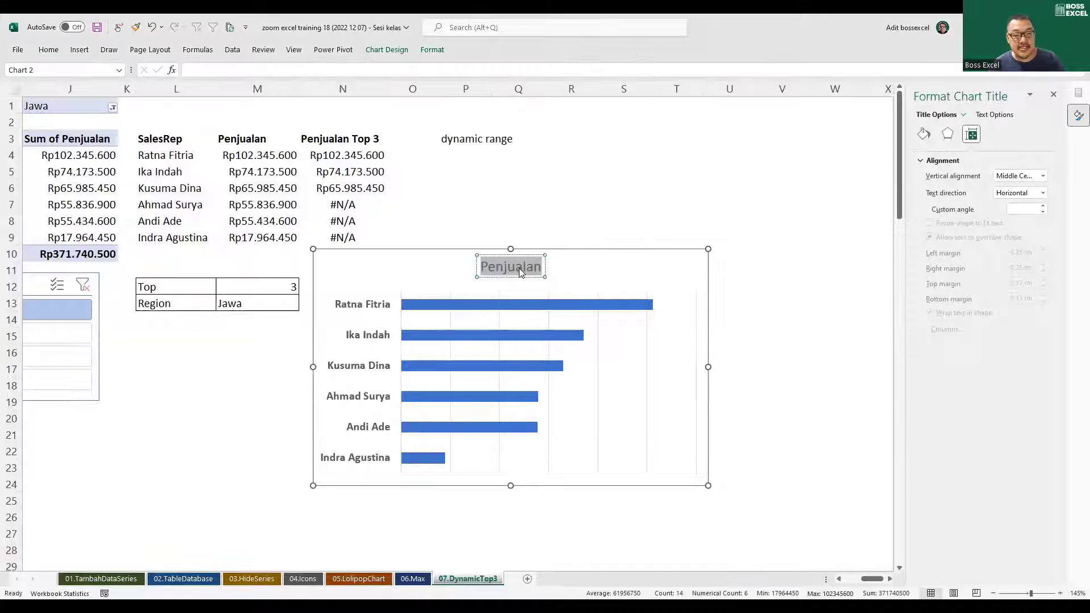
type("Da")
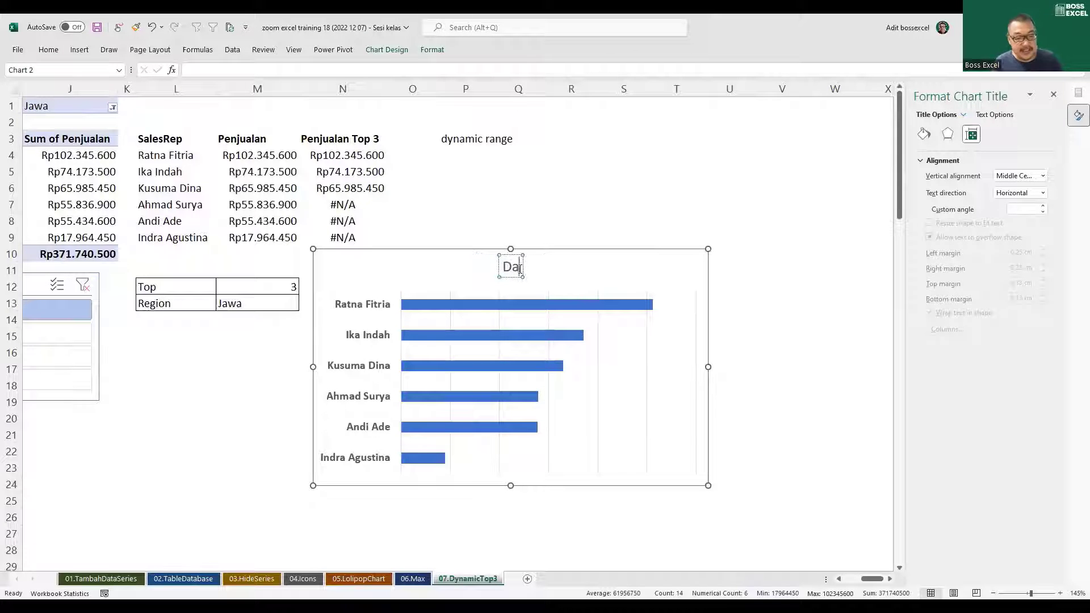
type("ta Penjualan")
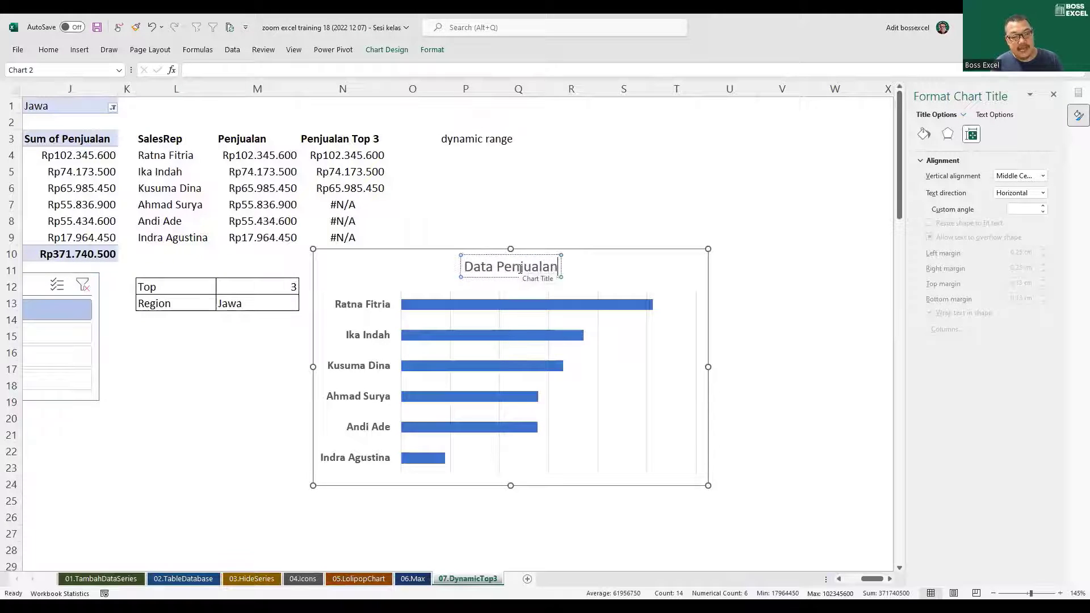
triple_click(512, 270)
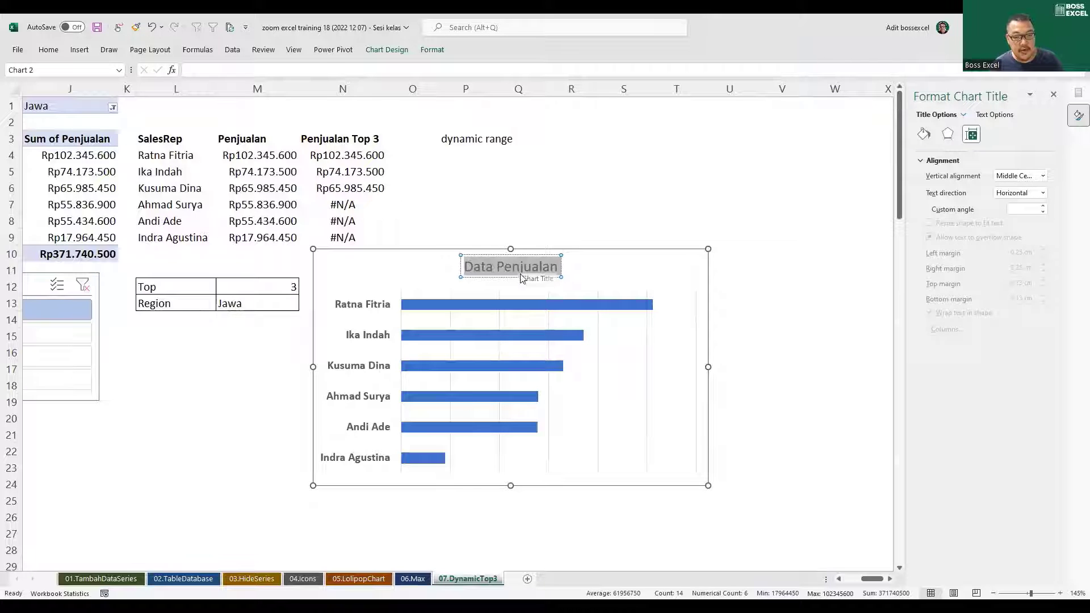
key("ctrl+b")
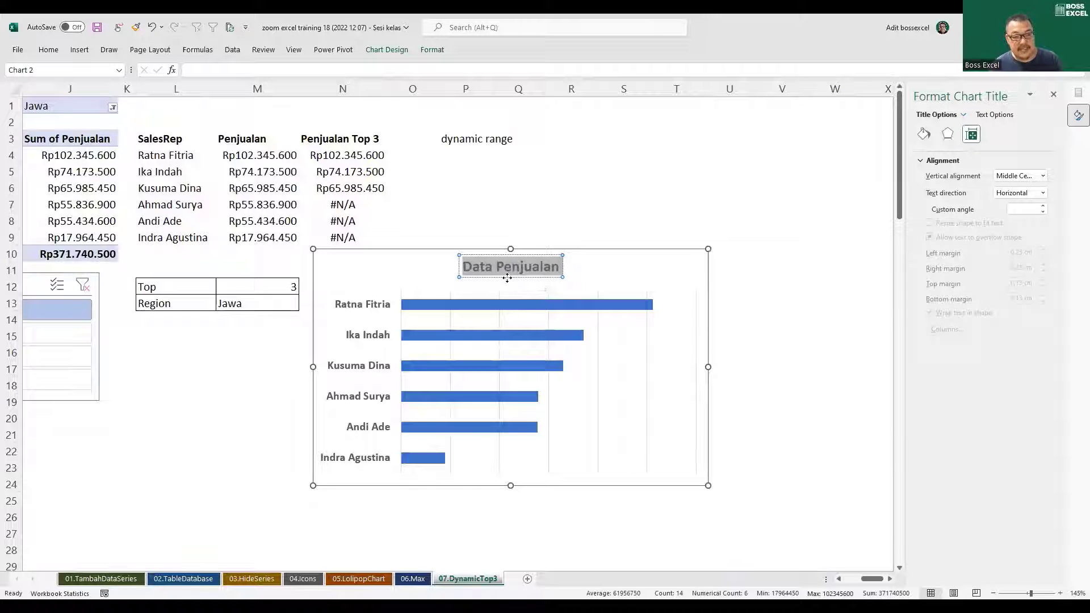
Move the chart title to the chart's upper-left corner, above the sales rep labels
left_click_drag(504, 278, 379, 276)
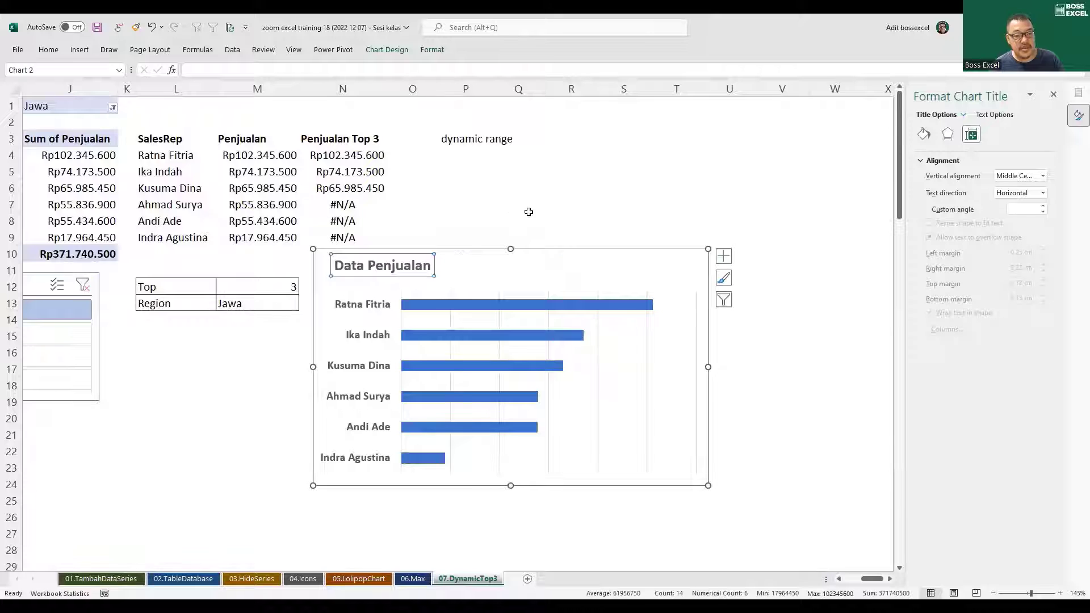
left_click(518, 204)
left_click(400, 266)
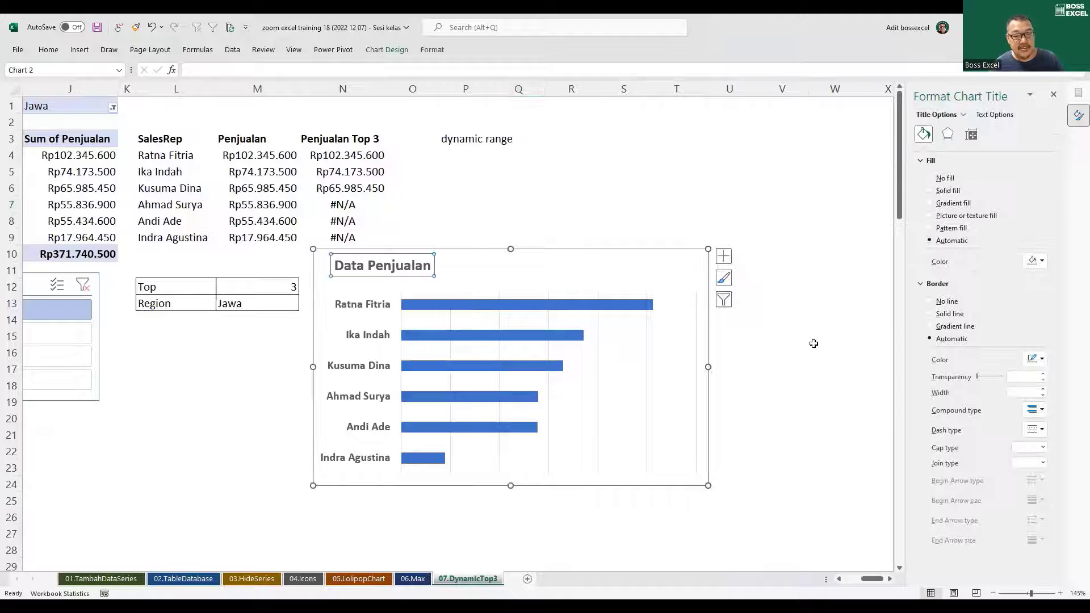
left_click(813, 338)
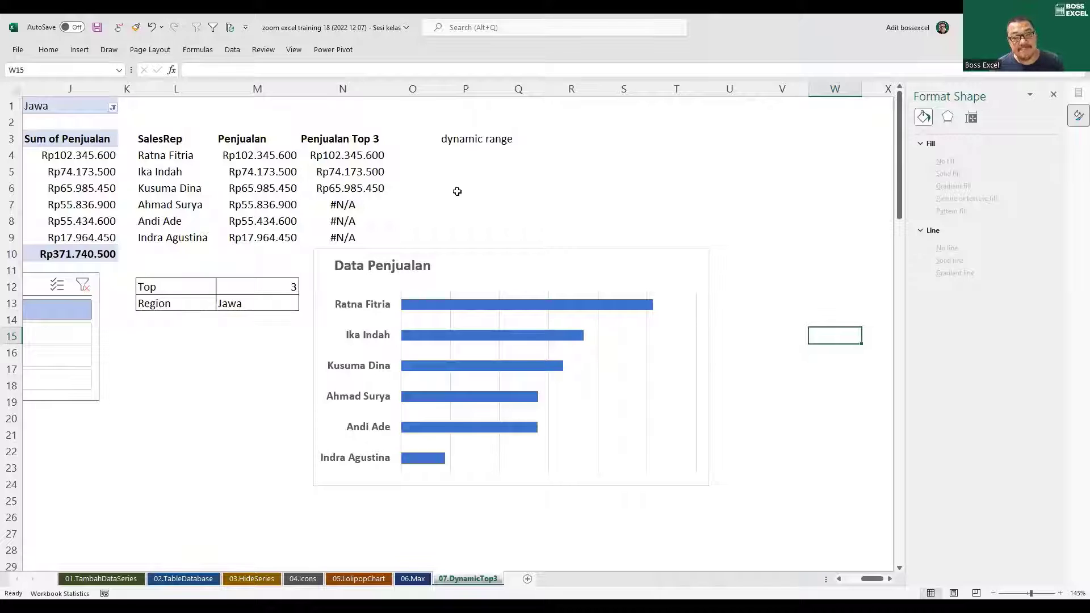
Copy the Penjualan Top 3 column, N3:N9, into the bar chart as a second data series
left_click(462, 251)
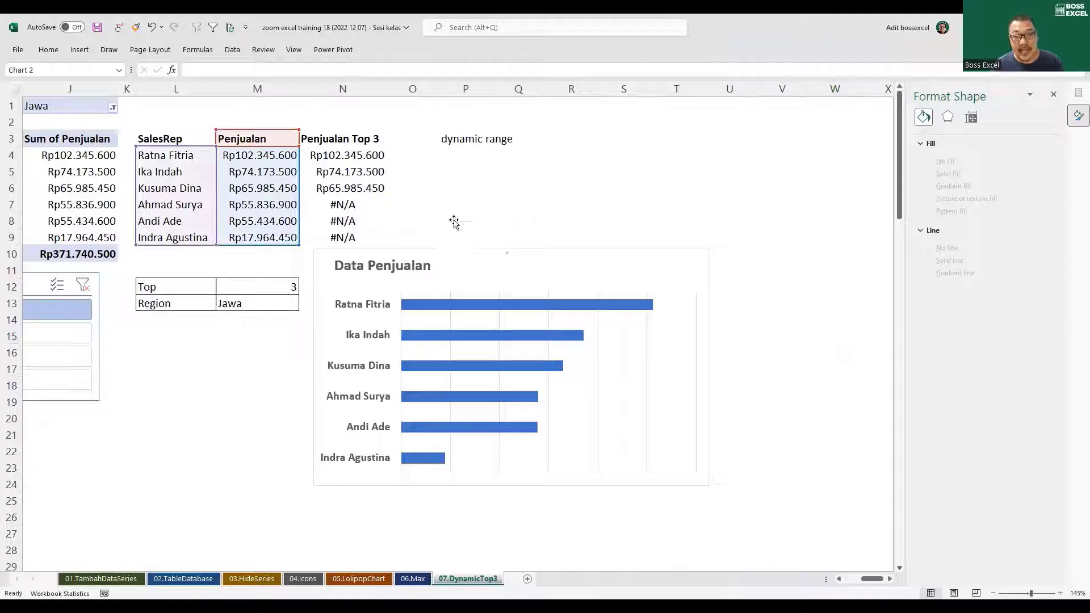
left_click_drag(358, 139, 365, 232)
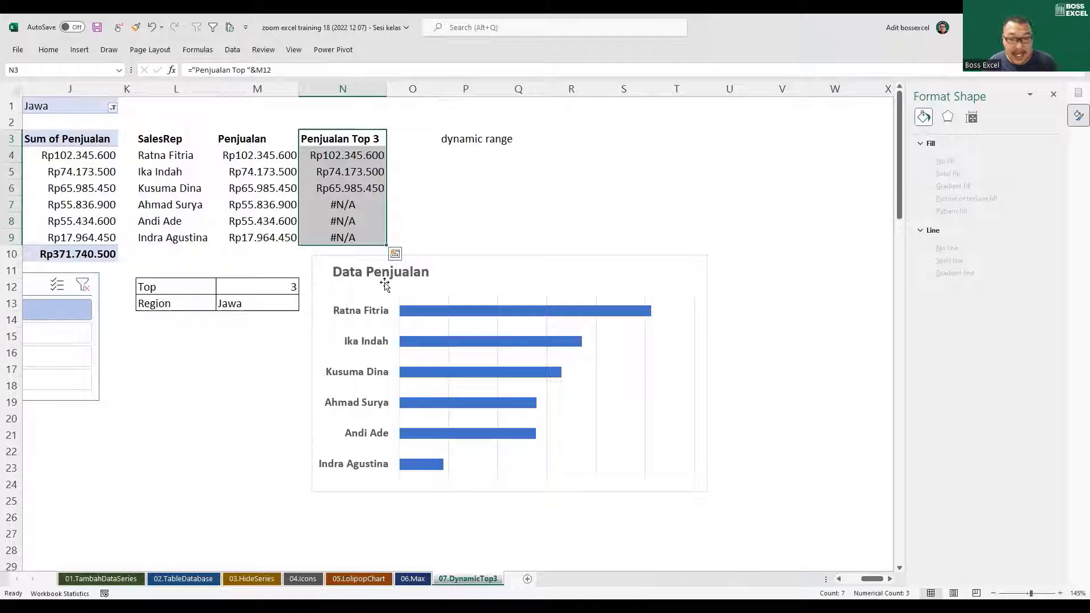
key("ctrl+c")
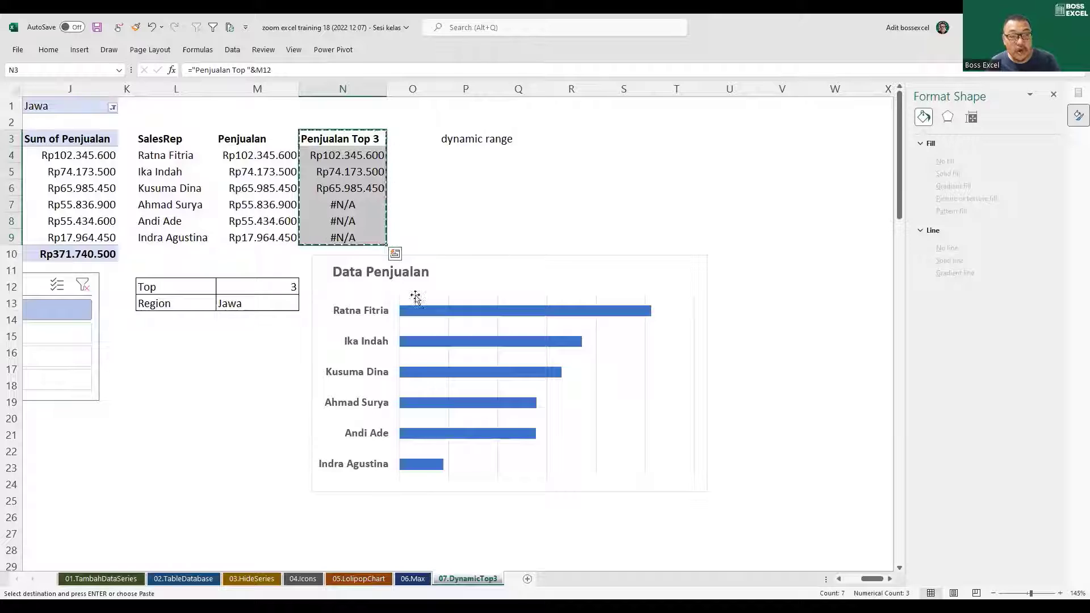
left_click(471, 278)
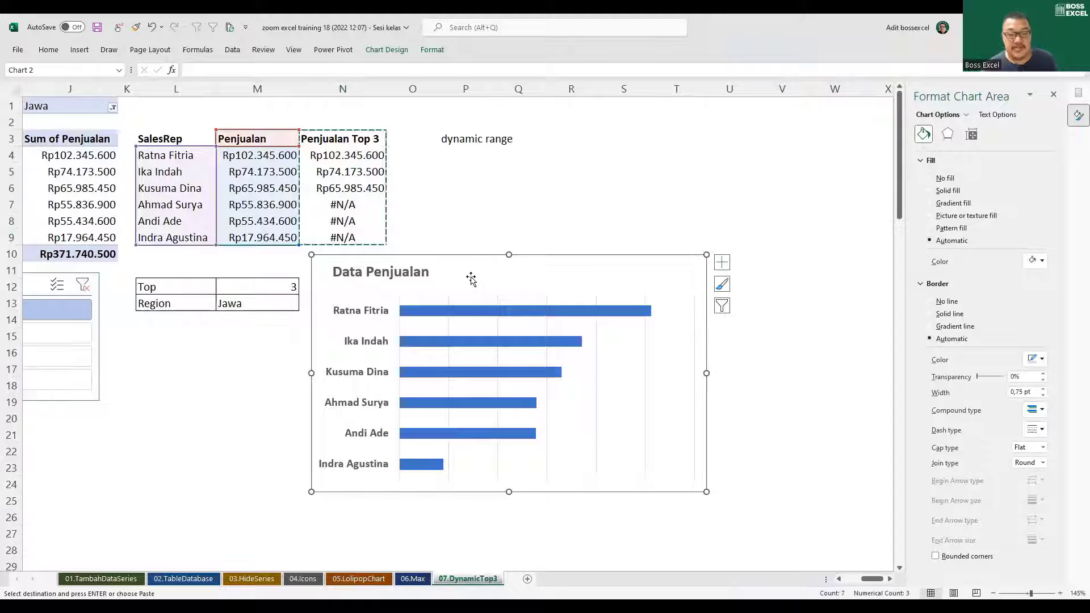
key("ctrl+v")
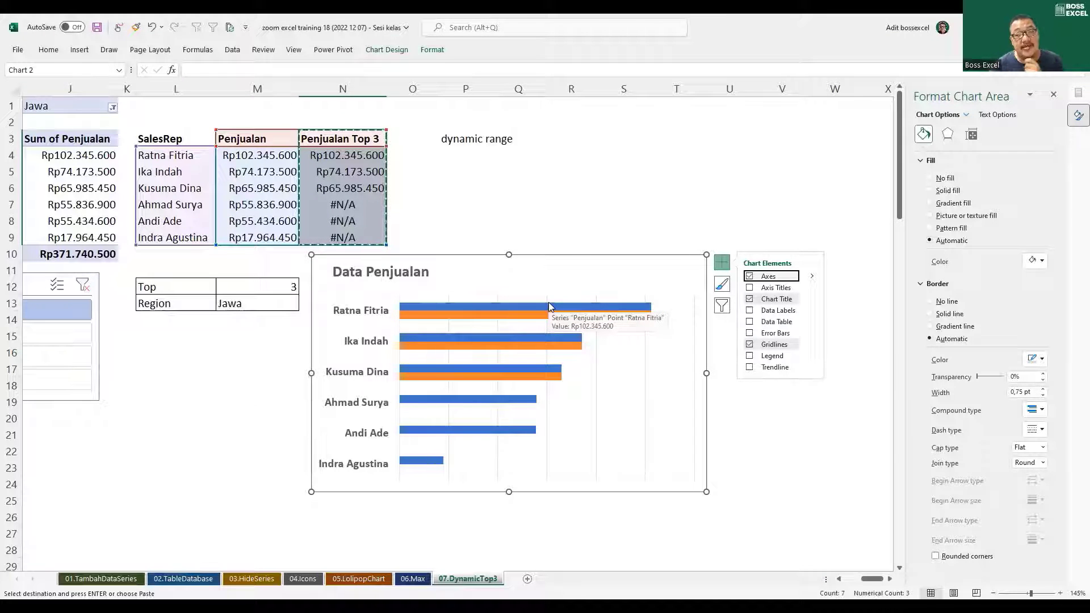
Fill the Penjualan series bars with grey and set the series overlap to 100%
left_click(534, 402)
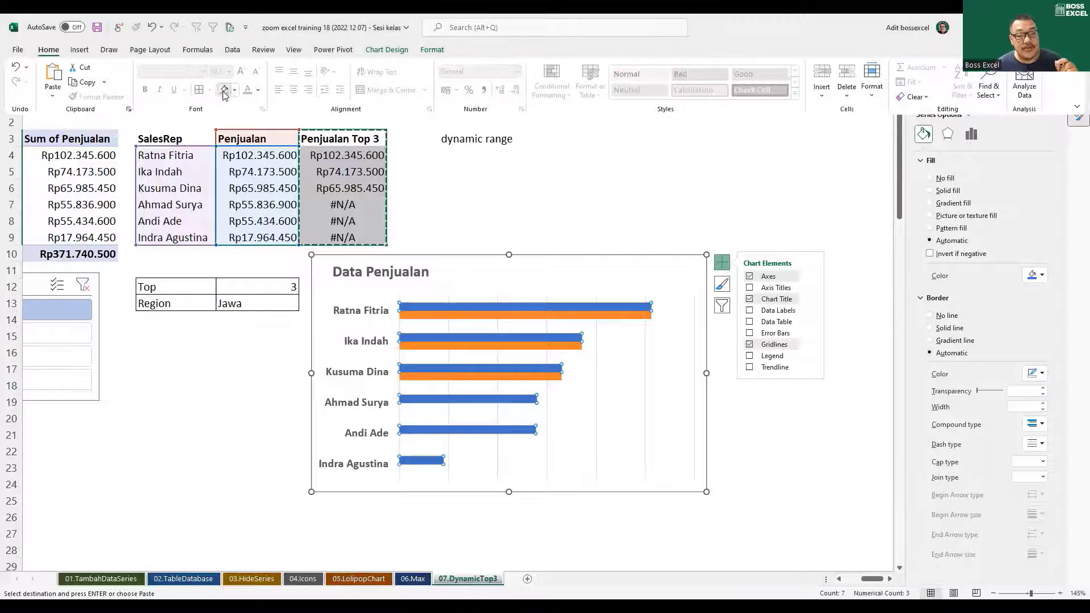
left_click(224, 90)
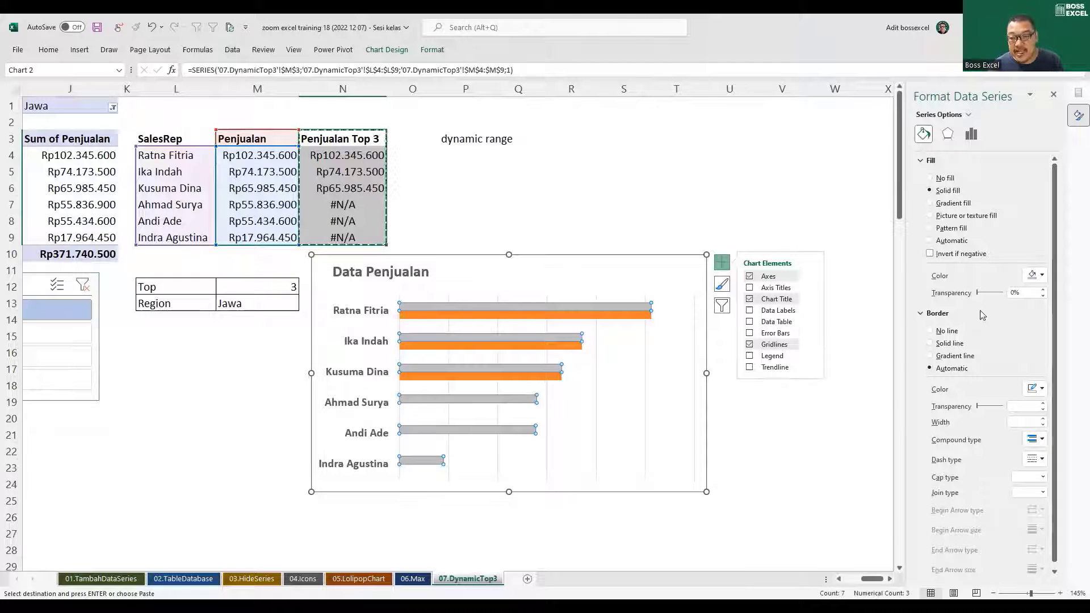
right_click(610, 310)
left_click(664, 435)
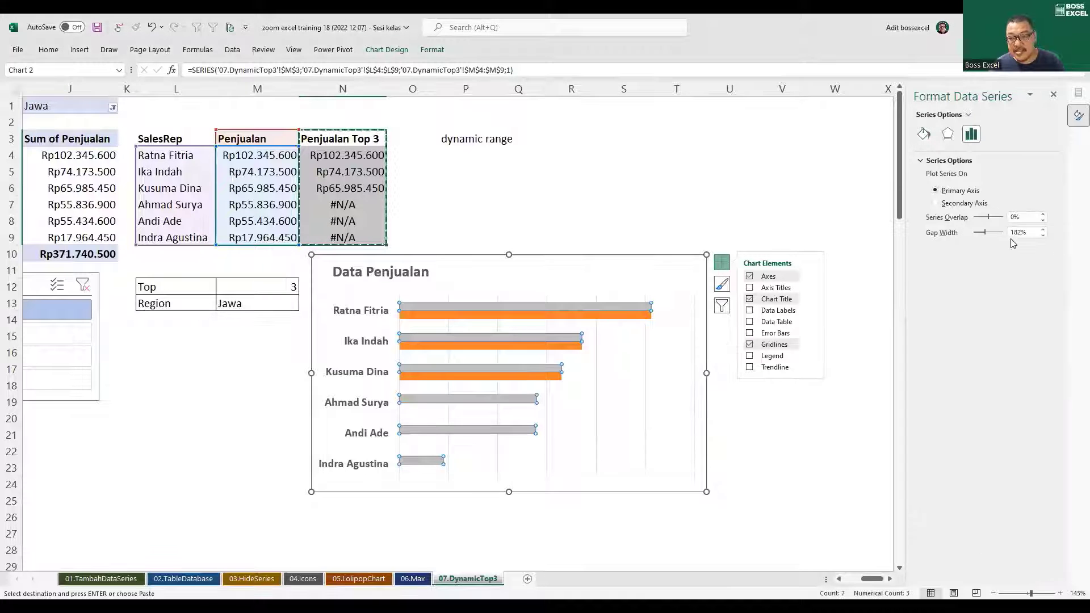
left_click_drag(1024, 217, 982, 224)
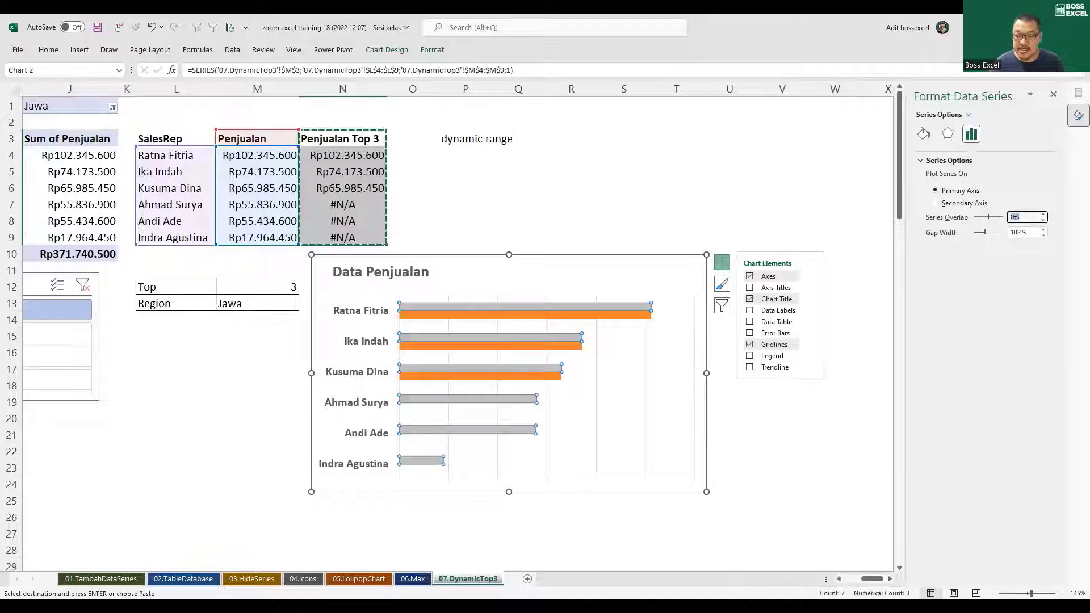
type("100")
key("Return")
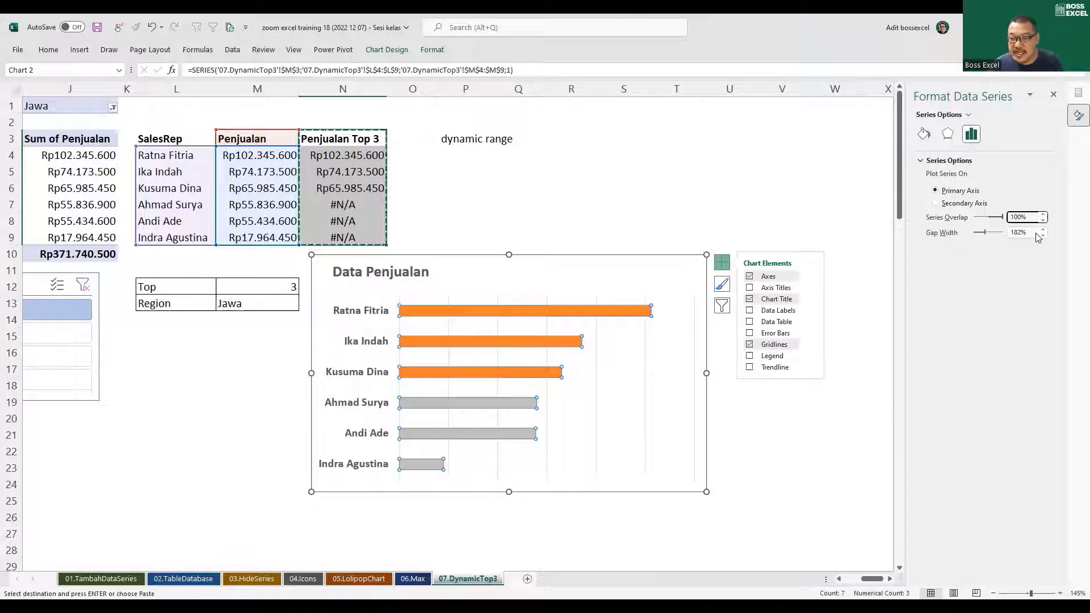
Set the gap width of the chart's bars to 85%
left_click_drag(1030, 233, 988, 235)
type("85")
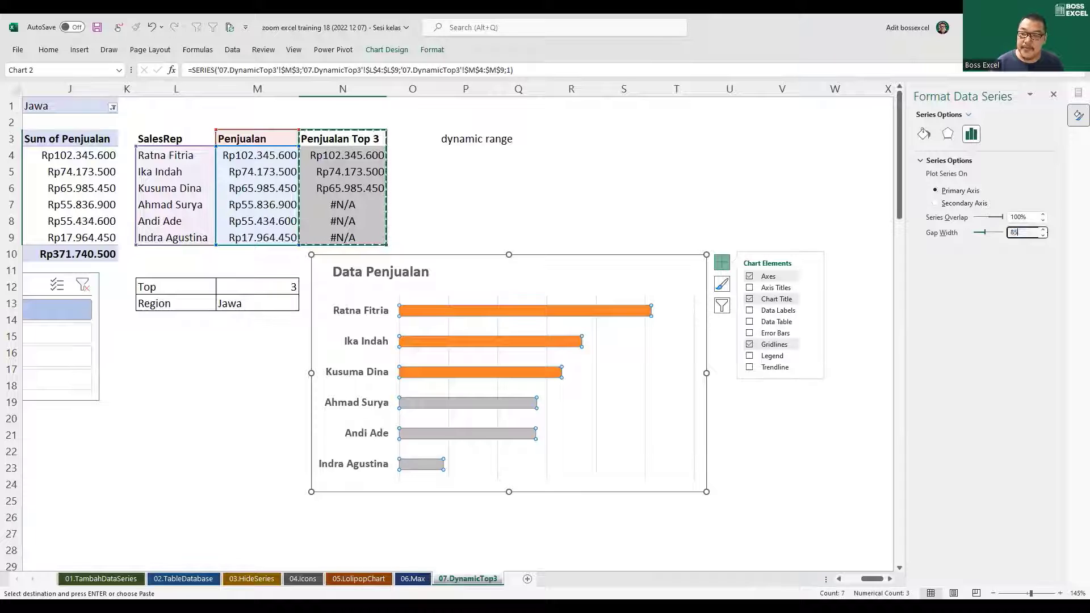
key("Return")
left_click(765, 439)
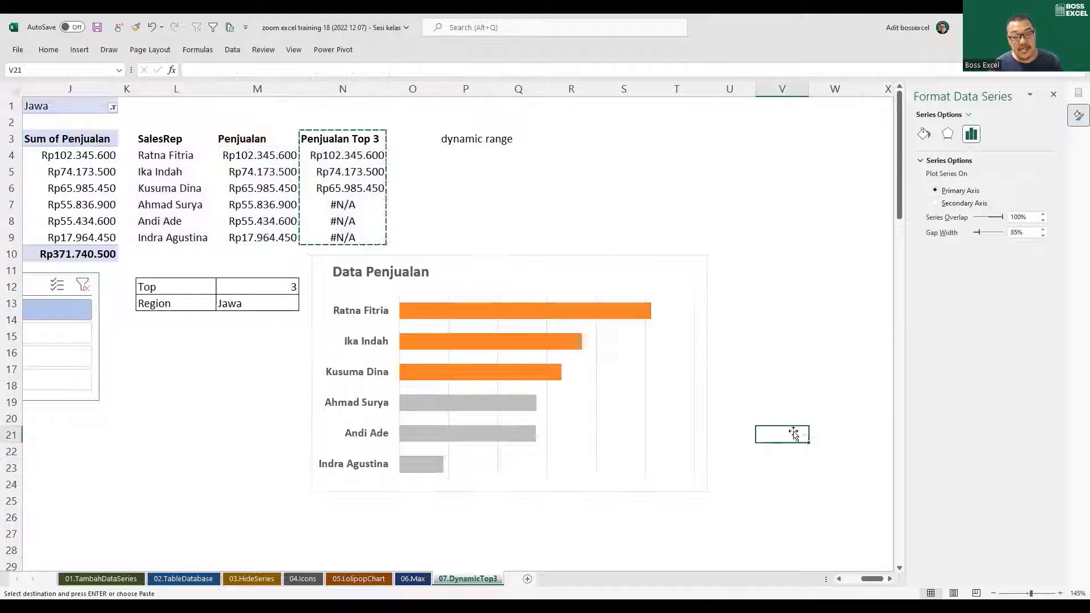
left_click(638, 269)
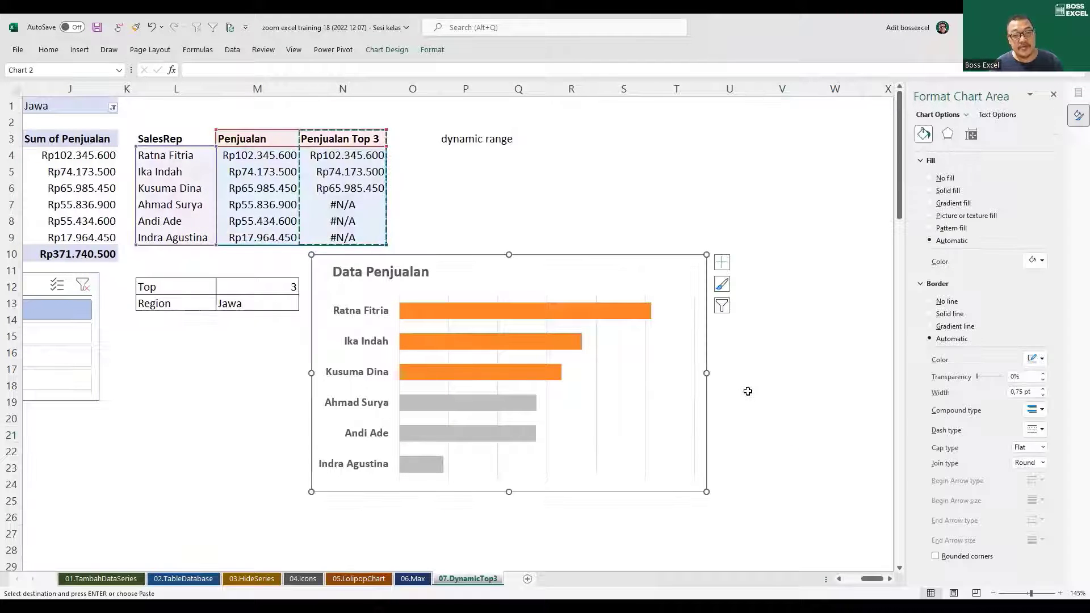
Add data labels to the orange Penjualan Top 3 bars in the chart
left_click(633, 314)
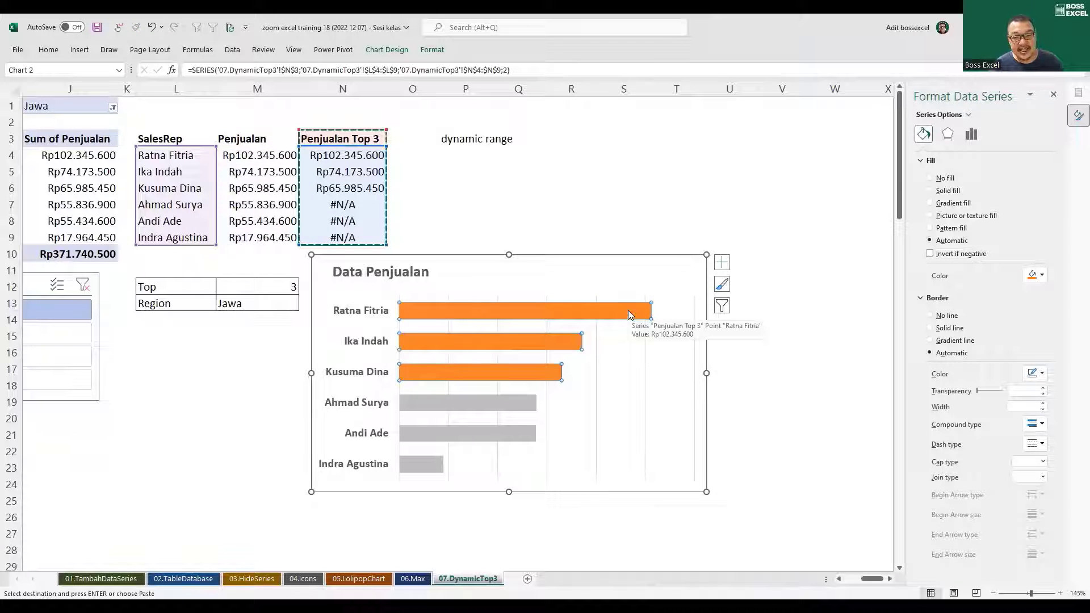
right_click(628, 310)
left_click(690, 404)
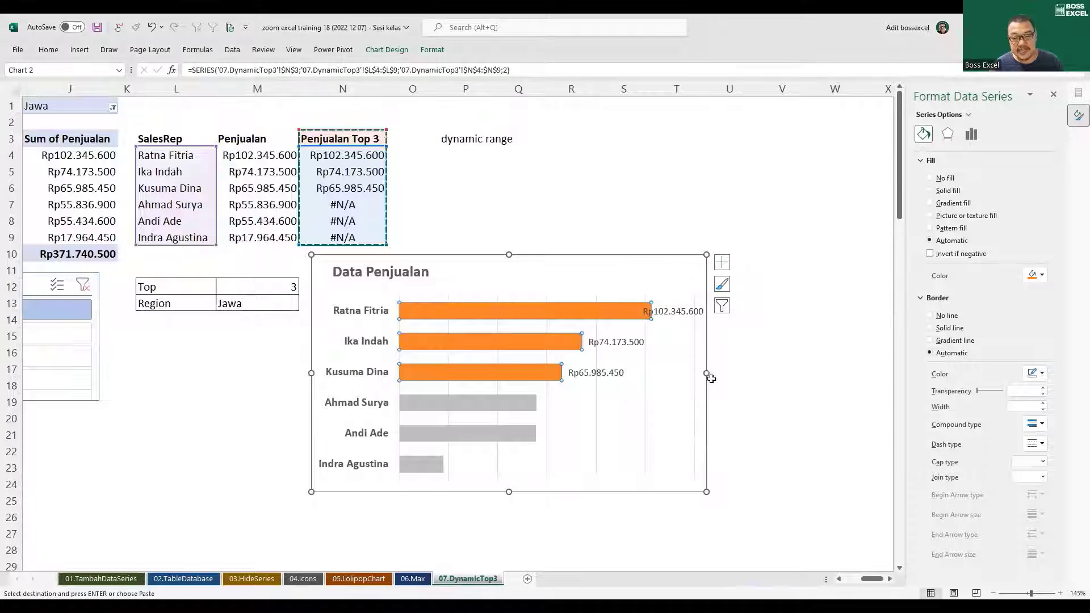
Format the Penjualan Top 3 data labels as bold white text and position them at Inside End
left_click(673, 313)
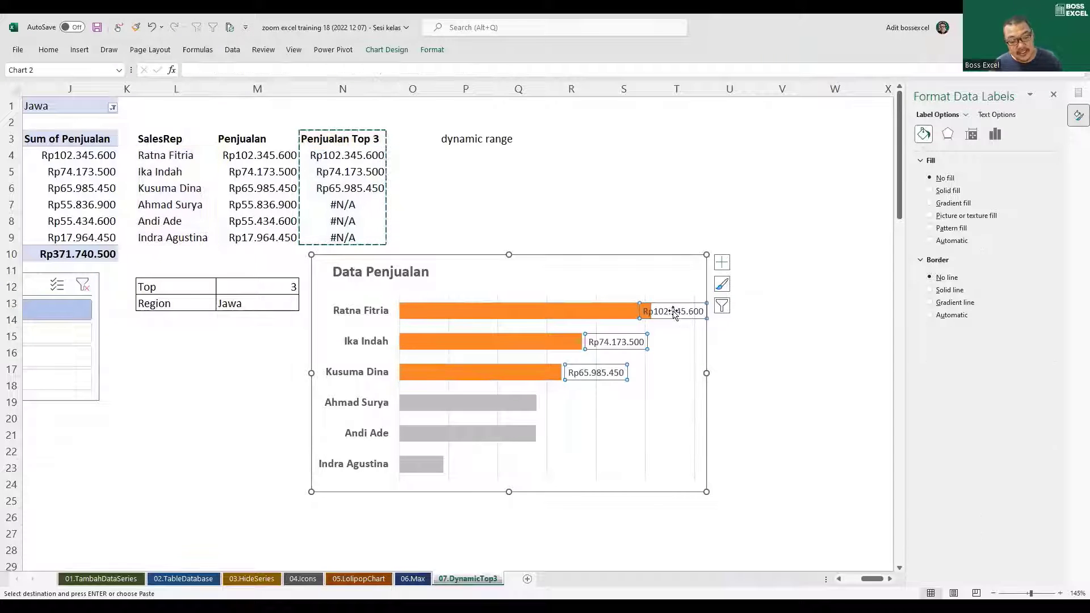
key("ctrl+b")
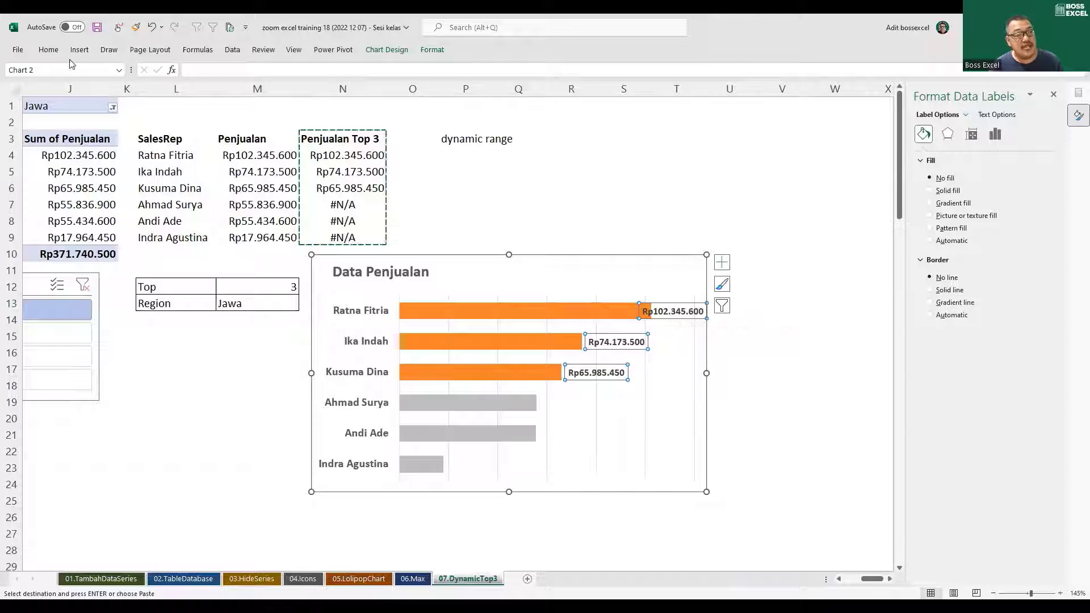
left_click(49, 49)
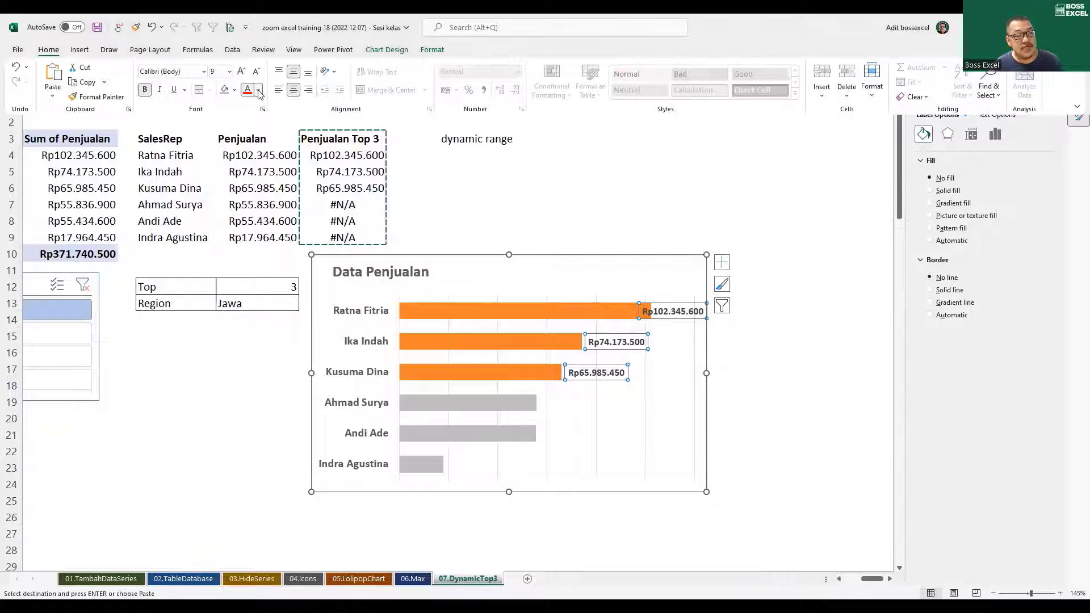
left_click(258, 91)
left_click(249, 136)
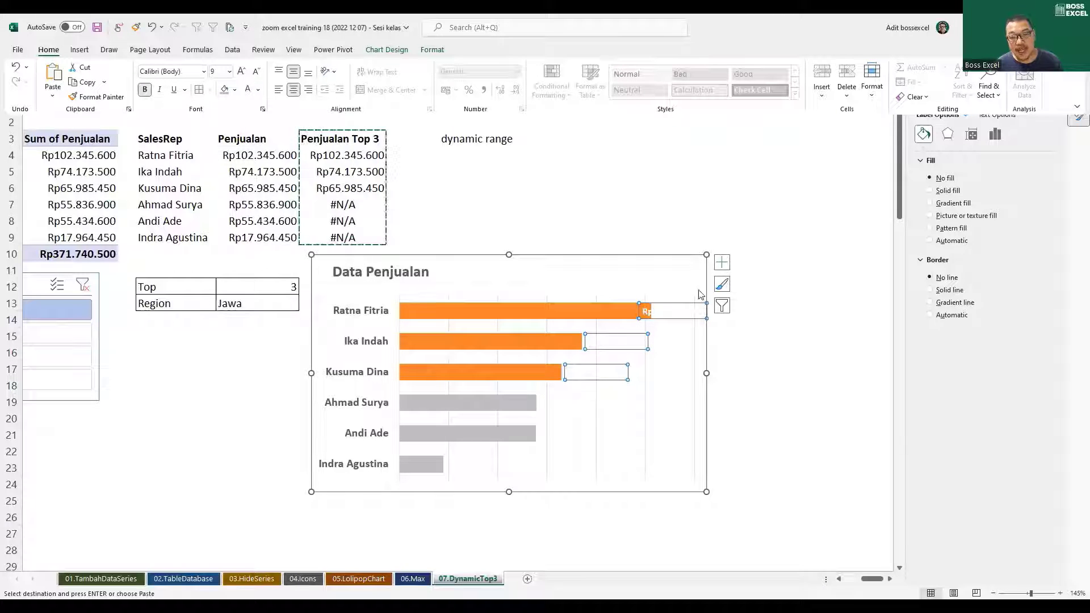
right_click(702, 321)
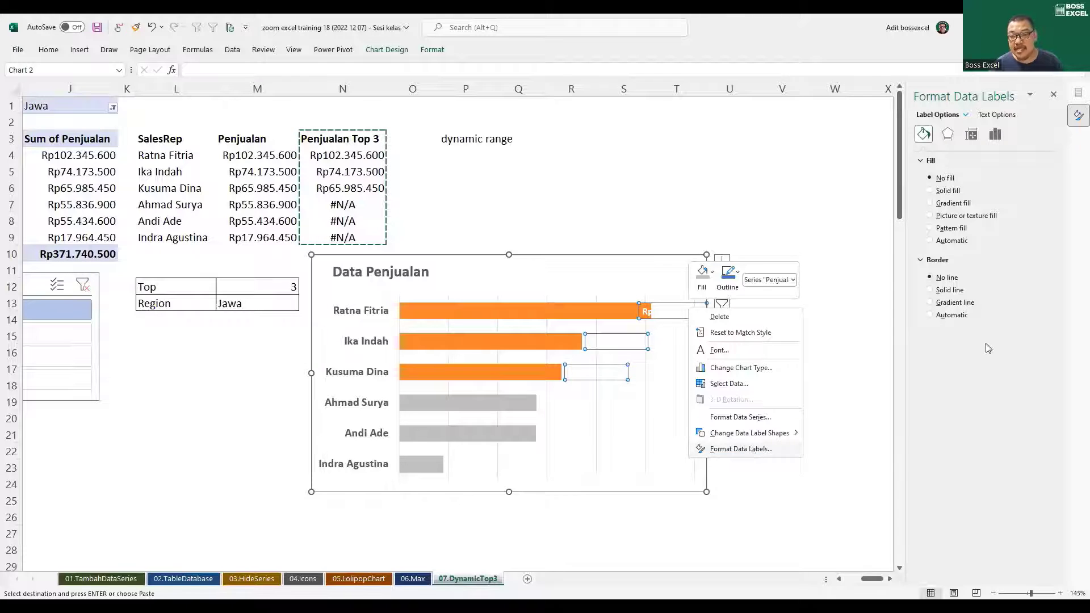
left_click(971, 335)
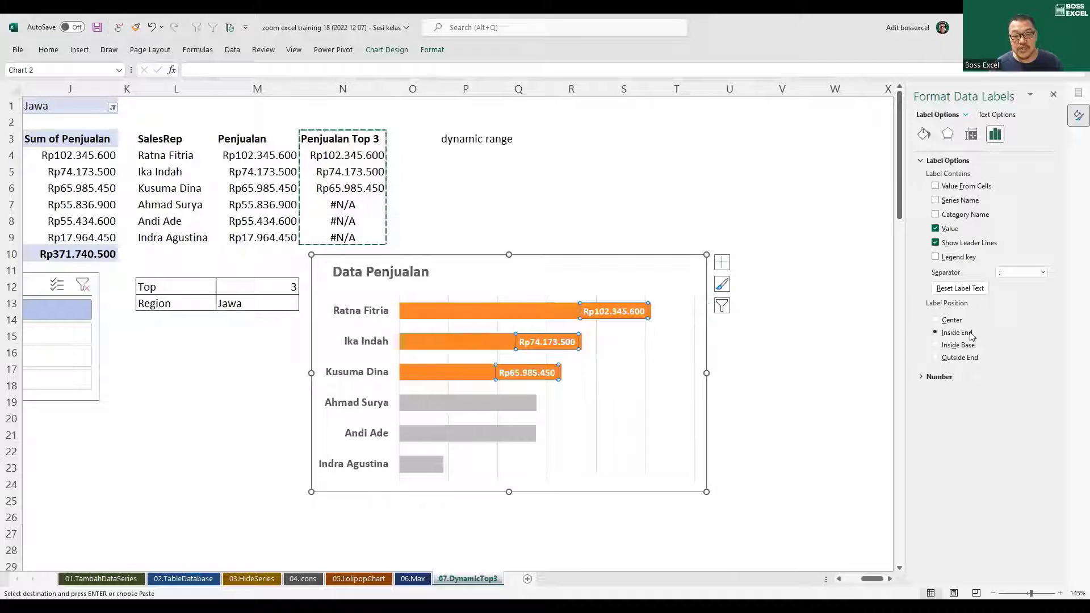
left_click(791, 401)
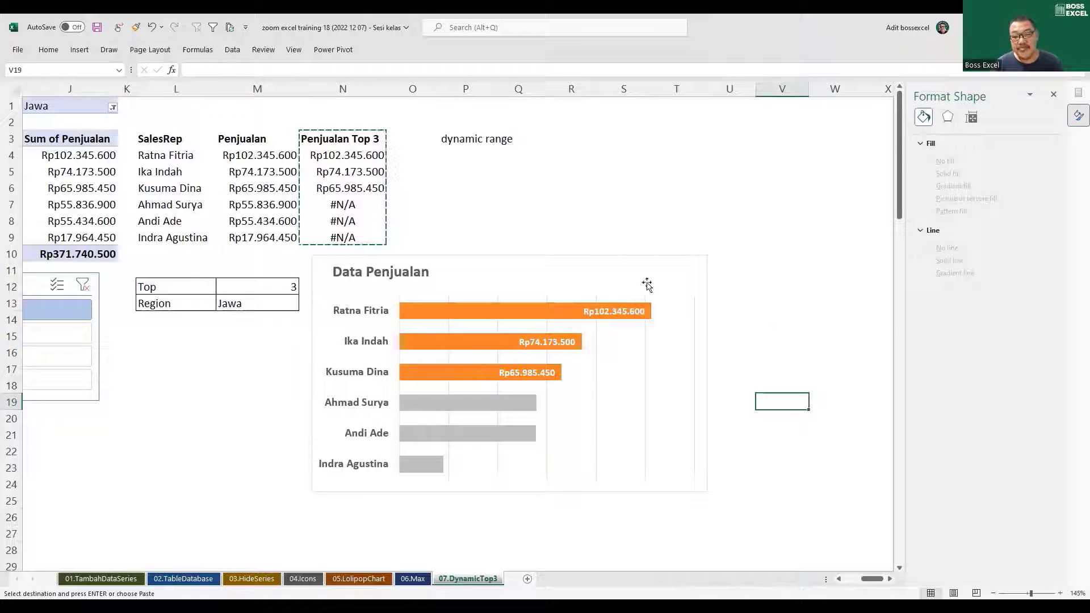
Shrink the chart's plot area from its upper edge to leave room beneath the Data Penjualan title
left_click(423, 277)
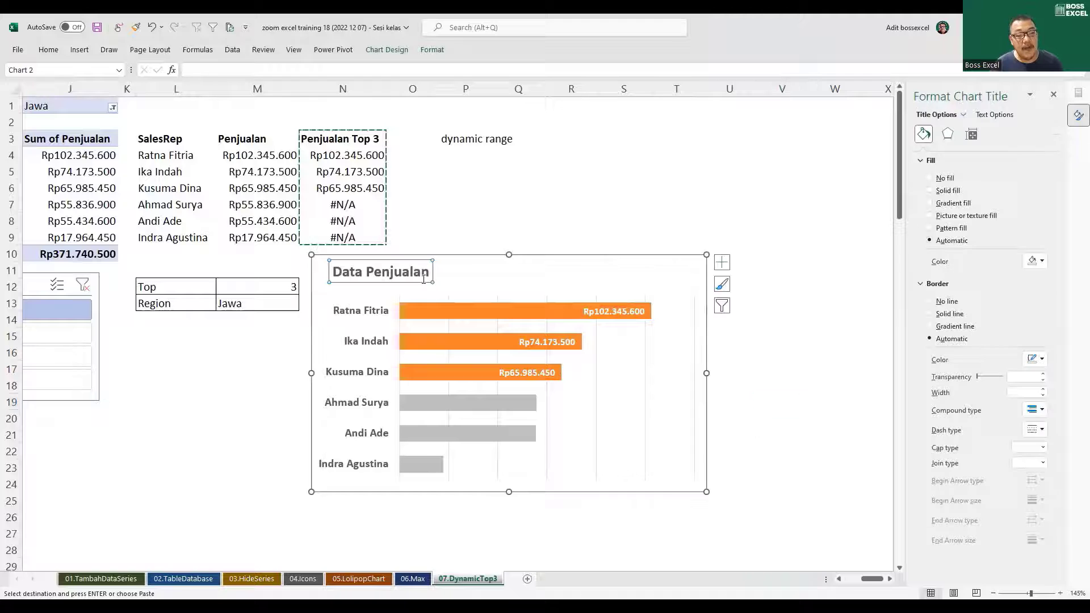
left_click(436, 305)
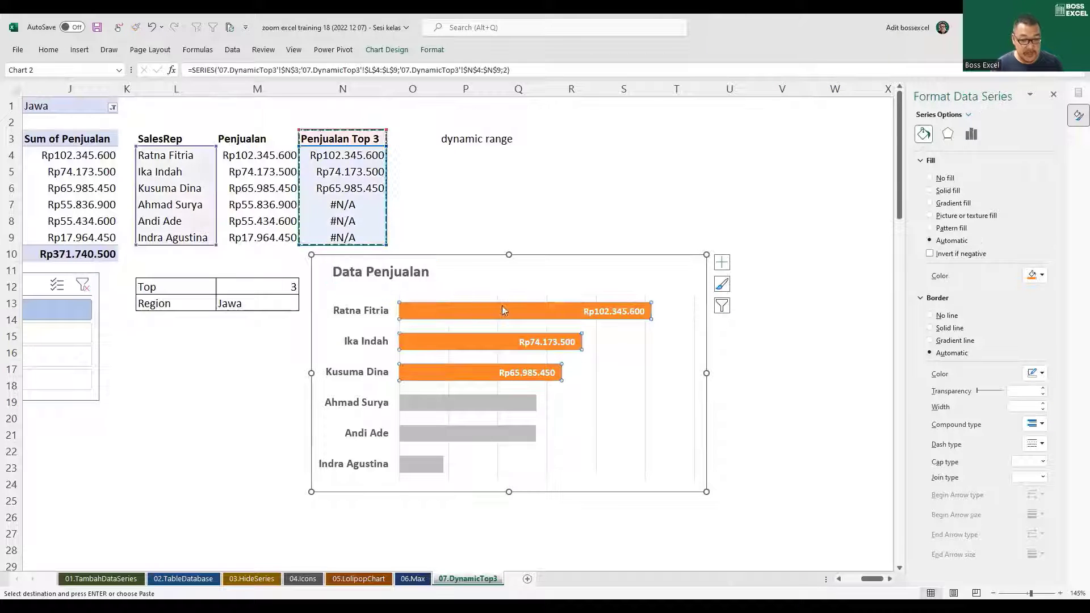
left_click(540, 291)
left_click(522, 301)
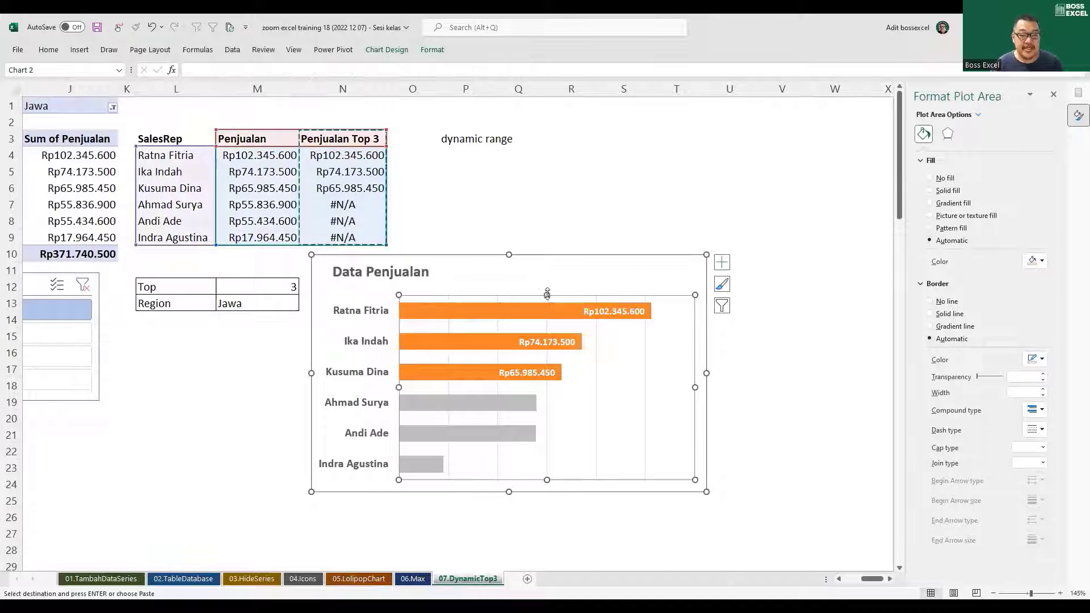
left_click_drag(547, 295, 546, 315)
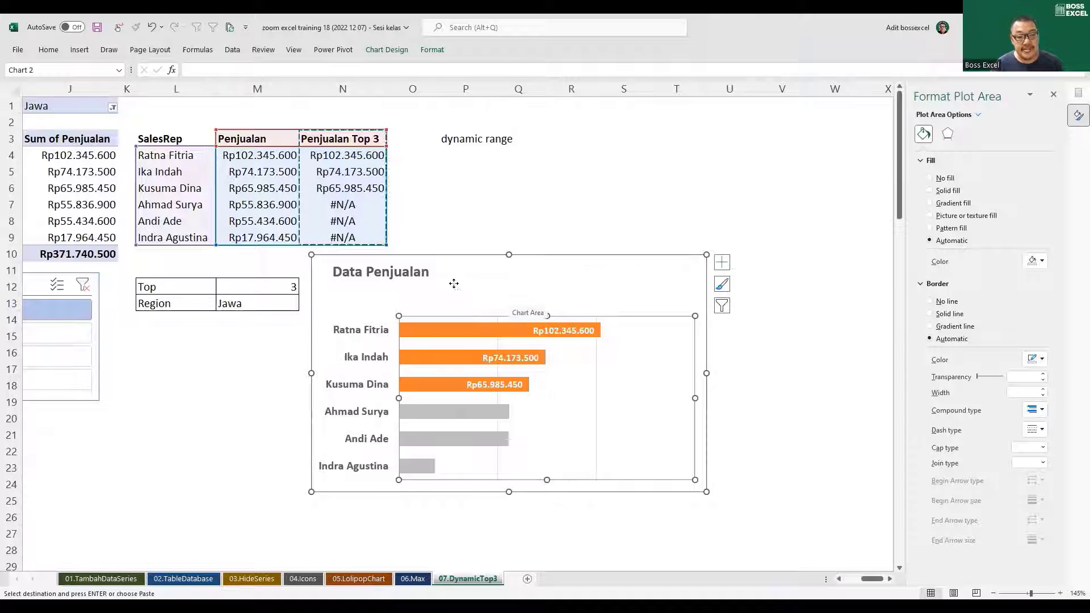
Insert a text box inside the chart beneath the Data Penjualan title, with the placeholder text "fdgd"
left_click(465, 290)
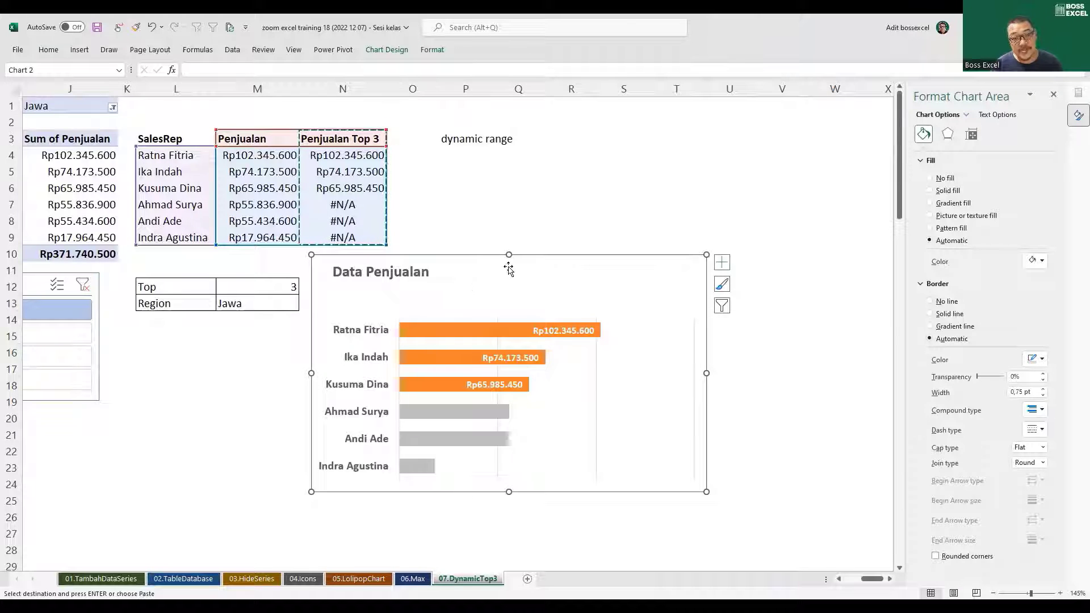
left_click(430, 52)
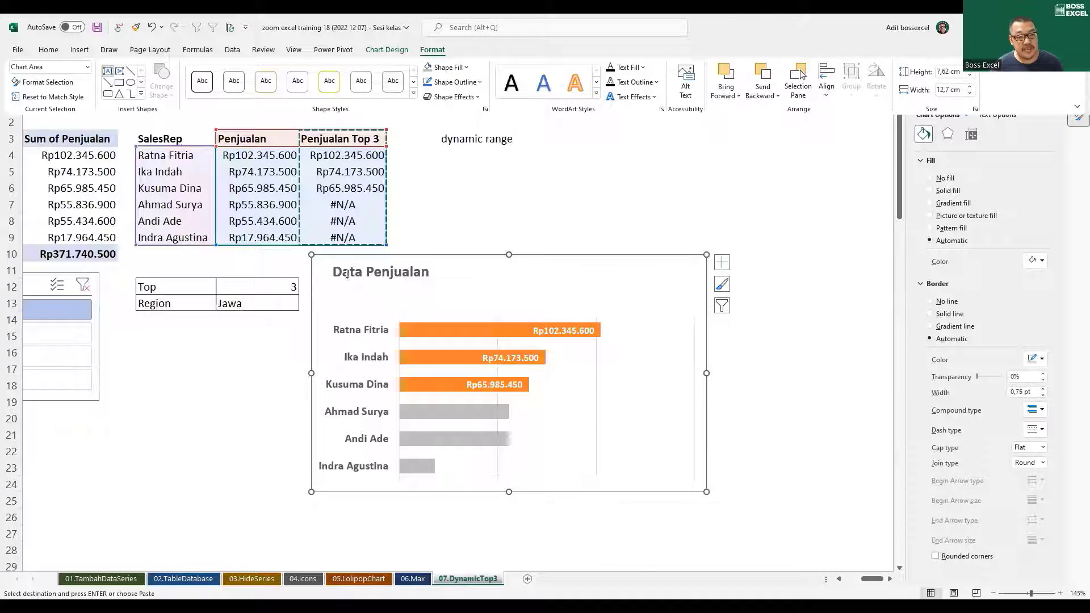
left_click_drag(334, 284, 517, 302)
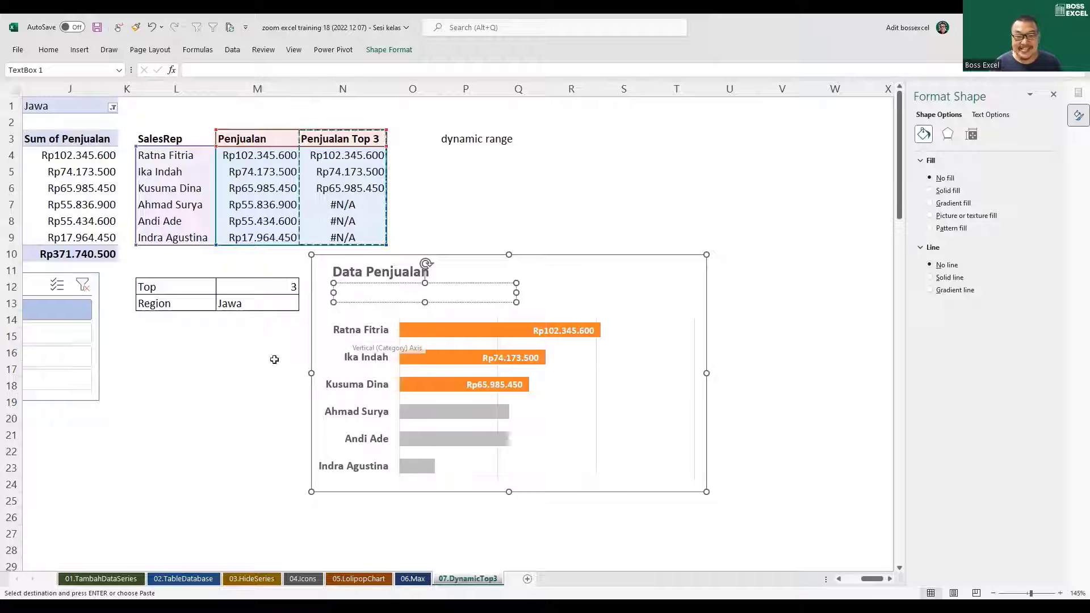
type("fdgd")
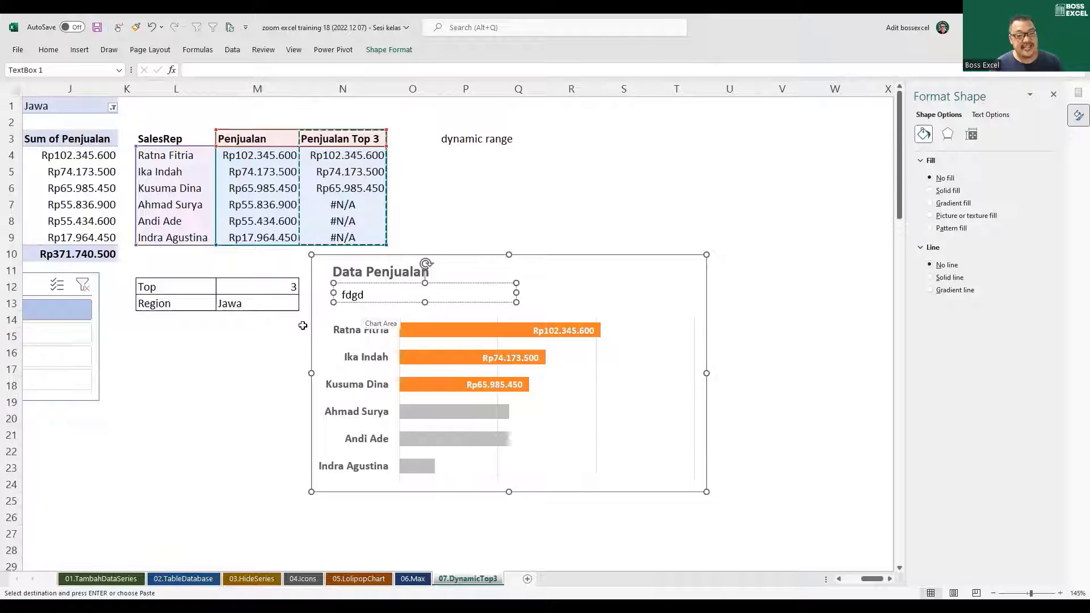
Enter the formula ="di Region "&M13&" untuk TOP "&M12 in cell L15
left_click(209, 338)
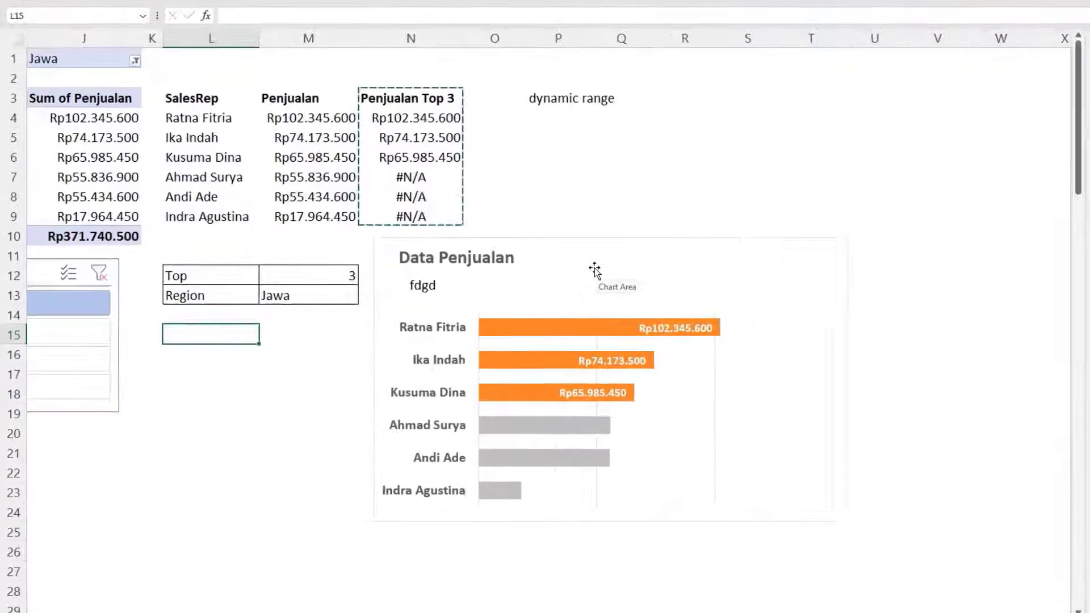
type("\"")
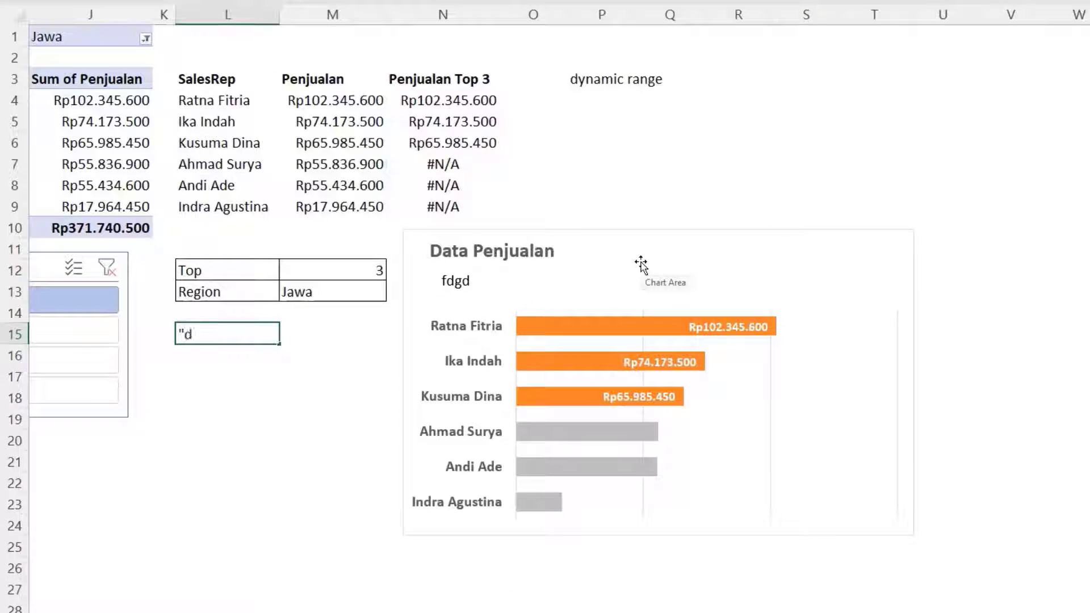
key("BackSpace")
type("\"di Regio")
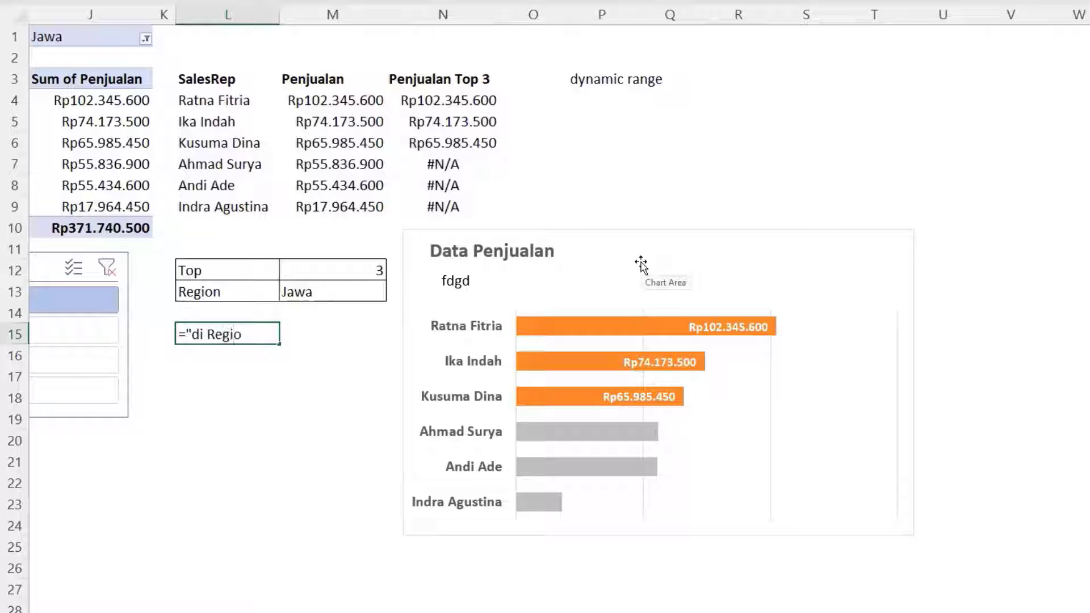
type("n \"")
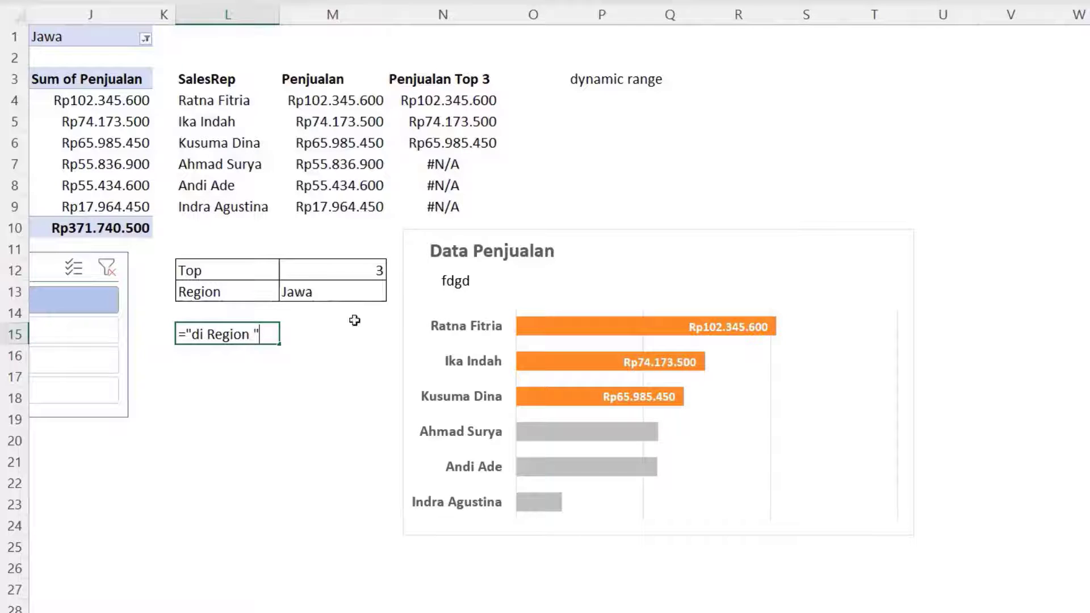
scroll(247, 305, "left", 3)
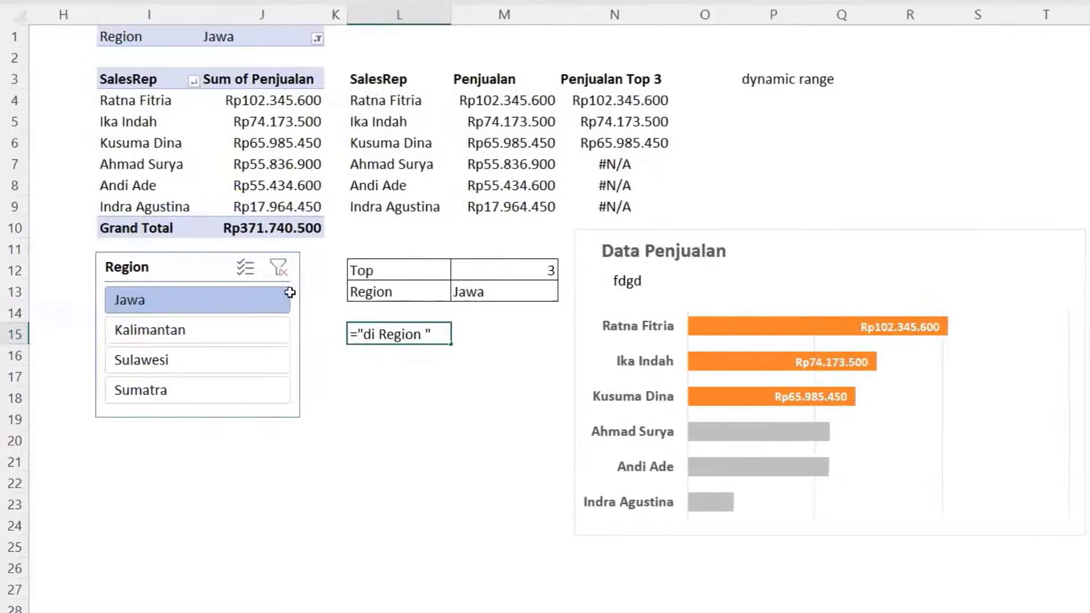
left_click(478, 292)
double_click(390, 337)
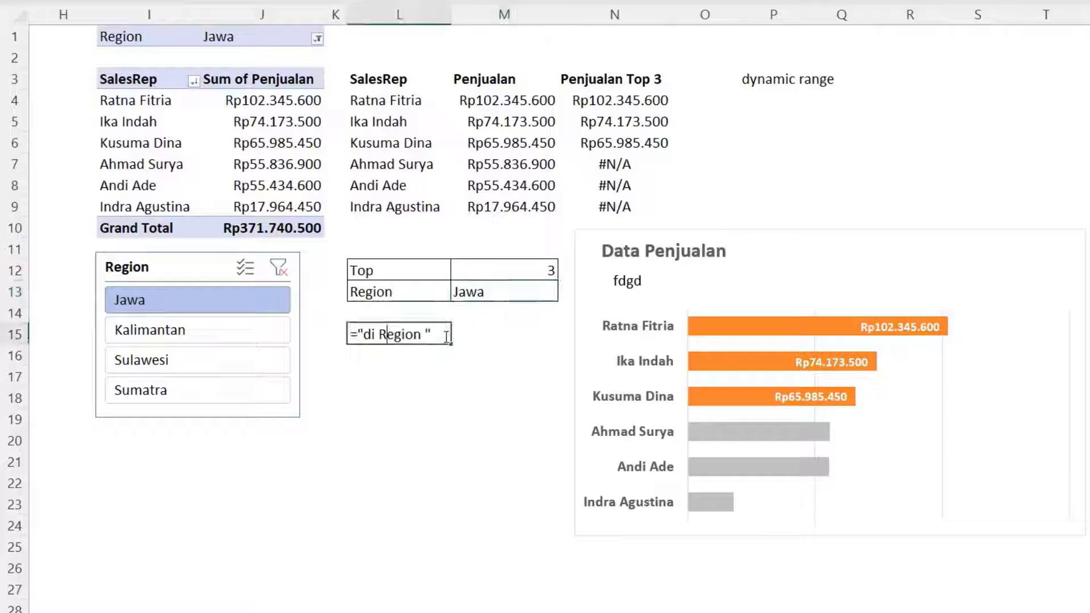
type("&")
left_click(495, 291)
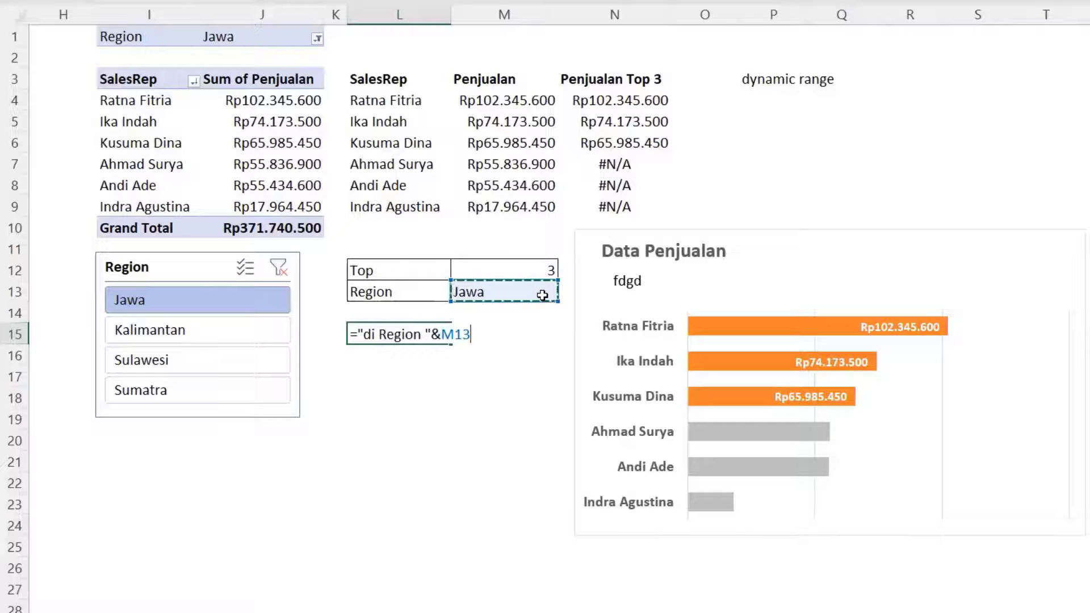
type("&")
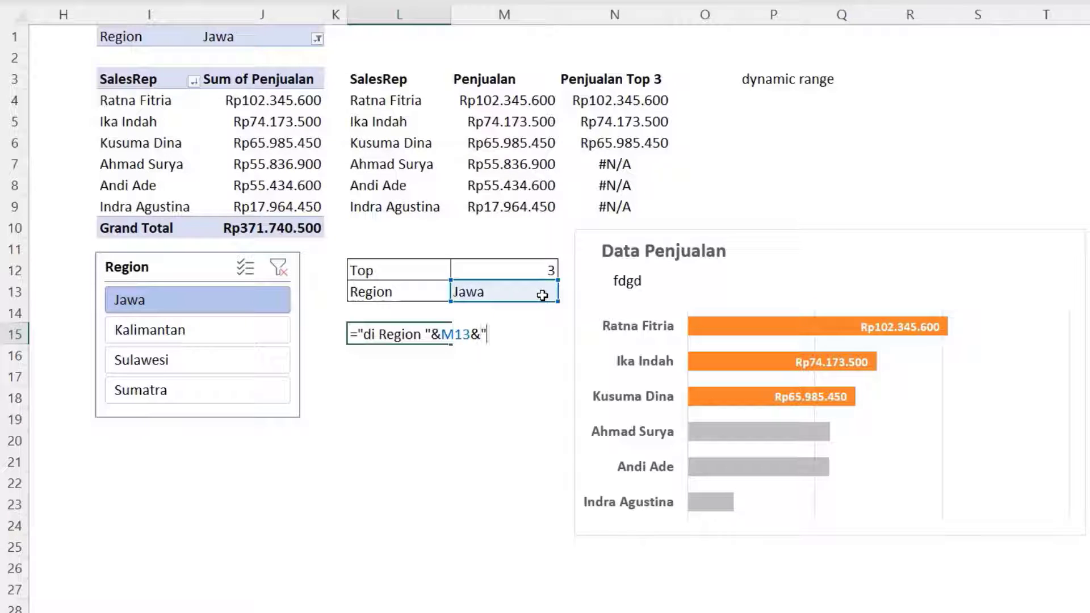
type("\" untuk")
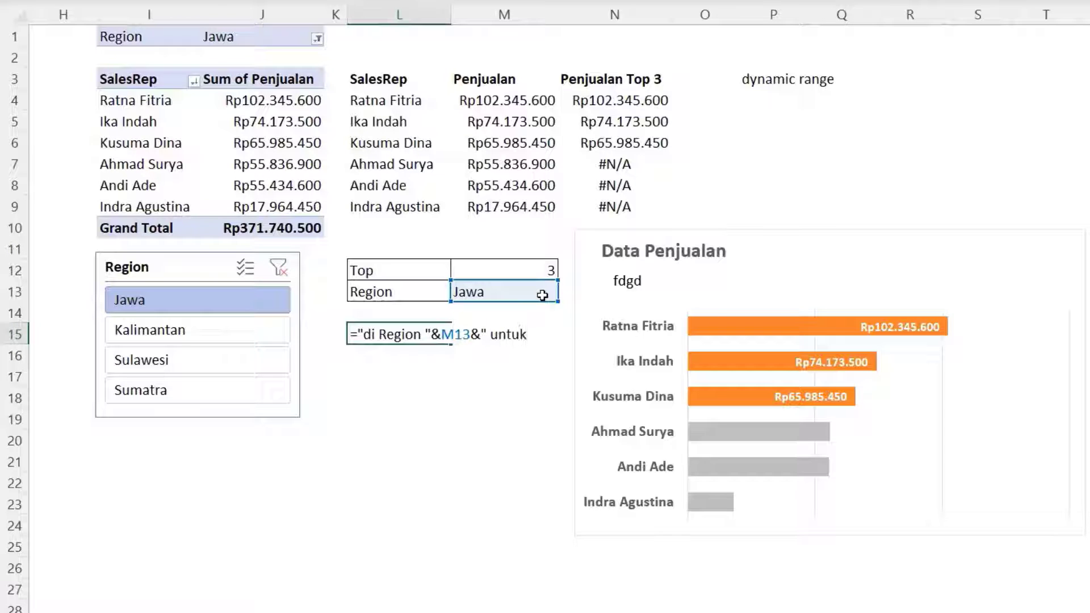
type(" TOP")
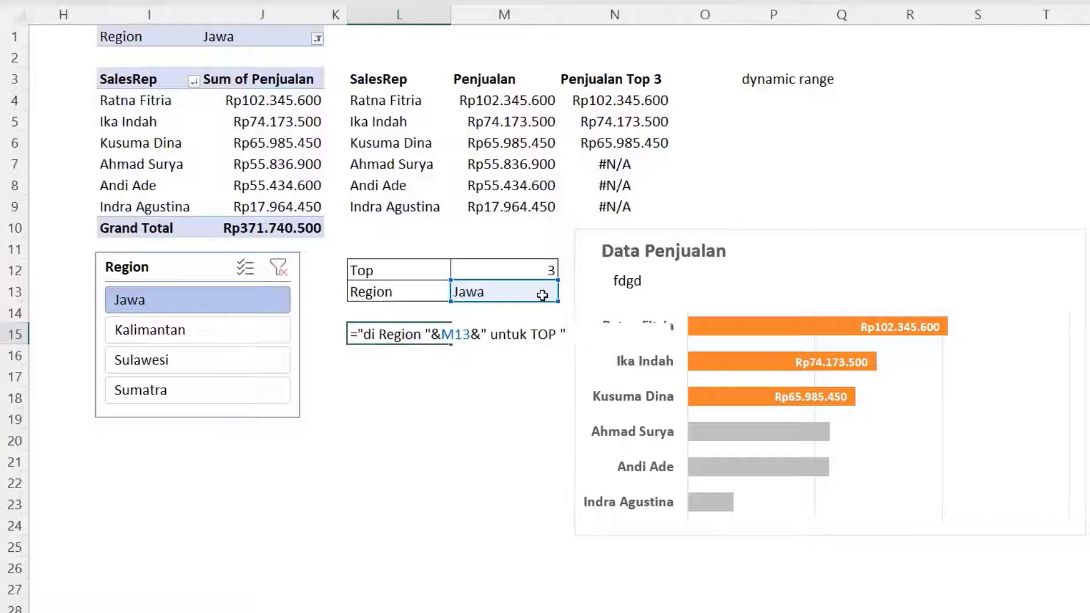
type(" \"&")
left_click(542, 273)
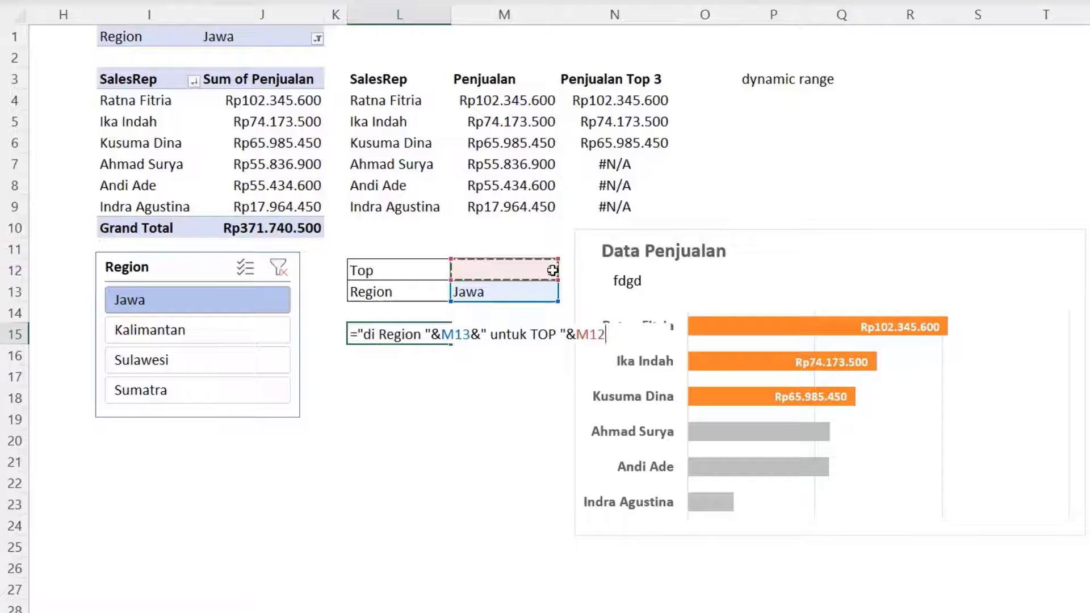
key("Return")
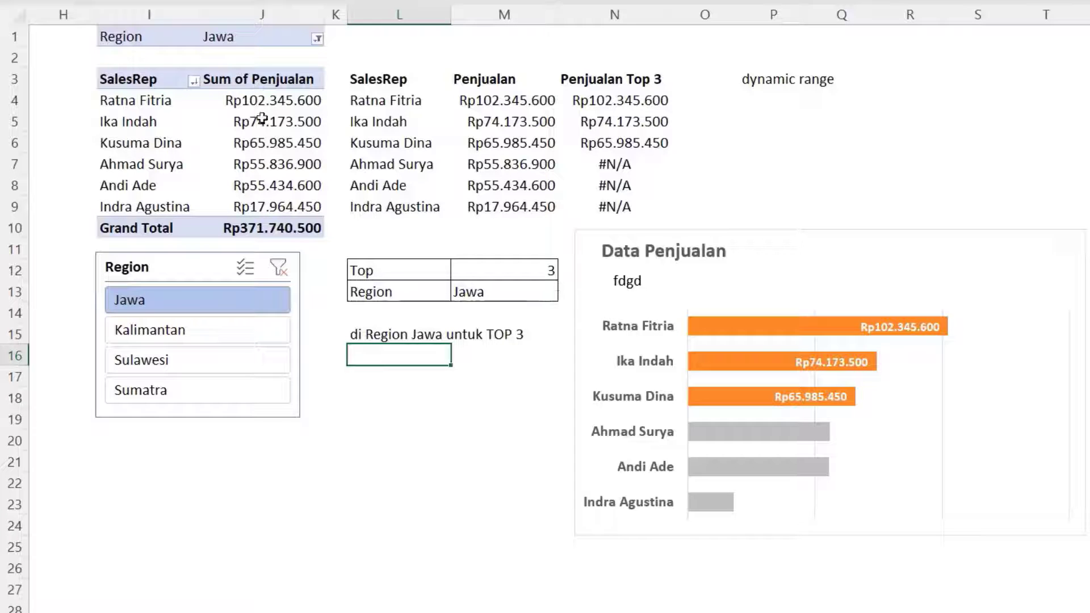
Filter the Region slicer to Kalimantan and set the Top value in M12 to 2
left_click(222, 329)
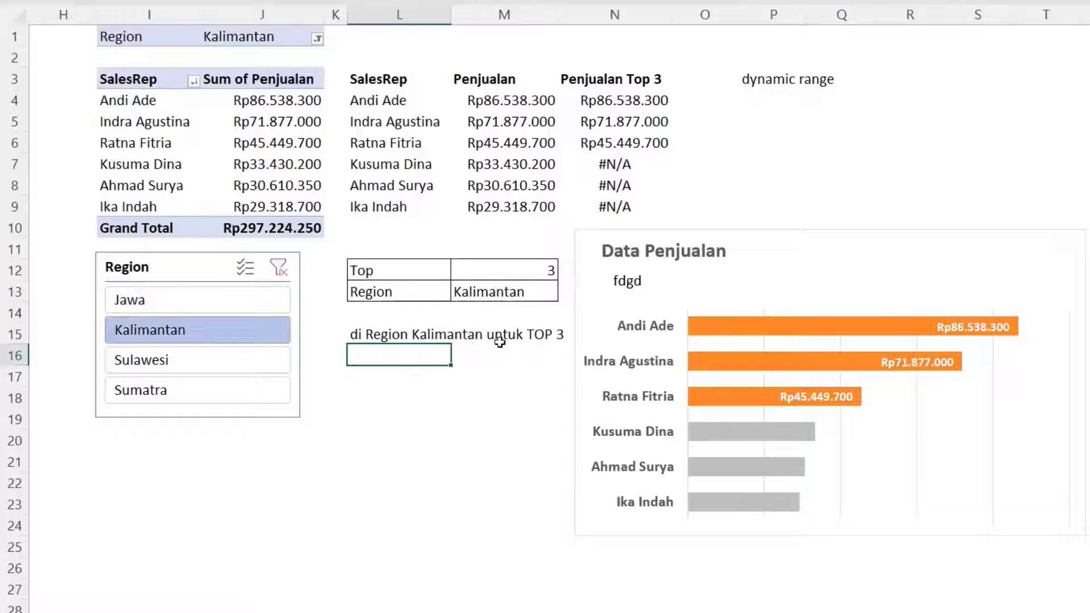
left_click(551, 271)
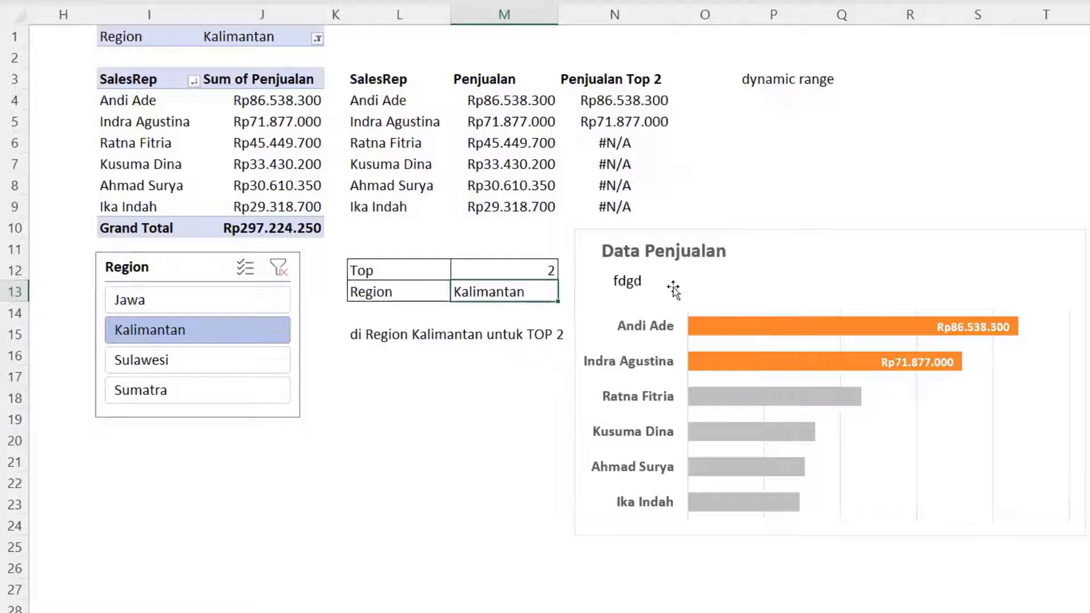
Replace the placeholder text in the chart's text box with a link to cell L15
left_click(642, 278)
left_click(641, 279)
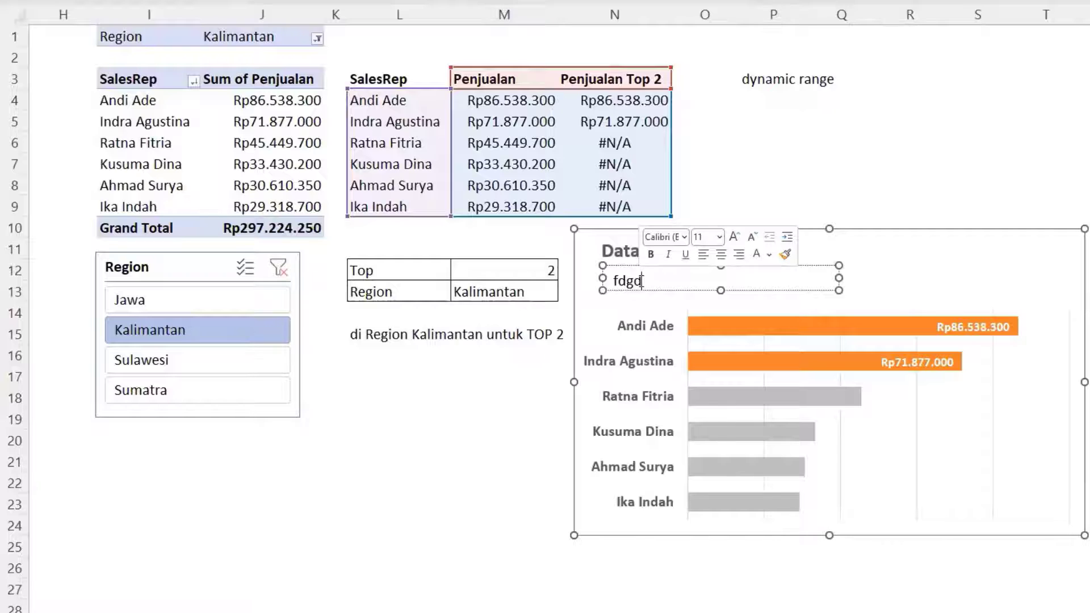
key("BackSpace")
key("BackSpace")
key("BackSpace")
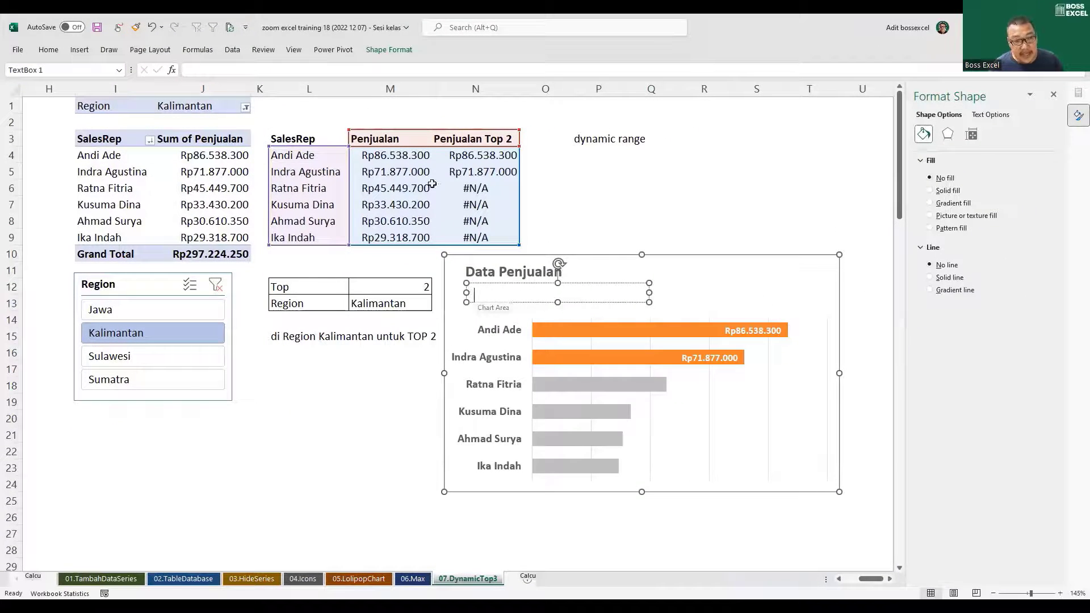
left_click(350, 68)
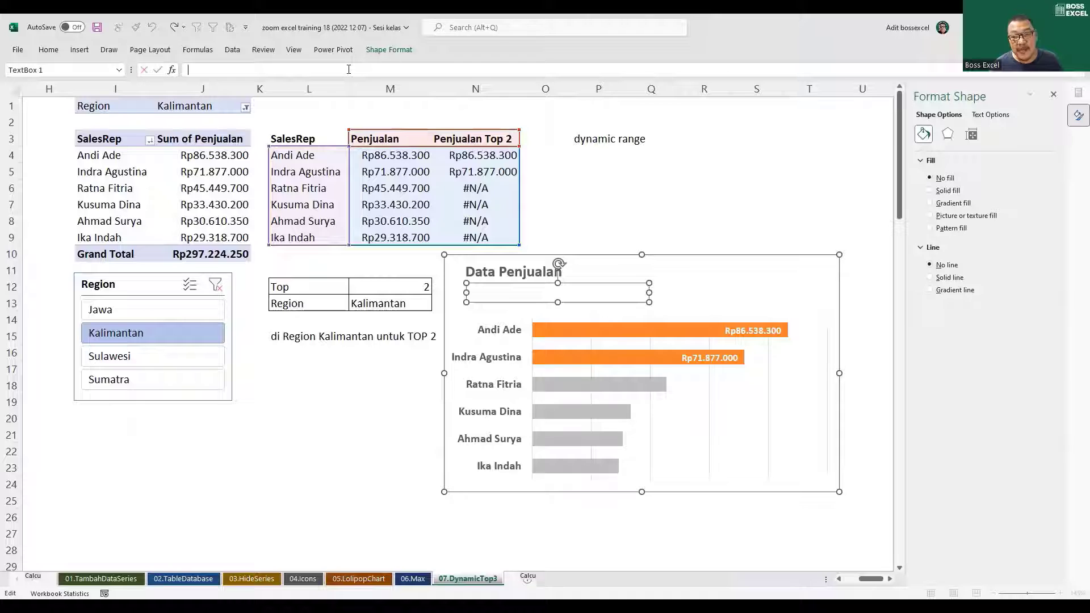
type("=")
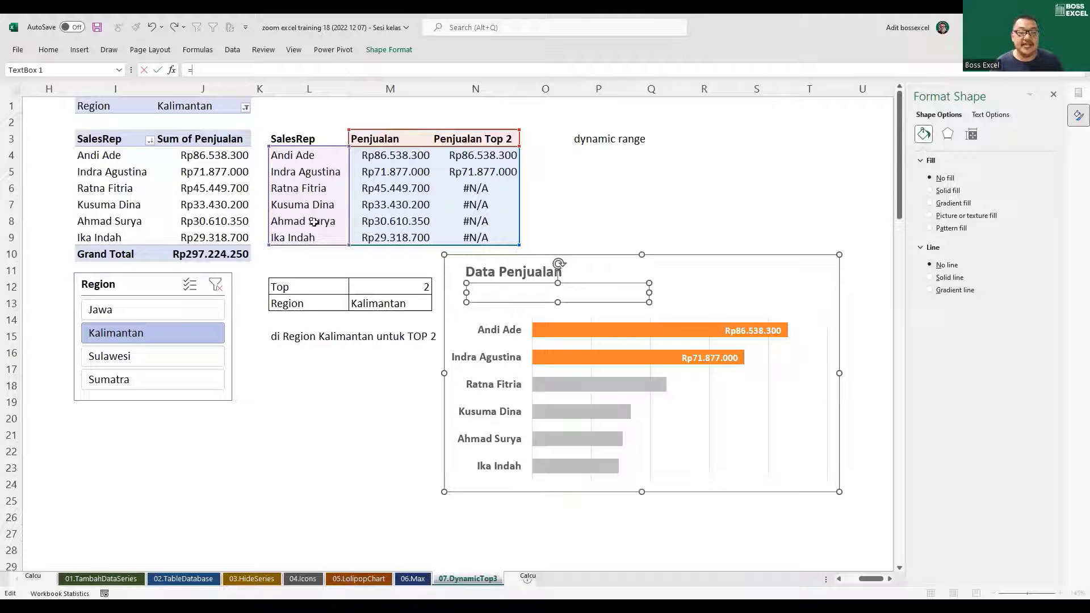
left_click(282, 337)
key("Return")
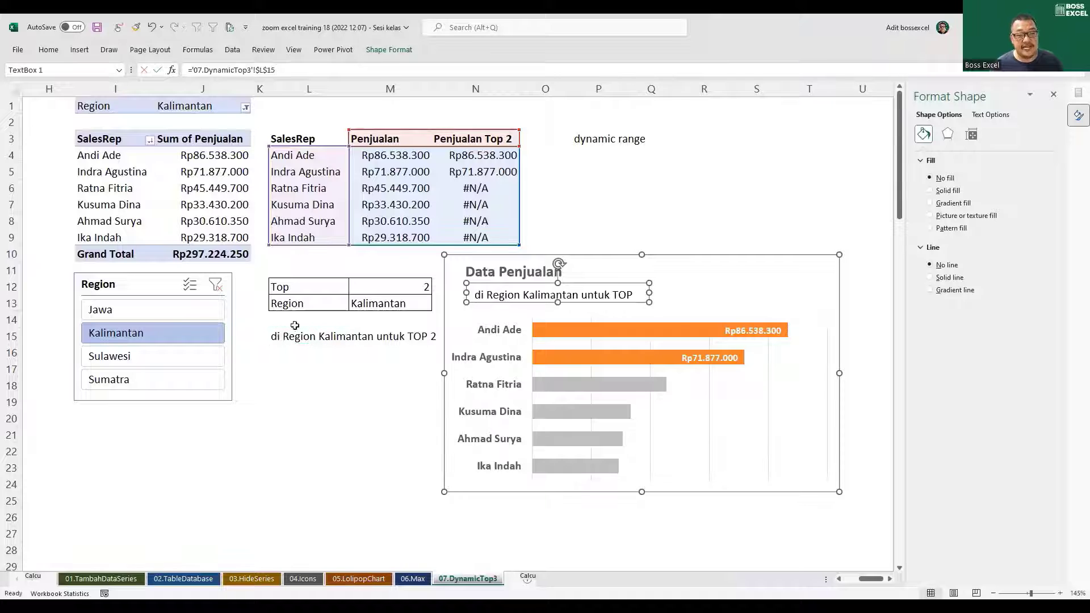
Align the subtitle text box with the Data Penjualan title and widen it to fit the whole linked text
left_click_drag(503, 300, 494, 298)
left_click(494, 297)
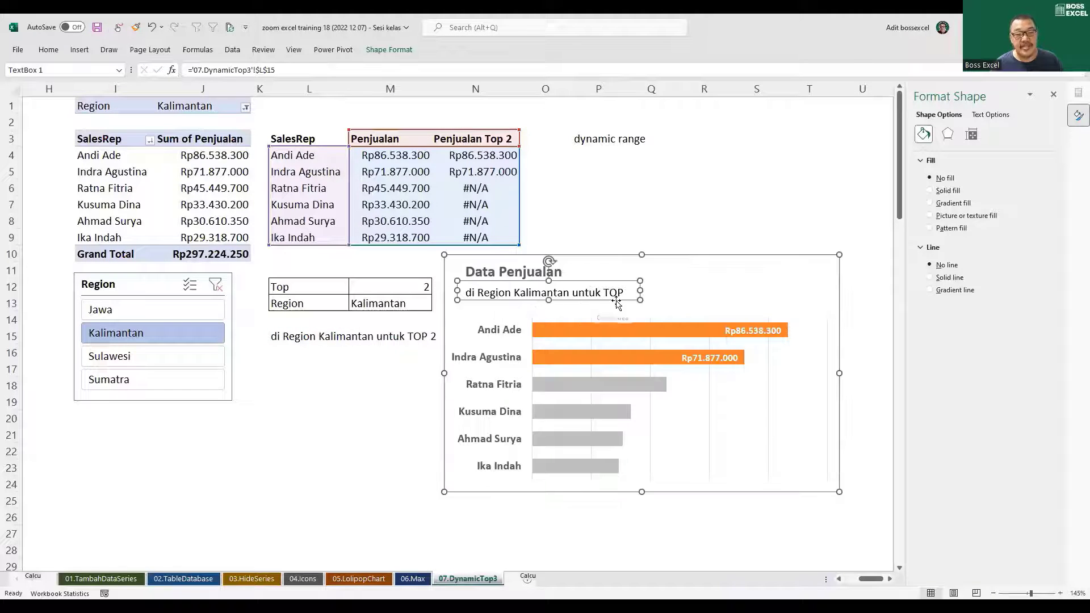
left_click_drag(641, 294, 677, 291)
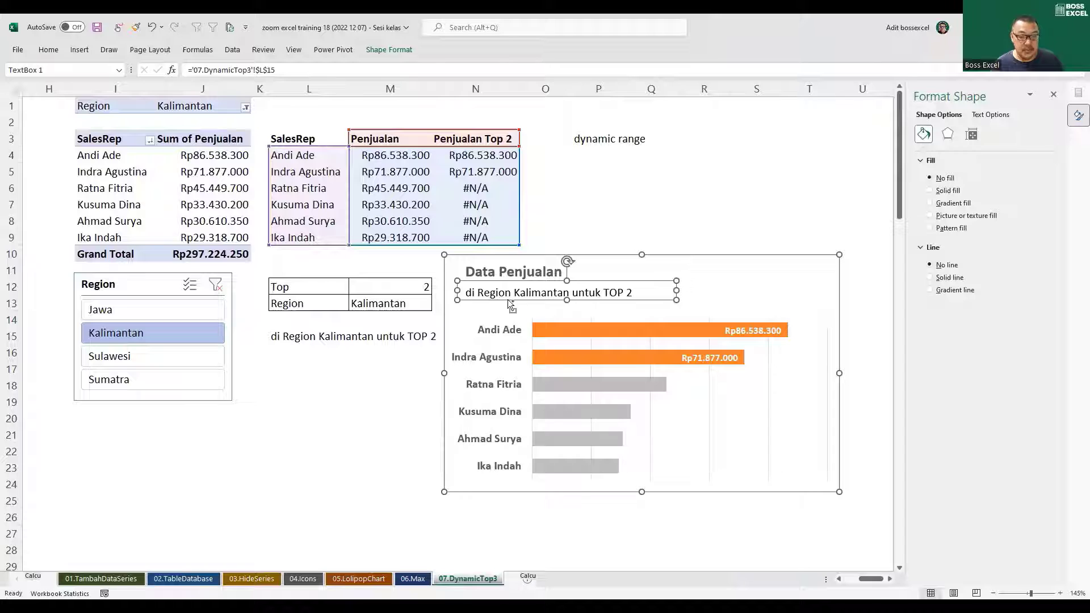
Format the chart's subtitle text as bold with an orange font color and no background fill
key("ctrl+b")
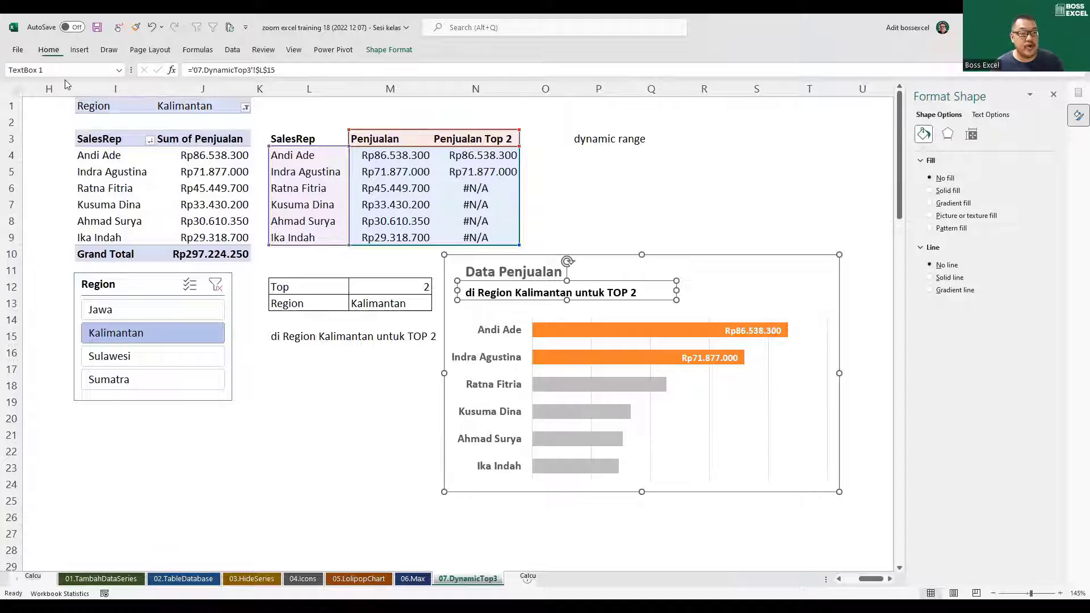
left_click(48, 49)
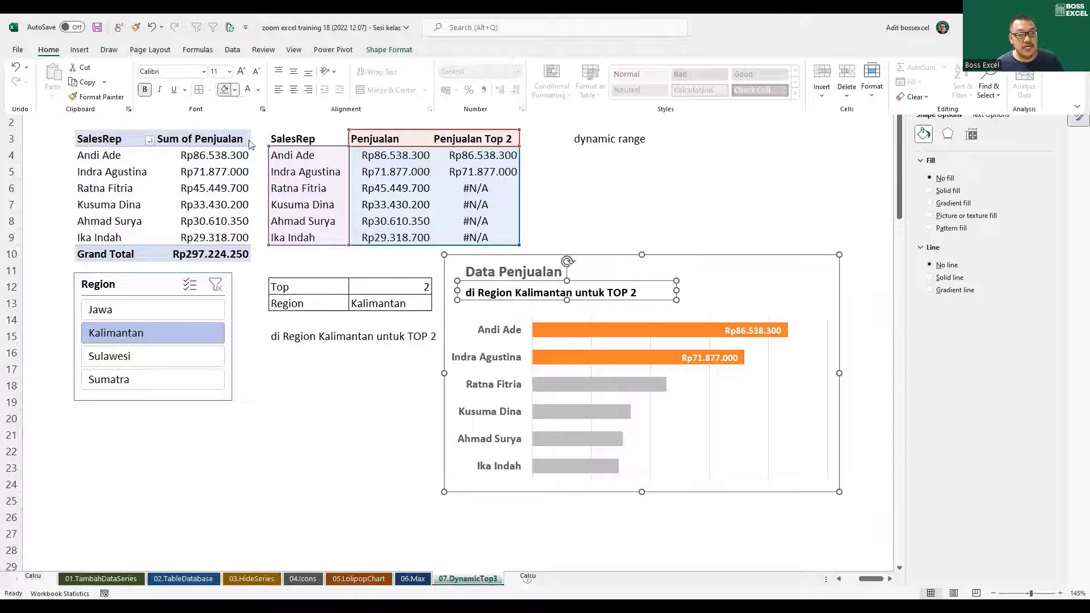
left_click(235, 89)
left_click(271, 136)
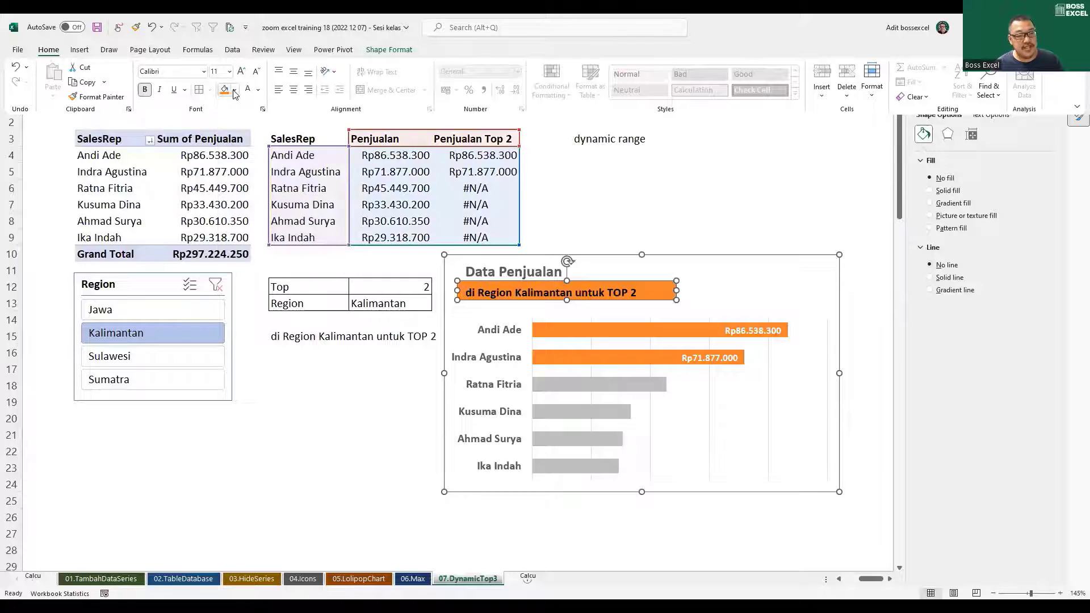
key("ctrl+z")
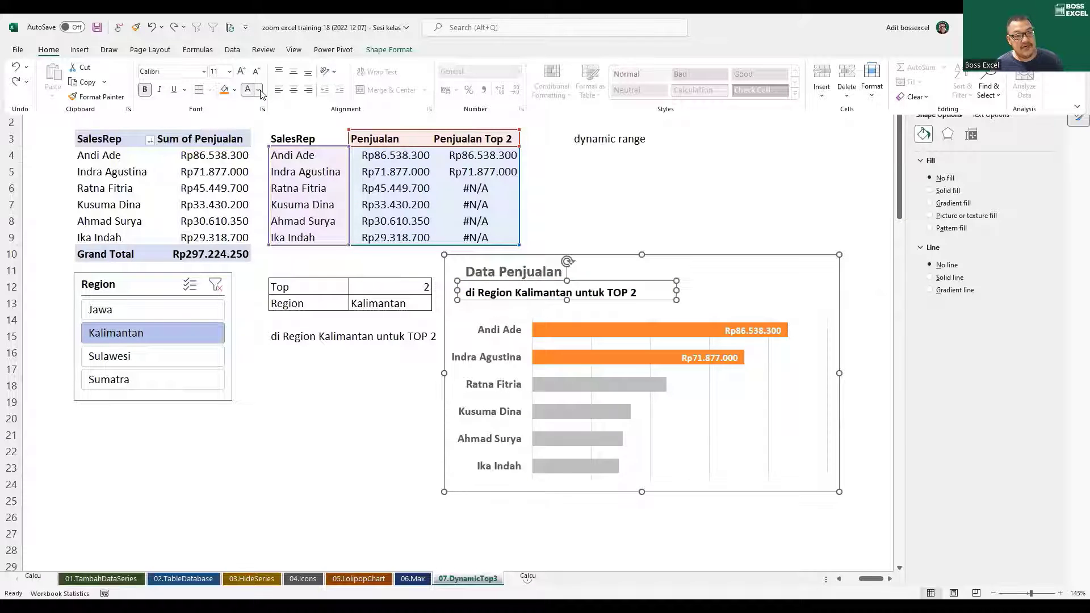
left_click(259, 90)
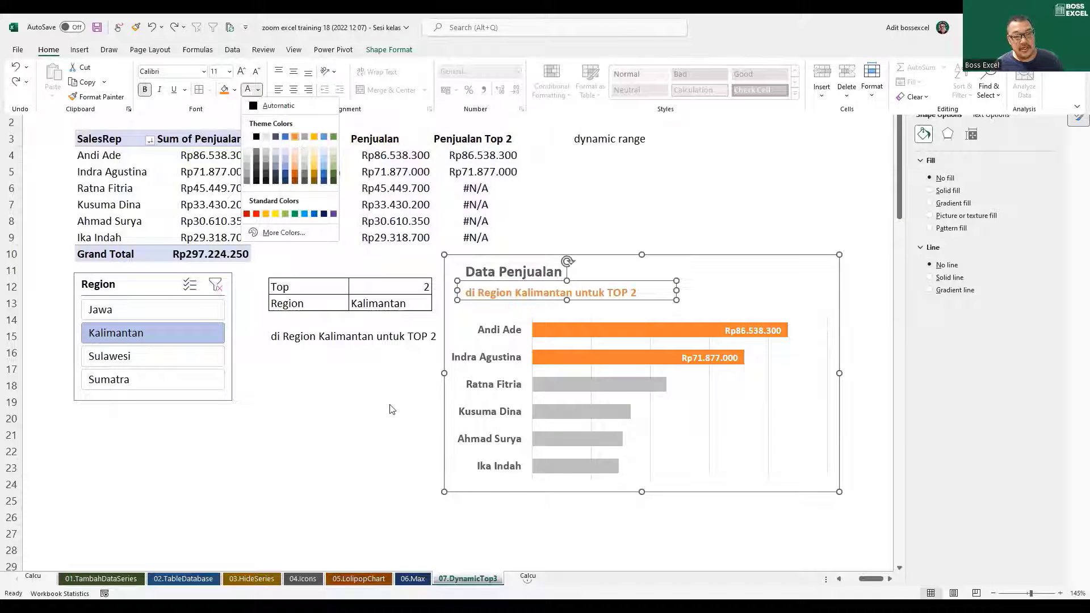
Increase the font size of the Data Penjualan chart title to 18
left_click(563, 277)
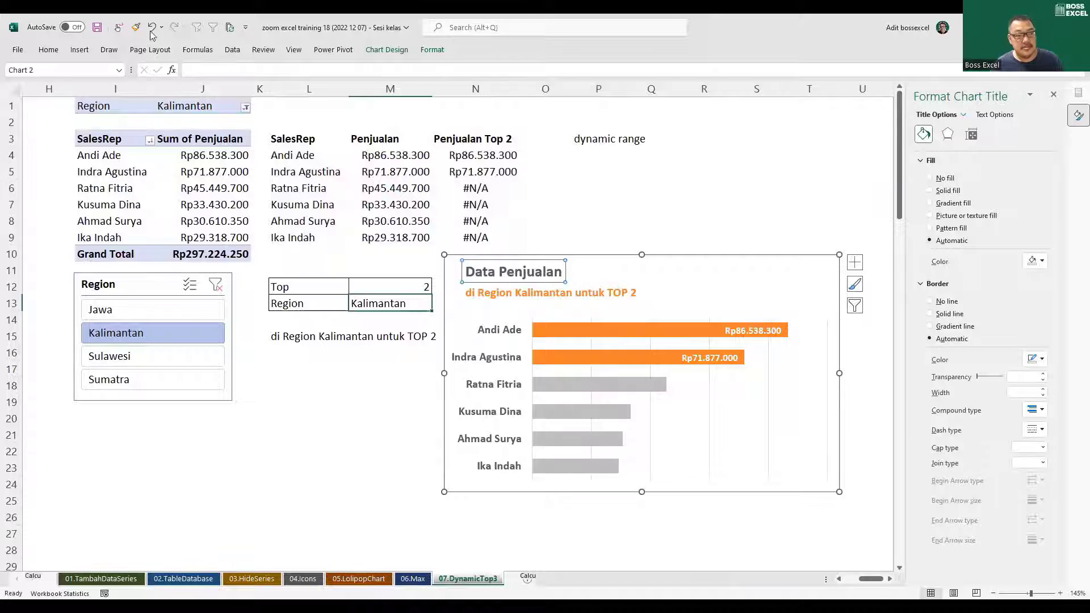
left_click(48, 50)
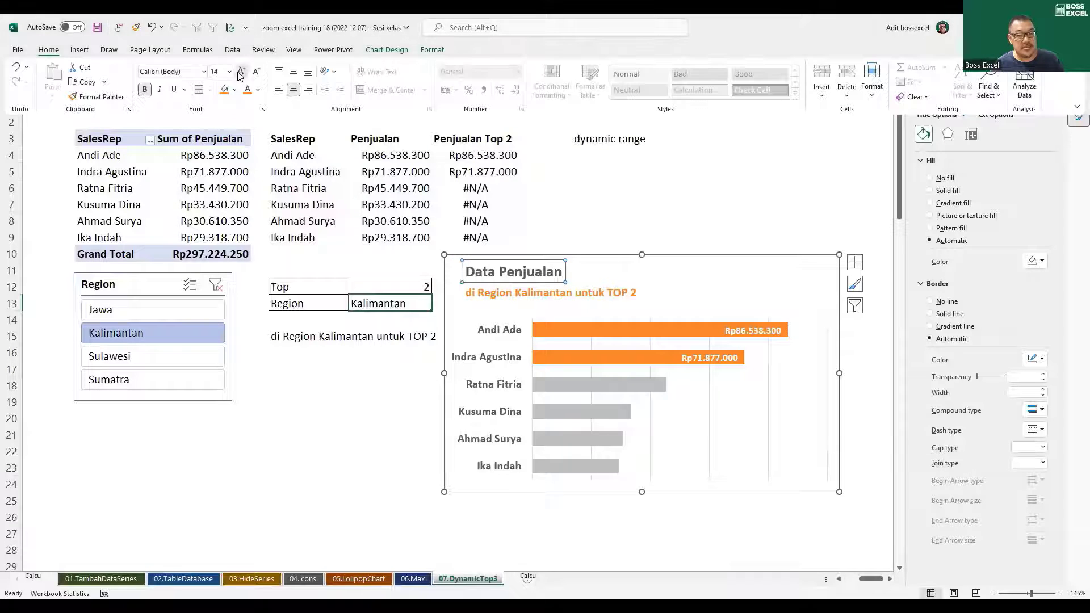
left_click(241, 72)
left_click(241, 73)
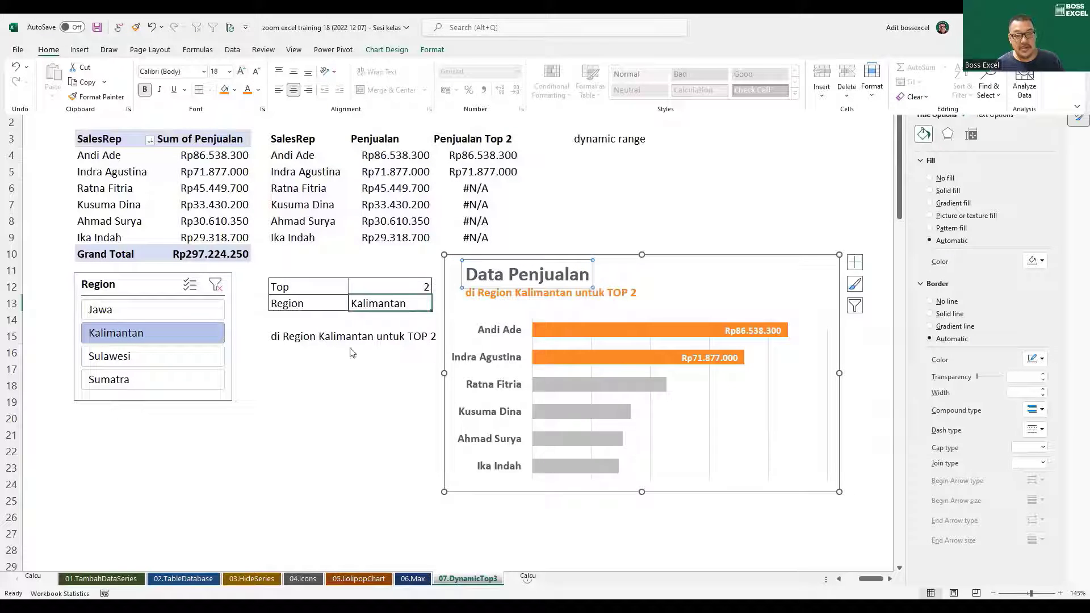
Move the chart next to the Region slicer, covering the Top and Region parameter table
left_click(642, 267)
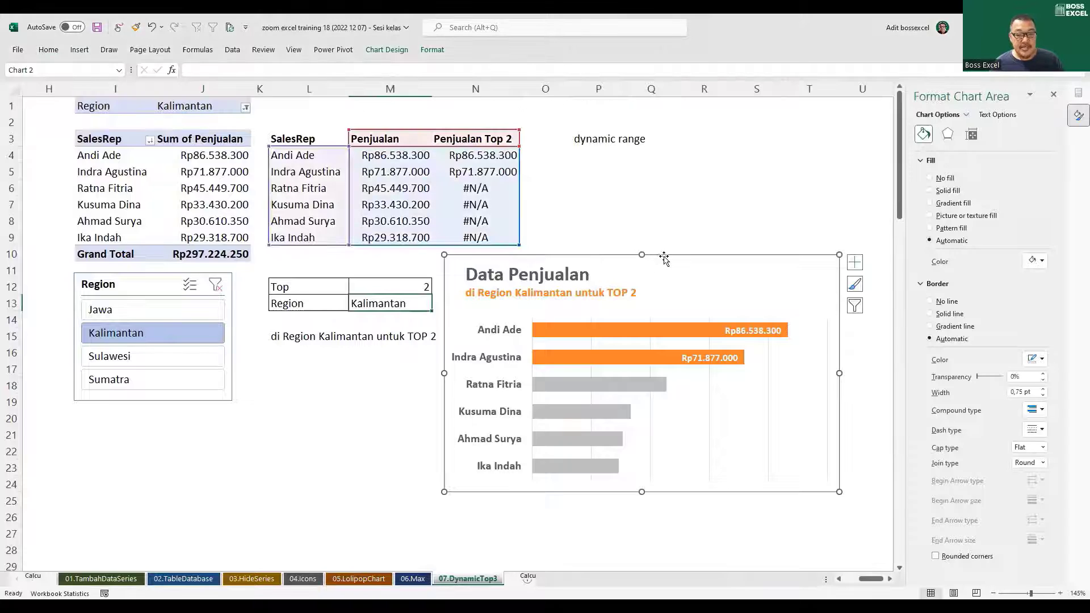
left_click_drag(663, 255, 461, 275)
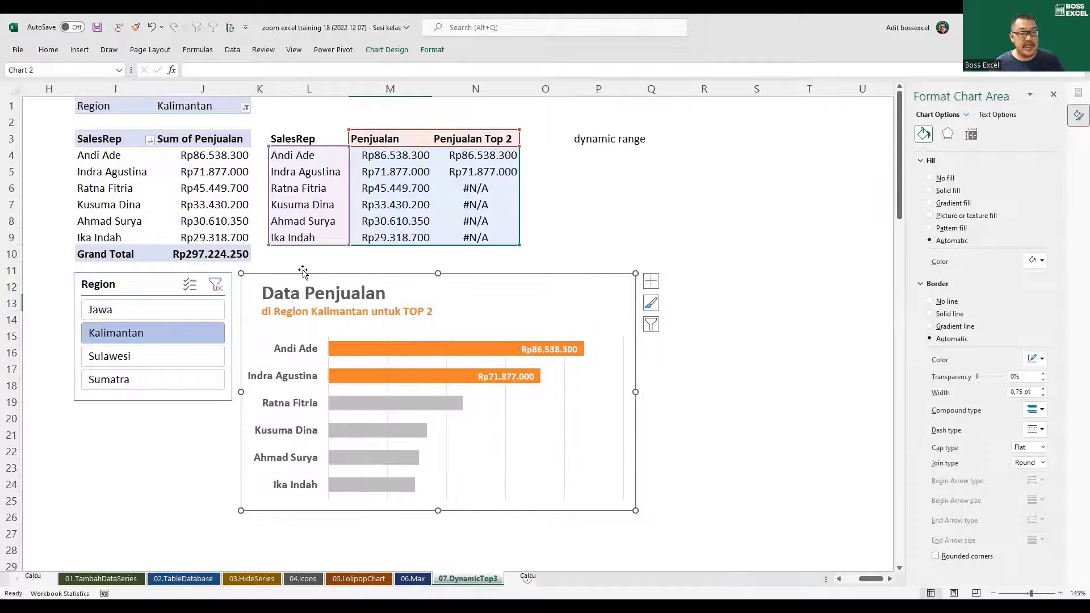
left_click_drag(9, 254, 7, 200)
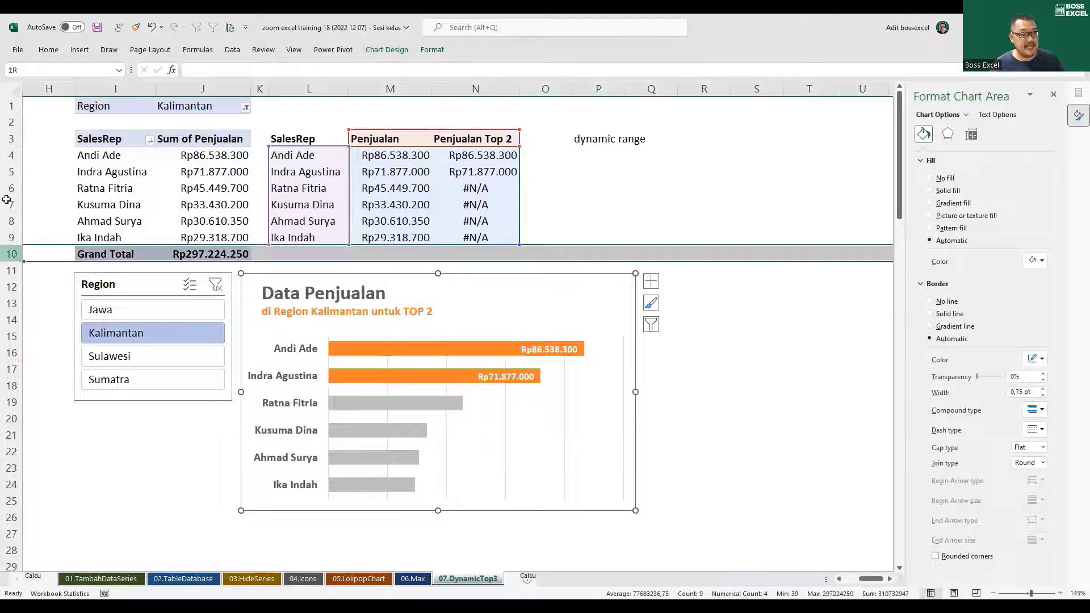
left_click_drag(10, 110, 9, 111)
right_click(9, 111)
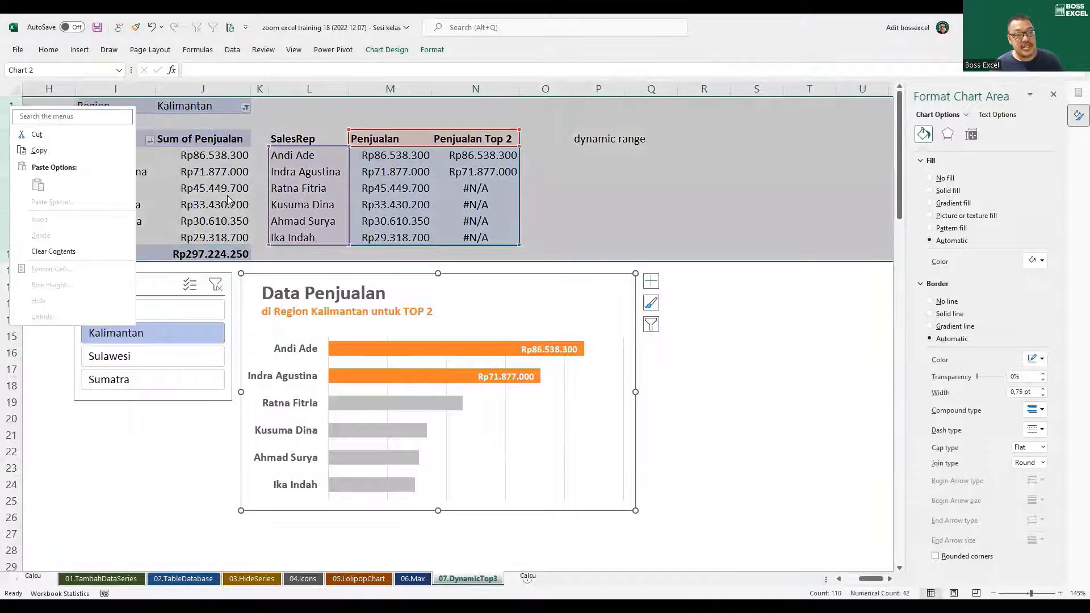
key("Escape")
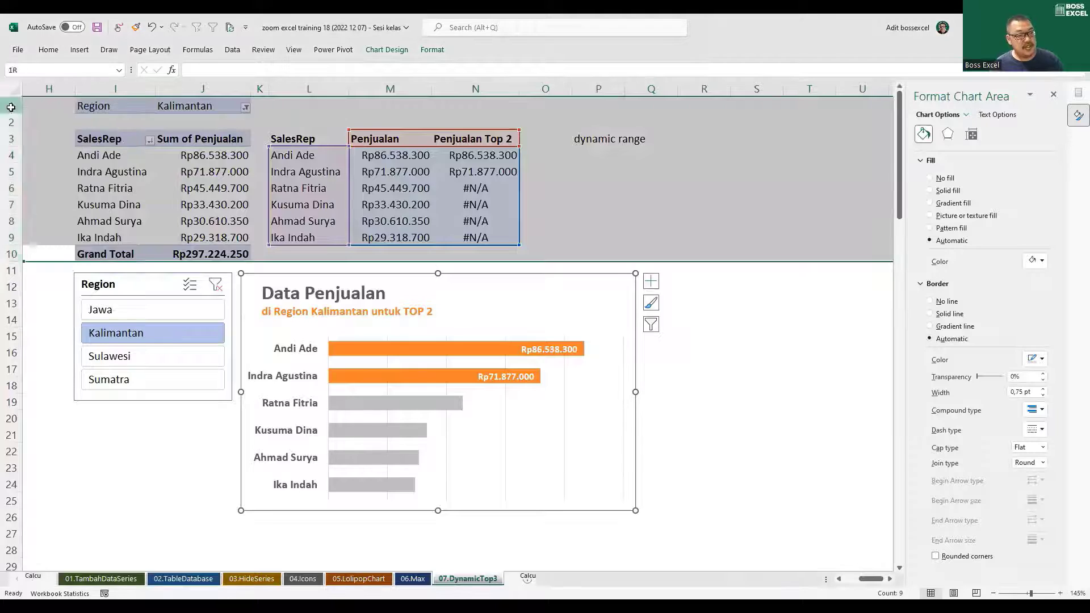
Move the Region slicer and the chart down to row 16, side by side beneath the subtitle formula cell
left_click(744, 333)
scroll(590, 308, "down", 2)
scroll(590, 308, "down", 1)
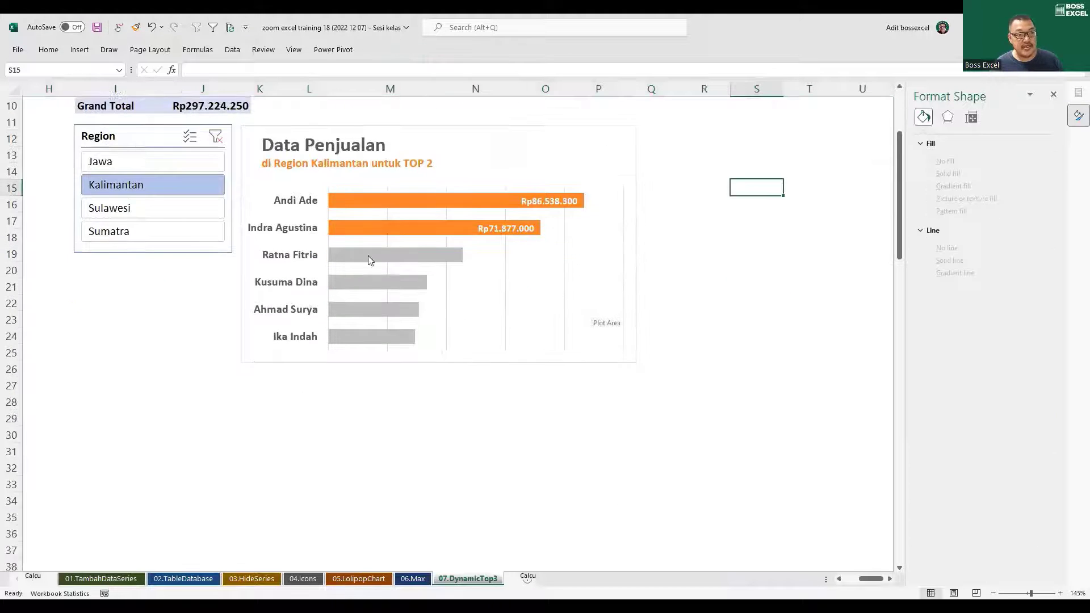
left_click_drag(97, 131, 103, 205)
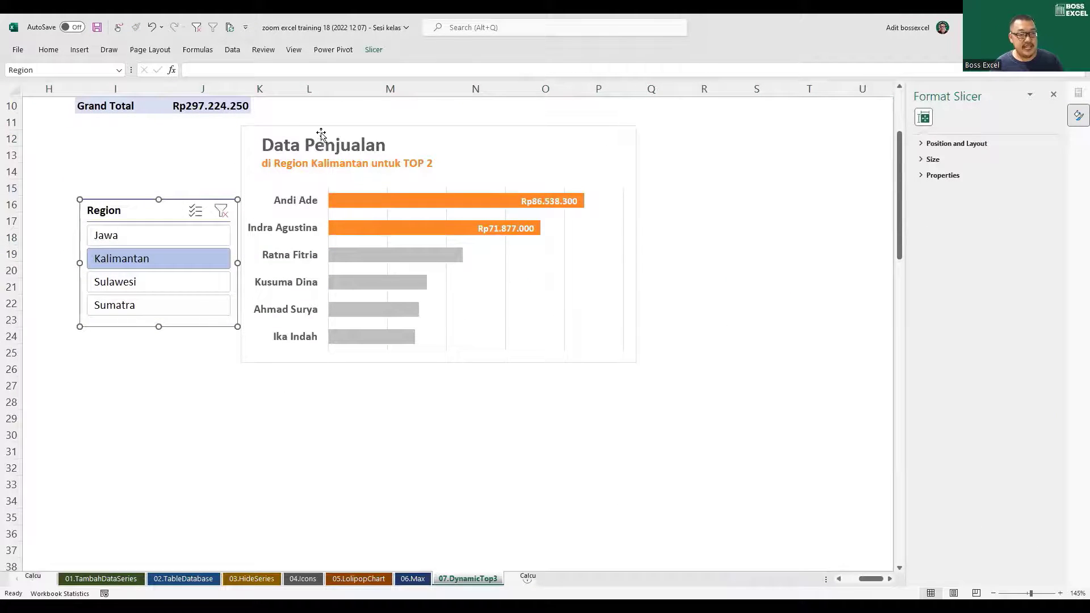
left_click_drag(318, 135, 347, 200)
key("ctrl+z")
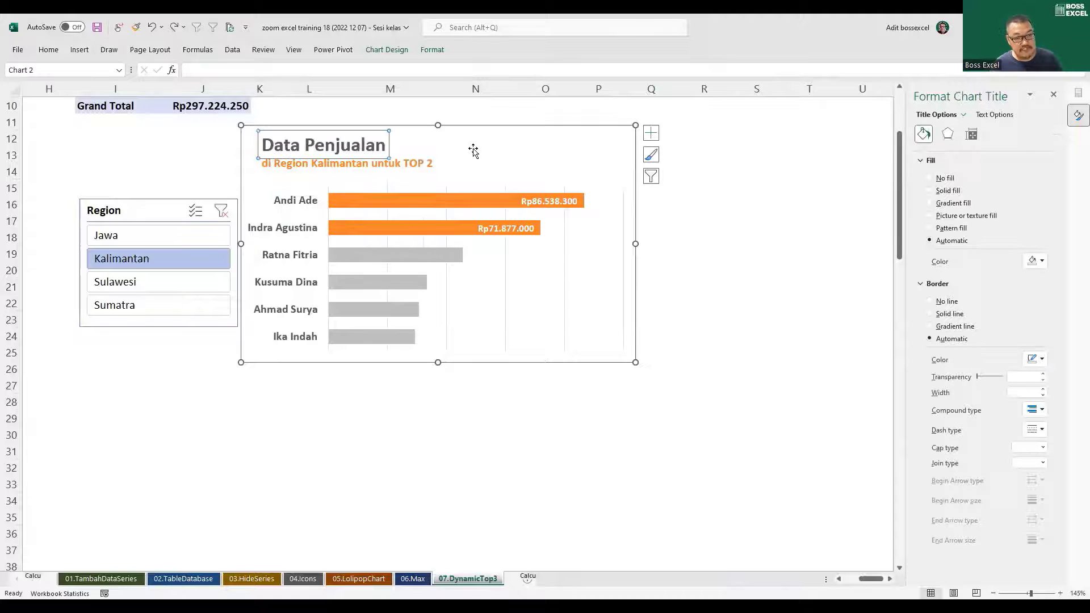
left_click_drag(485, 126, 494, 197)
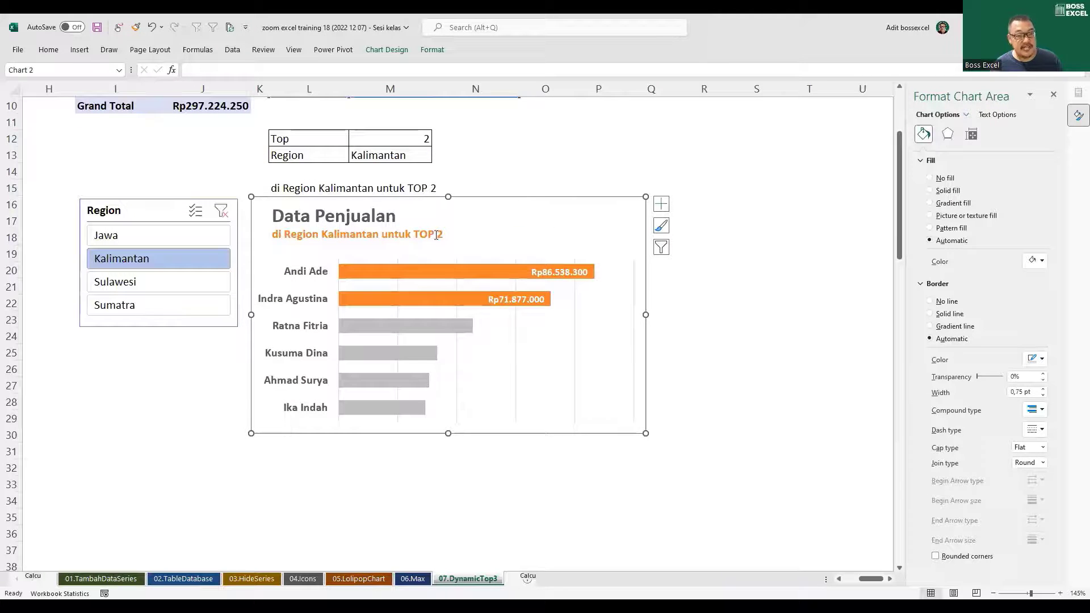
left_click(118, 348)
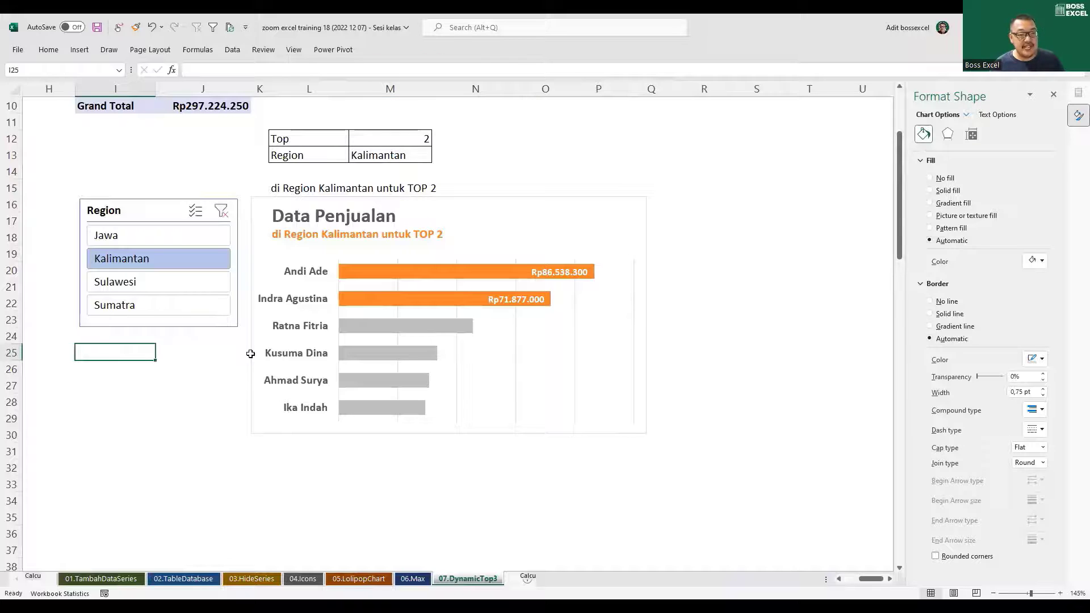
Clear the Region slicer filter and set the Top value in M12 to 3
left_click(221, 211)
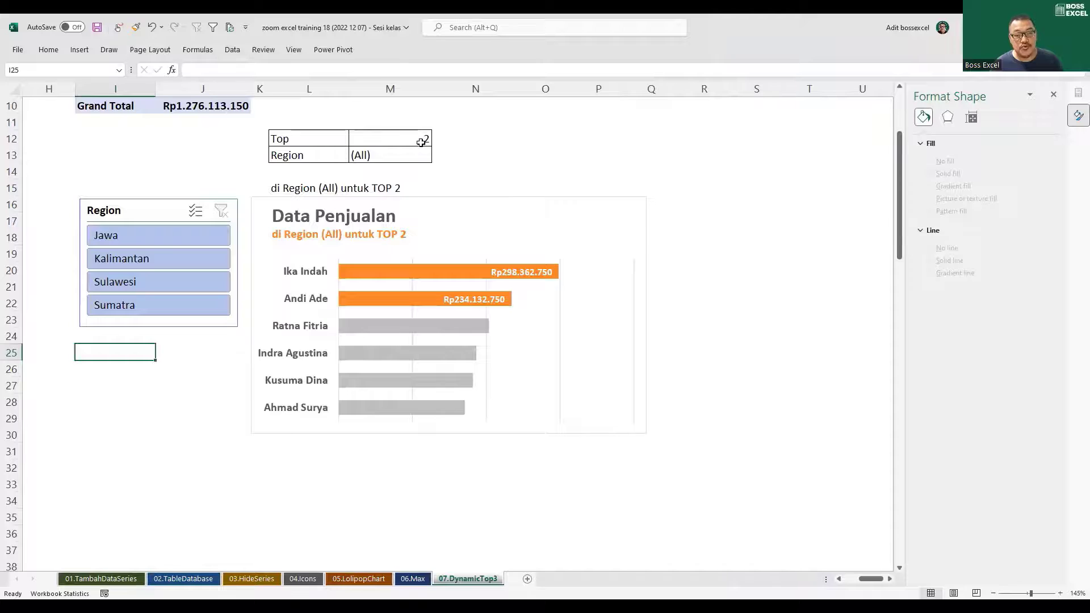
left_click(421, 141)
type("3")
key("Return")
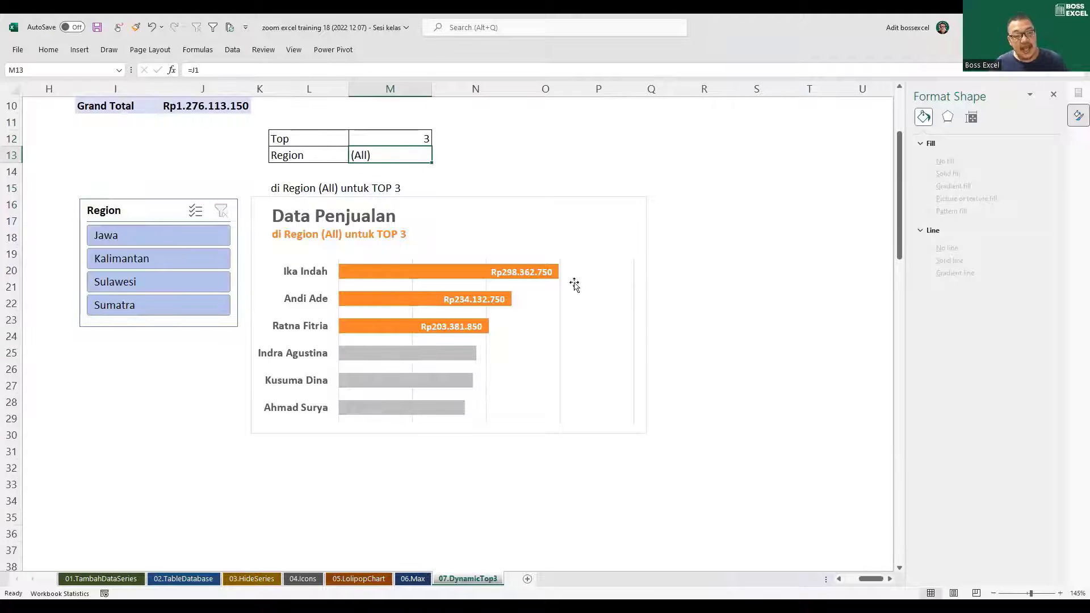
Test the dynamic chart by filtering the Region slicer to Jawa and finally to Sumatra
mouse_move(353, 353)
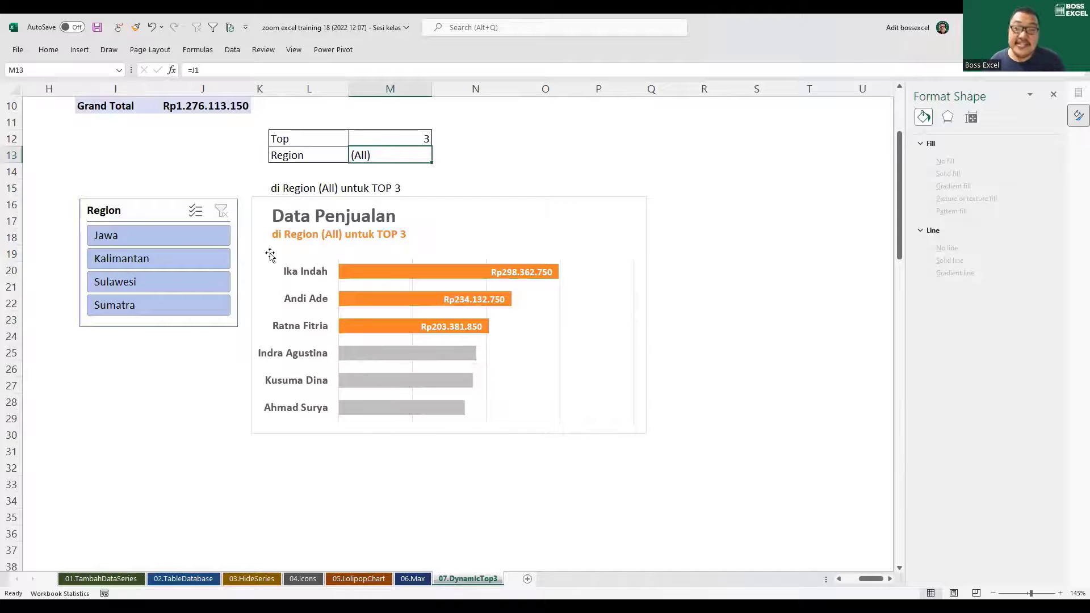
left_click(170, 239)
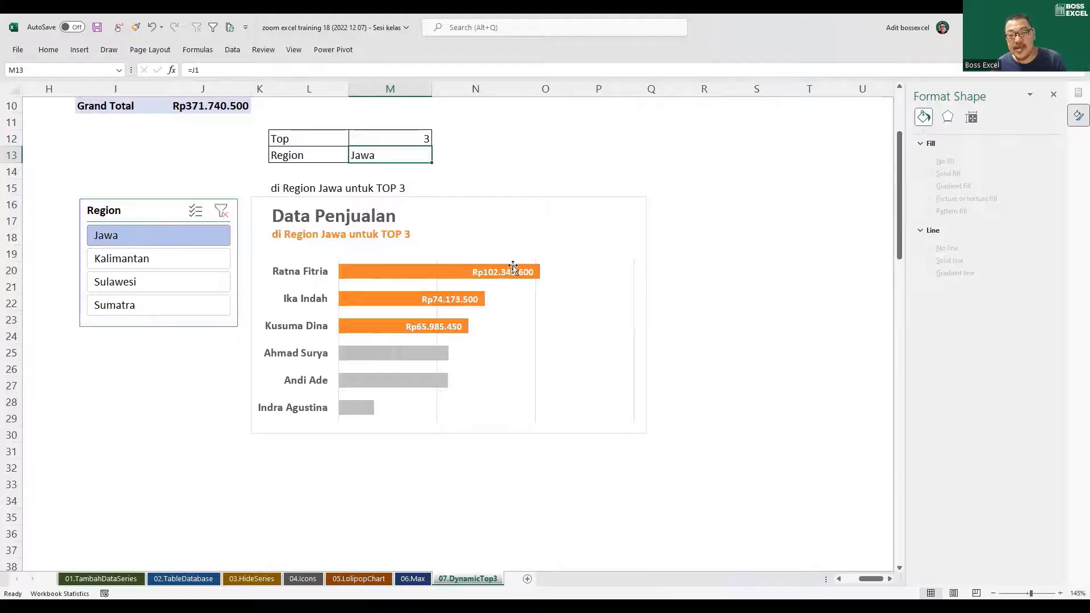
left_click(161, 306)
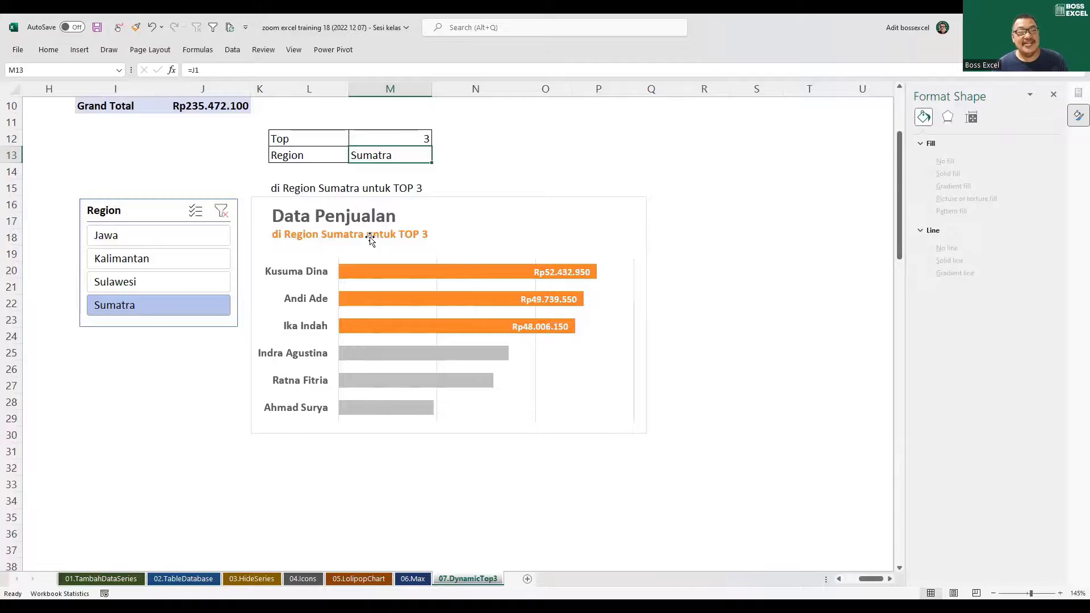
Review the sales source table in columns A to G, the pivot table and the finished top 3 chart
scroll(153, 235, "up", 2)
scroll(153, 234, "up", 1)
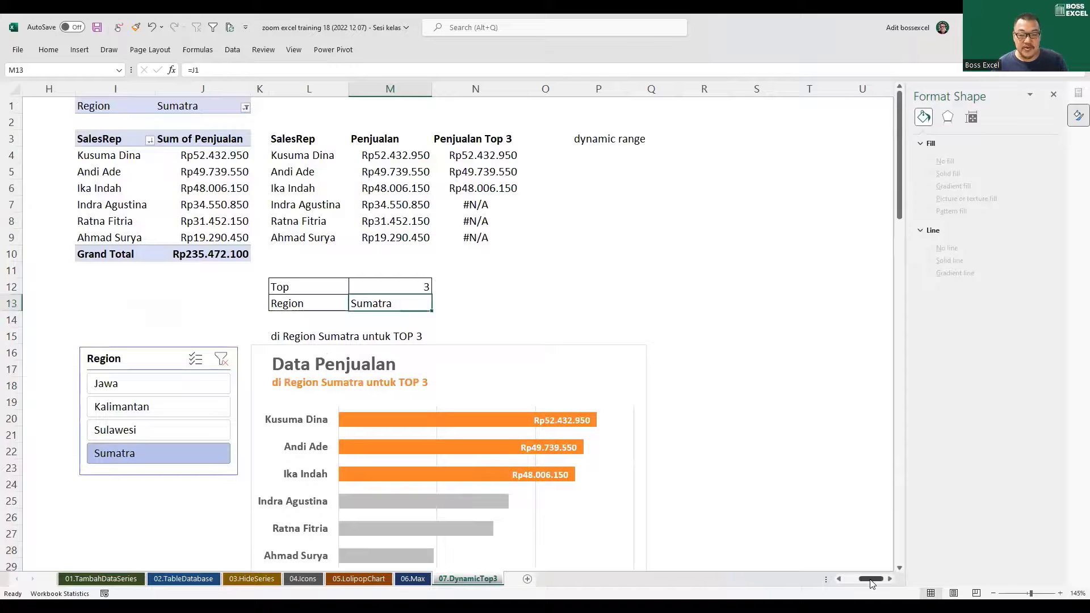
left_click_drag(871, 578, 858, 578)
left_click_drag(67, 109, 516, 559)
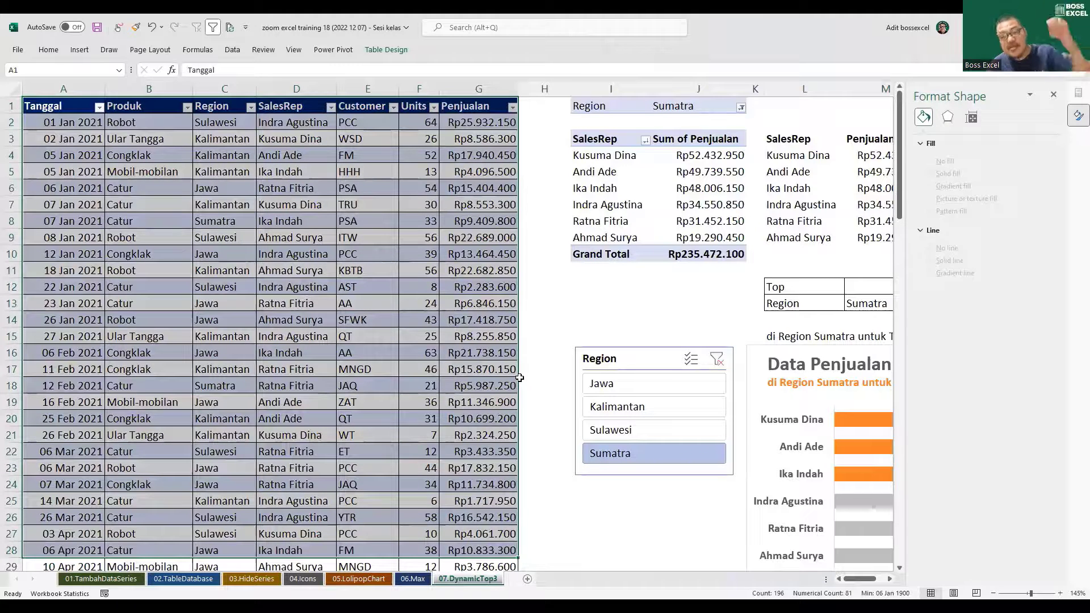
left_click(891, 580)
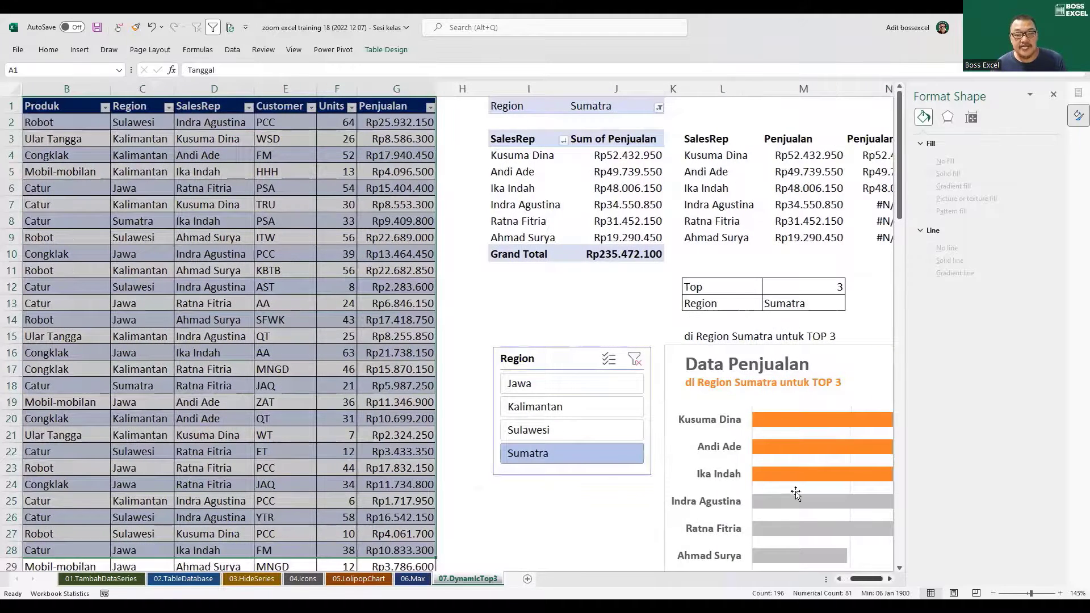
scroll(795, 493, "right", 3)
scroll(794, 493, "down", 2)
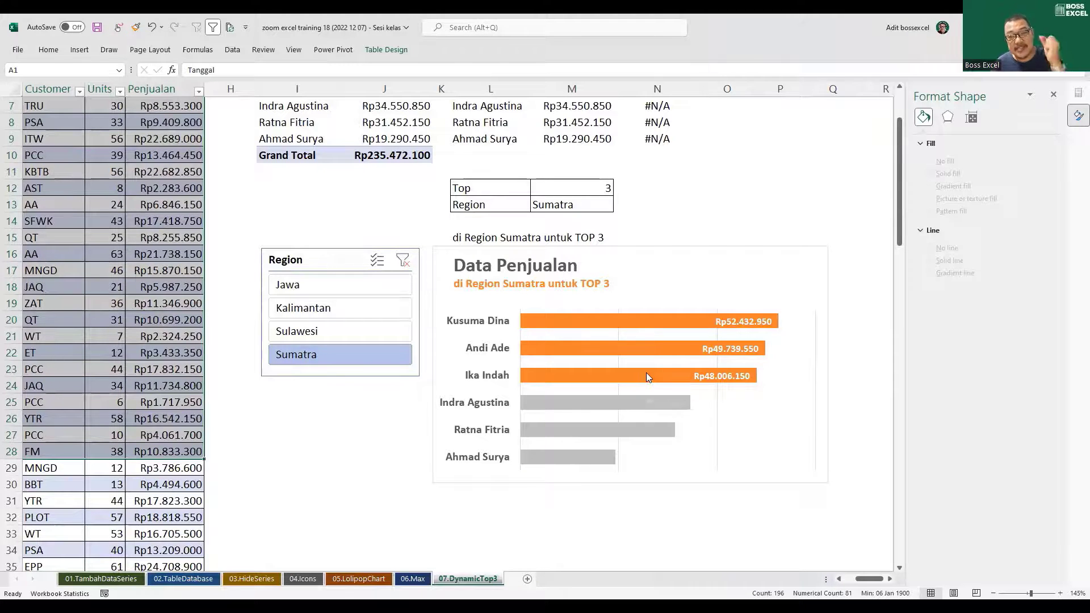
mouse_move(648, 375)
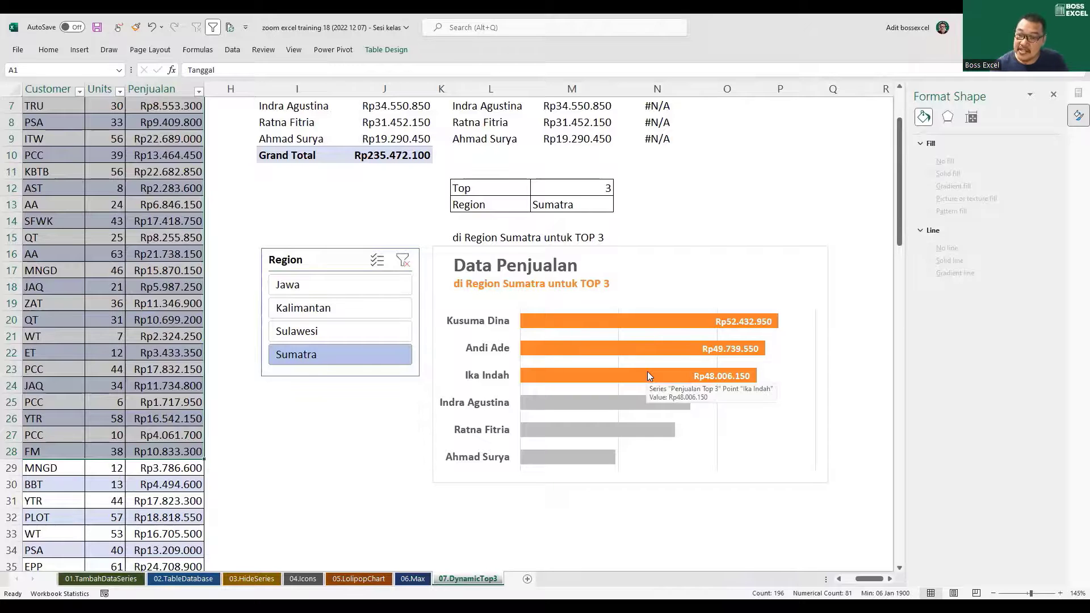